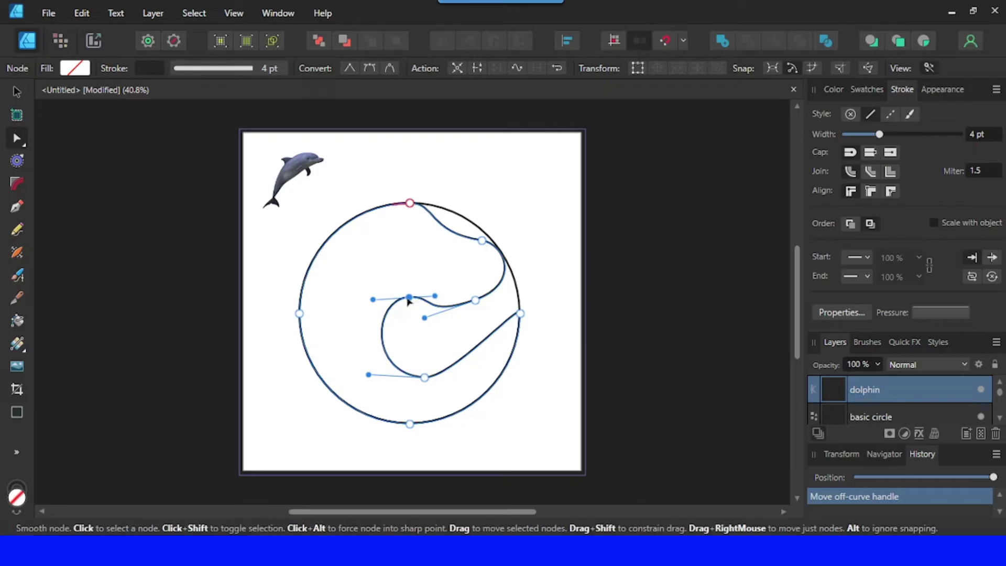
Step: Narrow the rounded inner loop of the dolphin curve by lowering its upper node, adjusting the adjoining handle and raising its bottom node
left_click_drag(410, 299, 401, 311)
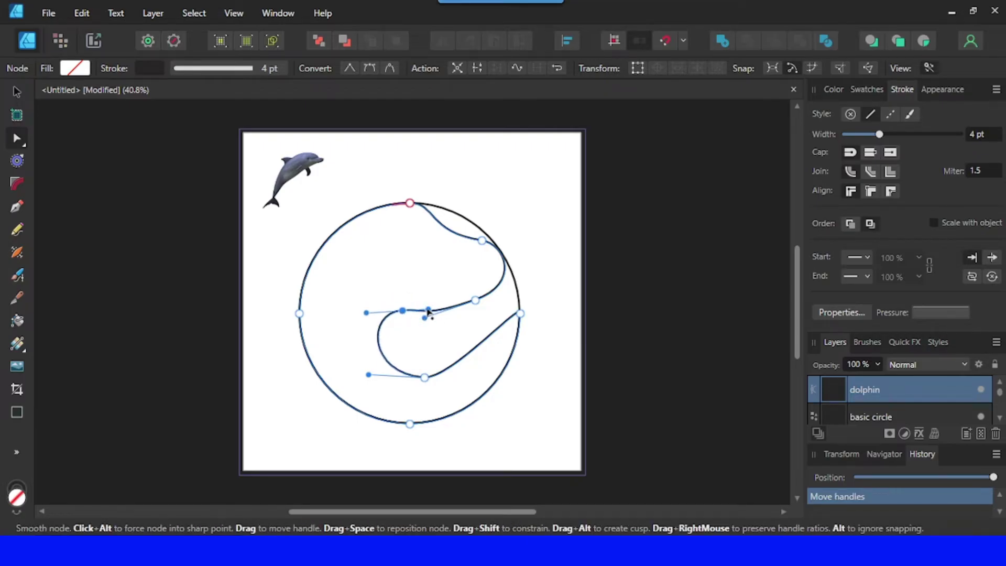
left_click_drag(428, 310, 434, 319)
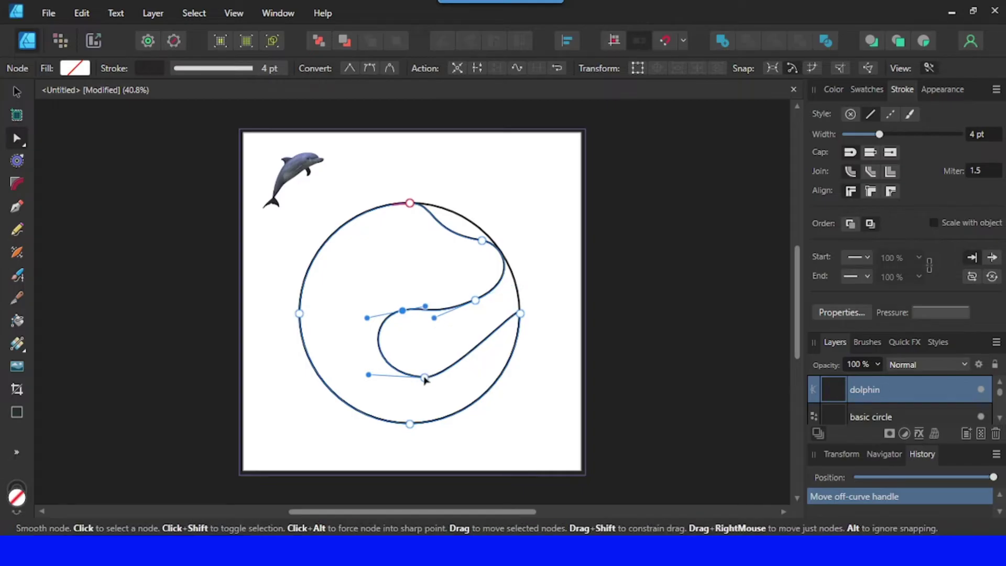
left_click_drag(428, 377, 429, 359)
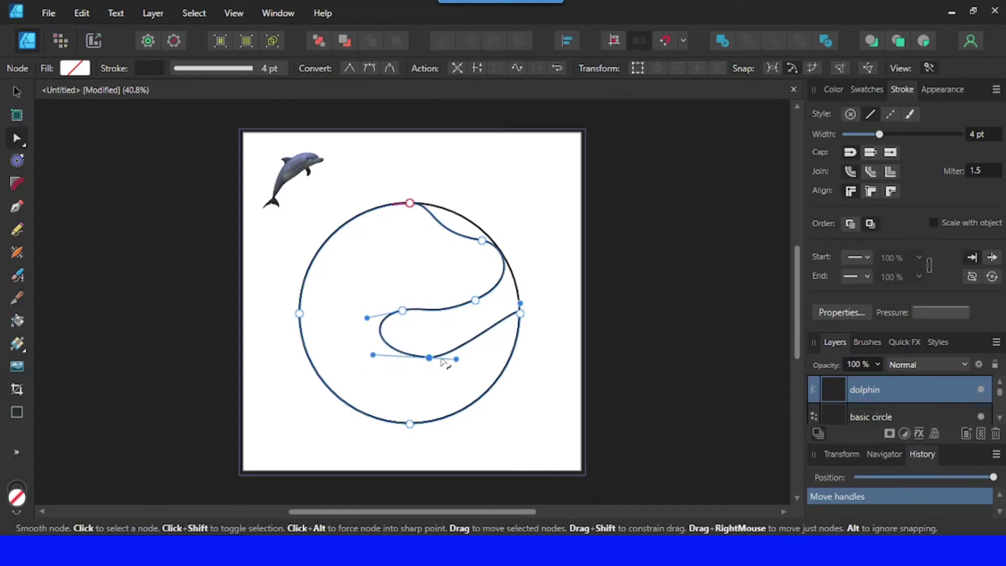
Step: Insert a node on the segment between the inner loop and the circle's right edge, and move it down to bow the line outward
left_click(495, 327)
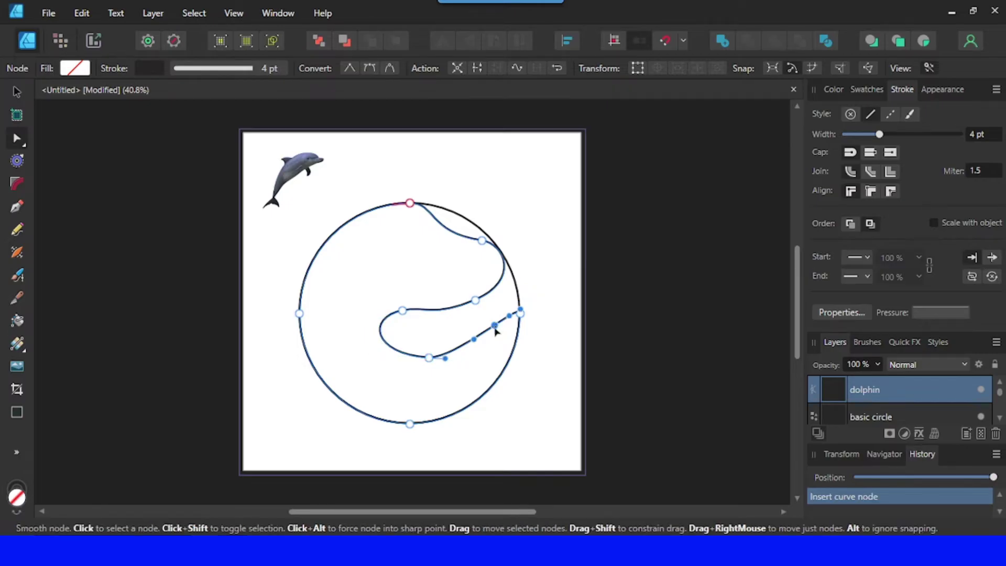
left_click(495, 328)
left_click_drag(495, 327, 495, 339)
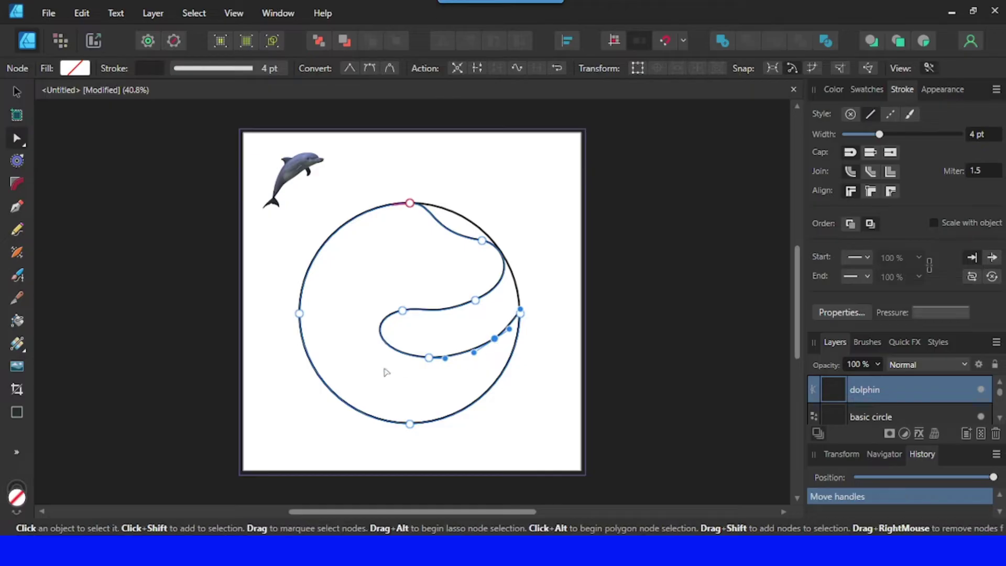
Step: Shape the tail's upper edge by adding nodes on the lower-left arc, pulling them inside the circle and curving the segments
left_click(328, 389)
left_click_drag(328, 389, 400, 380)
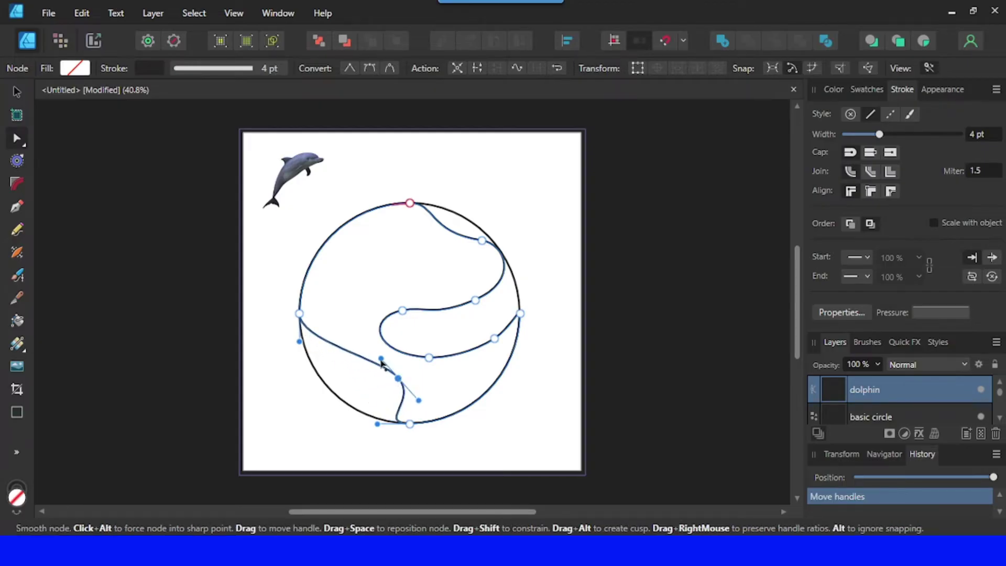
left_click_drag(379, 363, 324, 399)
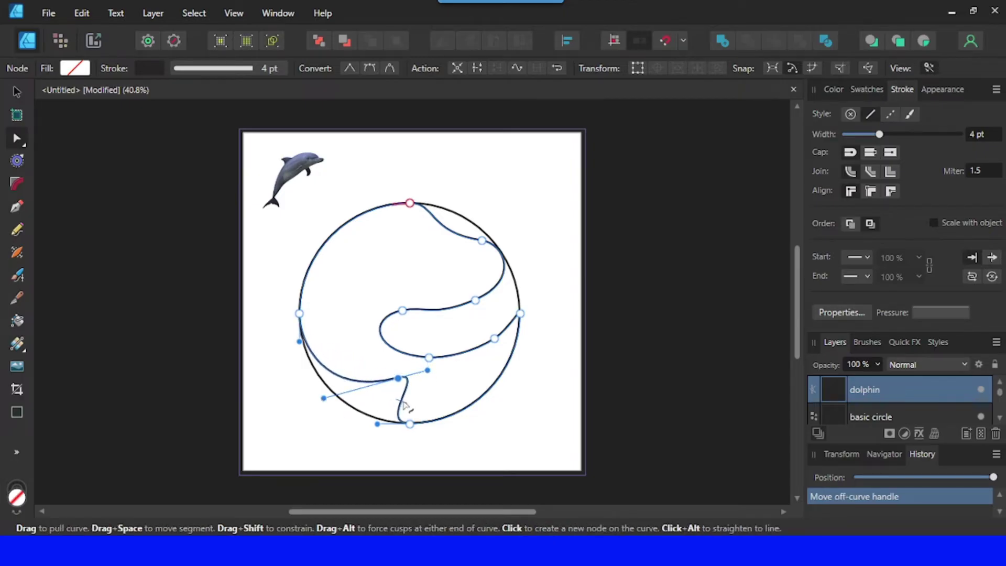
left_click(403, 403)
mouse_move(404, 401)
left_mouse_down()
mouse_move(448, 396)
mouse_move(398, 391)
left_mouse_up()
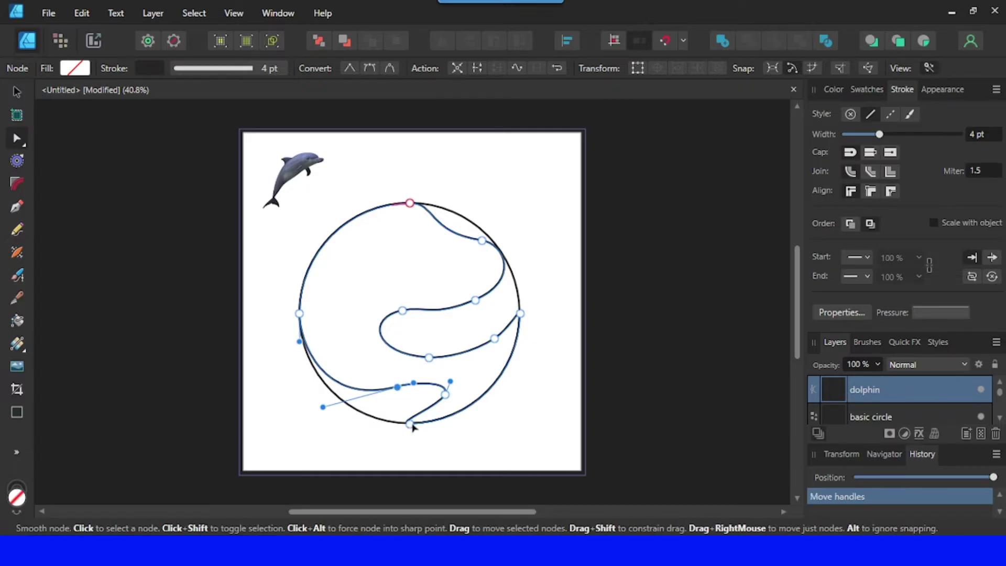
Step: Move the circle's bottom node left as the fluke tip and adjust the handles so the lower-right arc follows the circle
left_click_drag(410, 424, 377, 421)
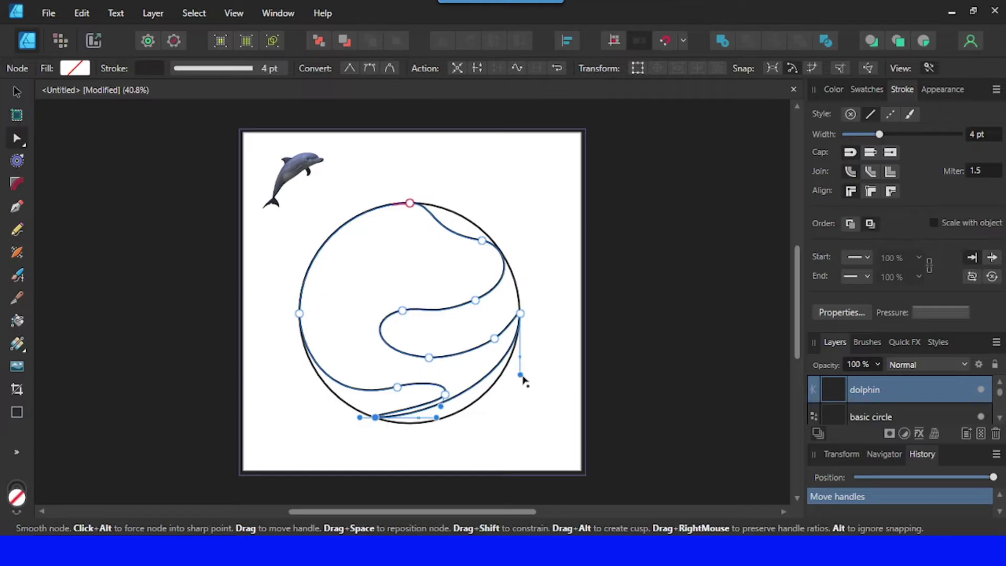
left_click_drag(520, 376, 520, 403)
left_click_drag(437, 418, 434, 439)
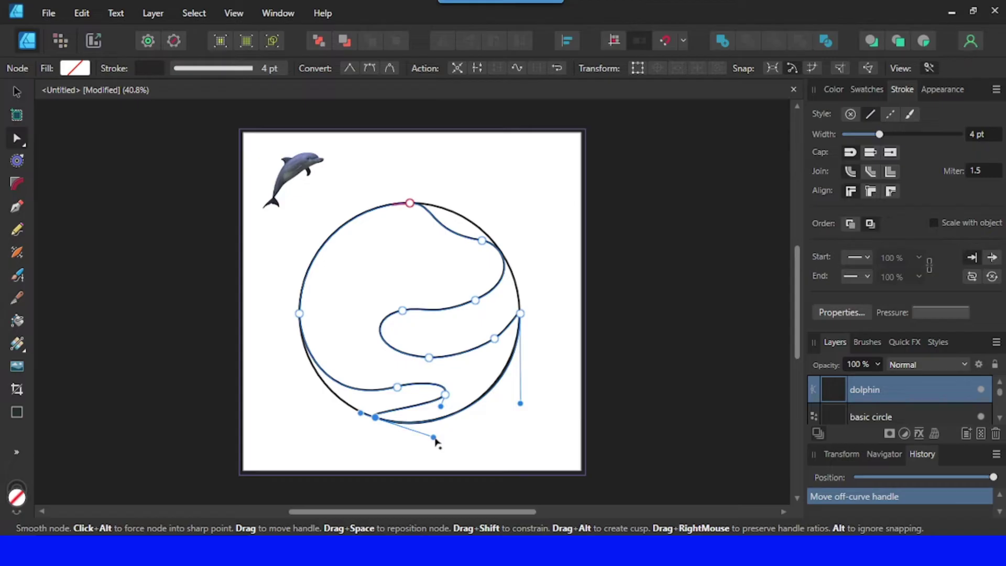
Step: Form the right fluke by adding two nodes on the lower-right arc, pulling them inward and adjusting the inner node's handles
left_click(487, 398)
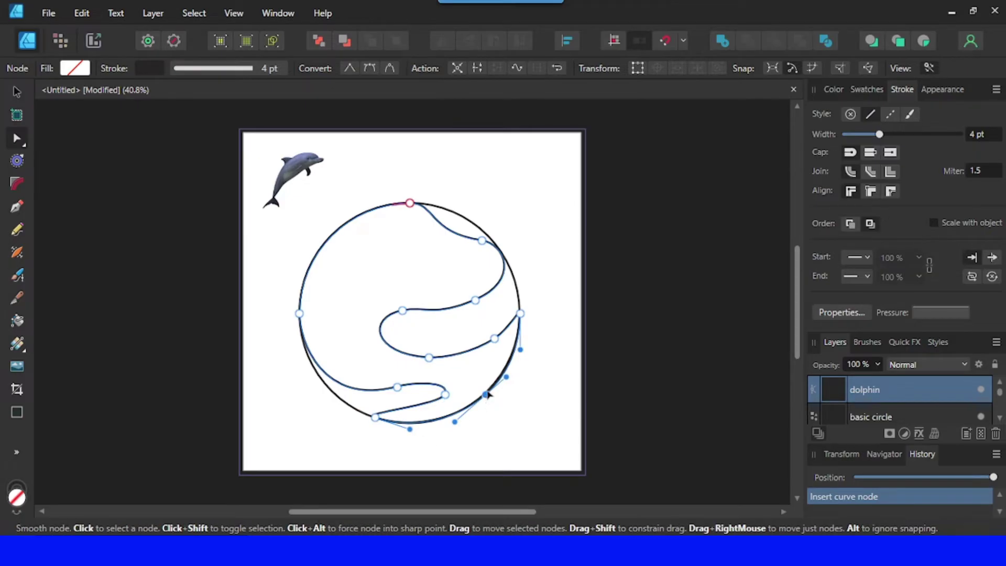
left_click_drag(487, 397, 460, 429)
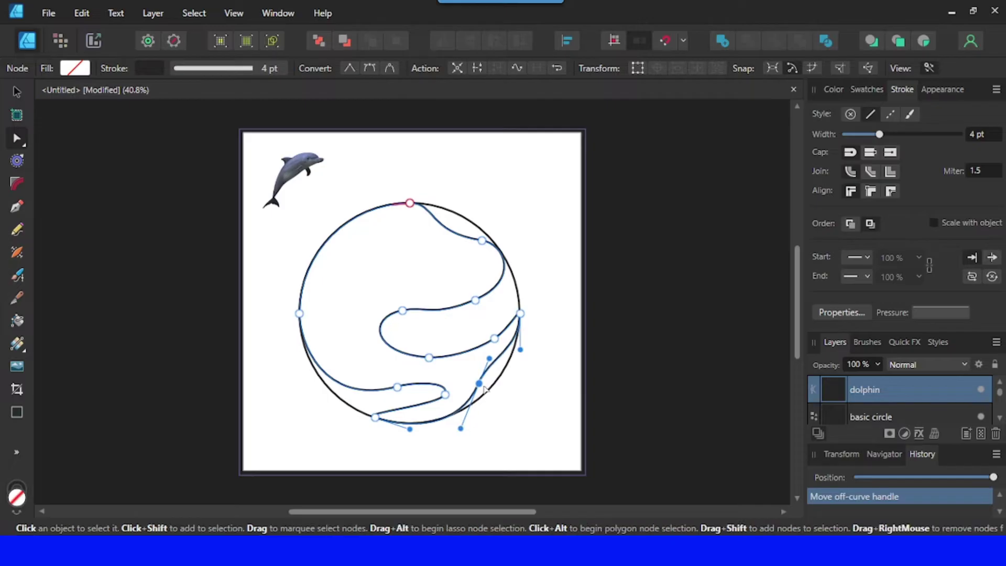
left_click(500, 360)
left_click_drag(501, 359, 477, 394)
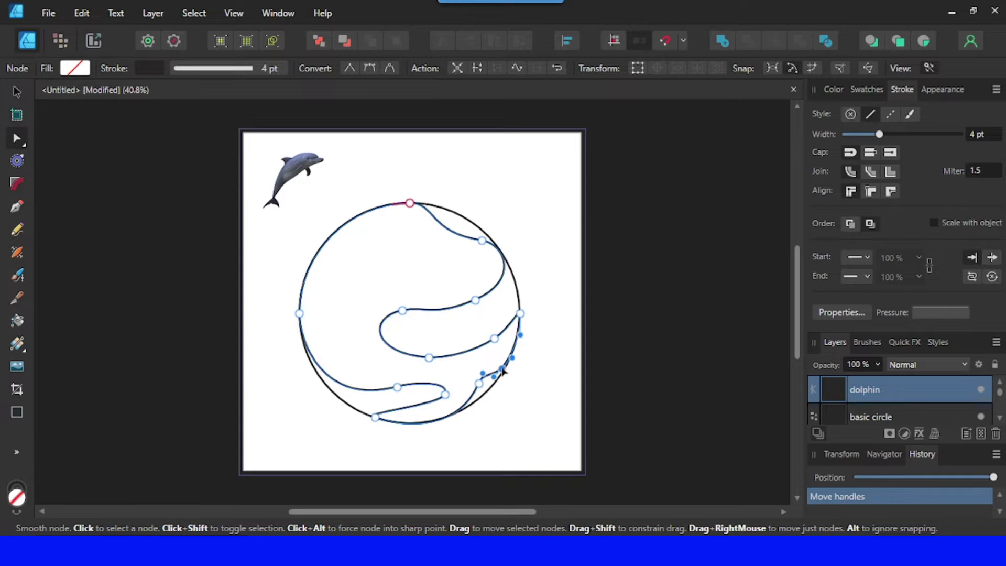
left_click(478, 384)
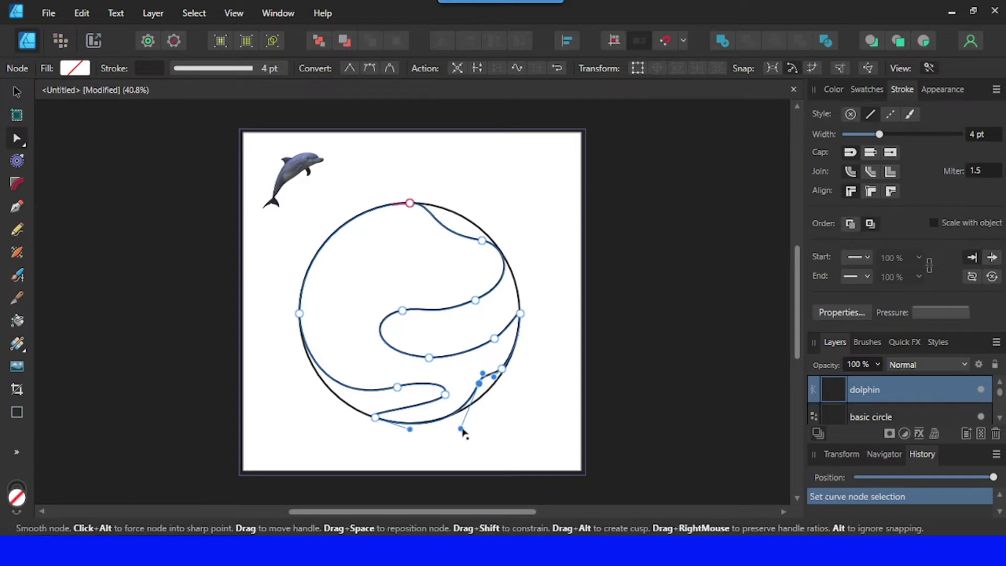
left_click_drag(461, 429, 474, 428)
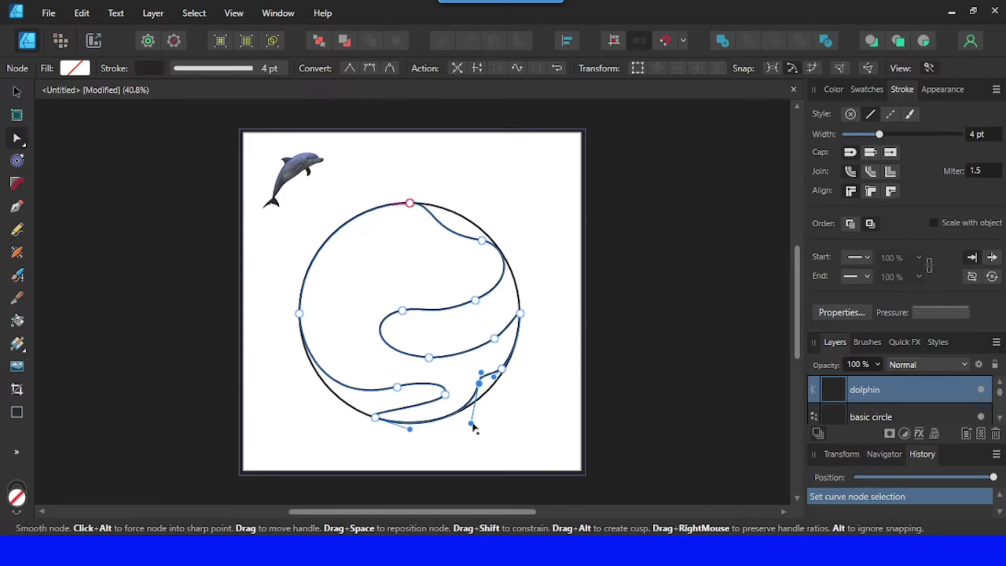
Step: Shift the node where the tail meets the left fluke slightly up and left, and convert it to sharp
left_click_drag(446, 396, 439, 390)
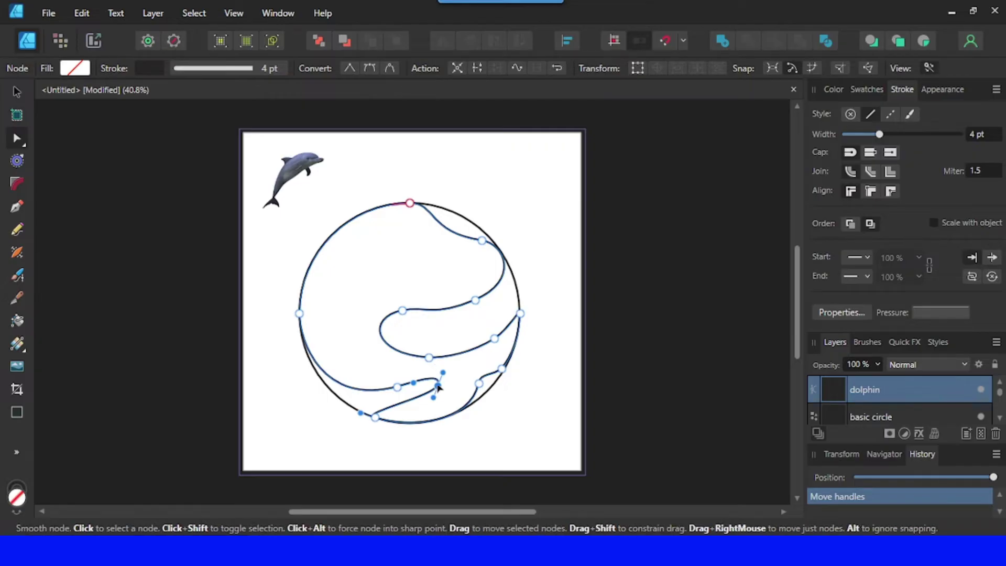
right_click(438, 387)
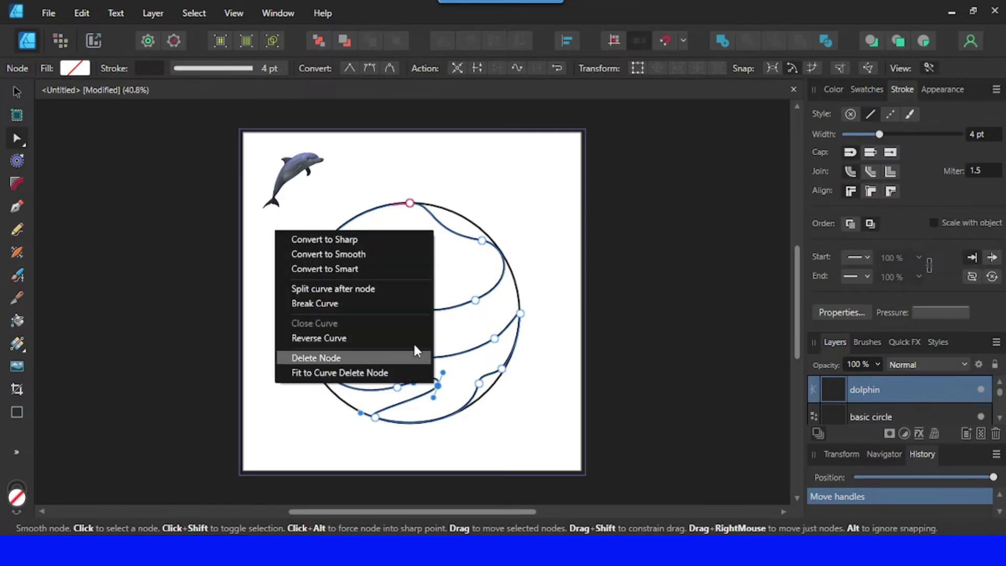
left_click(352, 240)
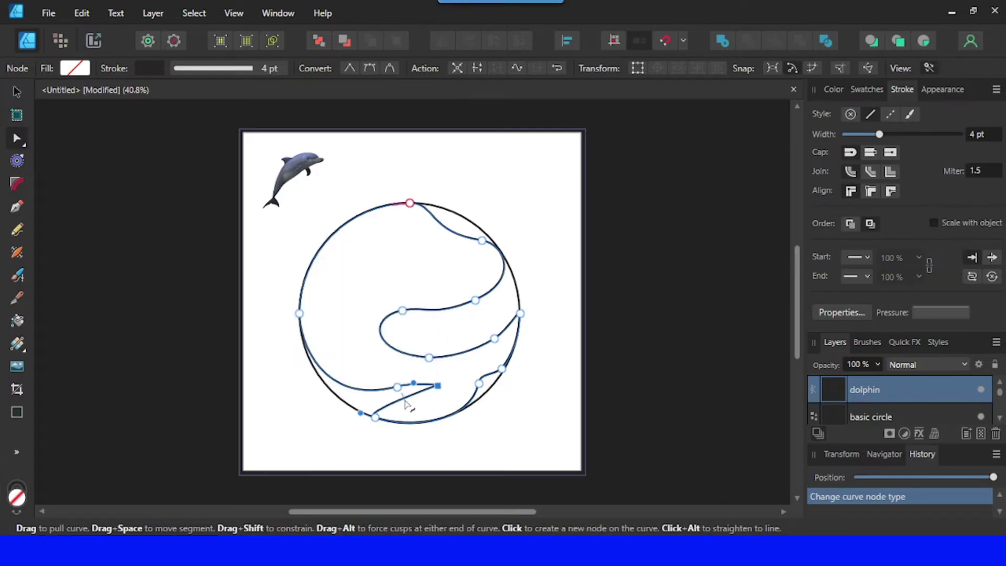
Step: Adjust the left fluke's lower edge and settle its tip node on the circle, then deselect the dolphin curve
left_click_drag(404, 404, 388, 414)
left_click(378, 427)
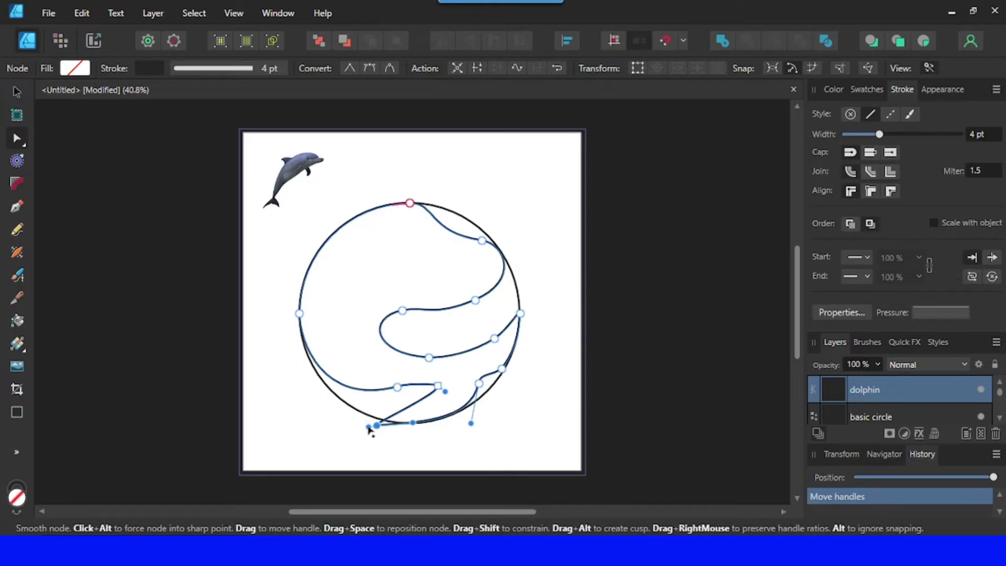
left_click_drag(369, 427, 421, 430)
left_click(502, 370)
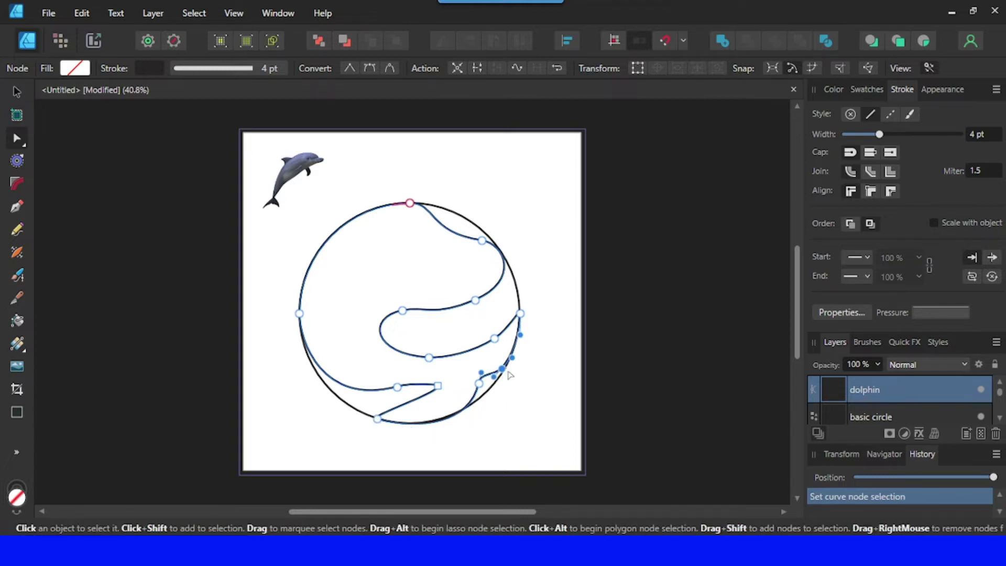
left_click_drag(494, 385, 486, 386)
left_click(517, 412)
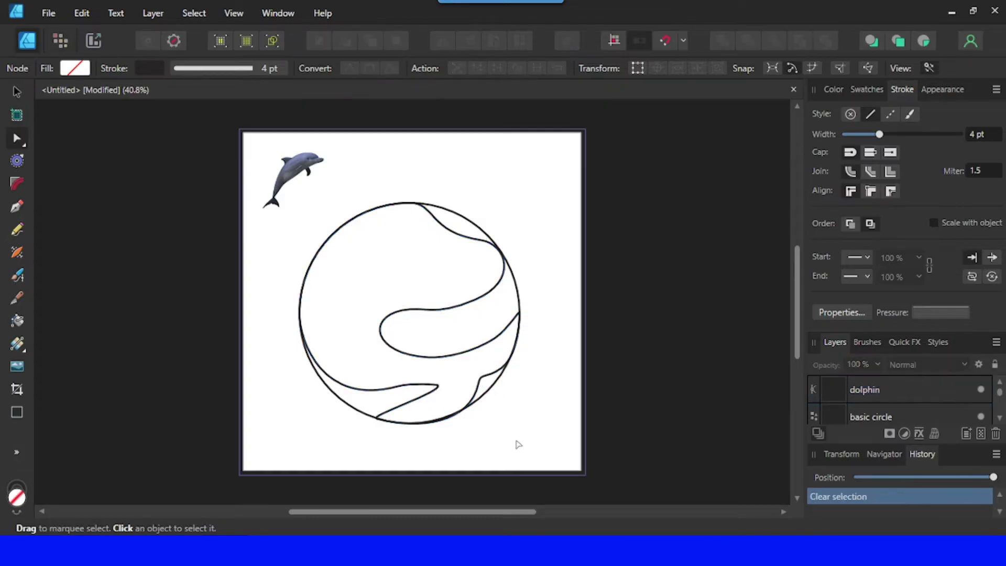
Step: Reselect the dolphin curve and pull the sharp tail node's handle down to curve the left fluke's edge
left_click(421, 397)
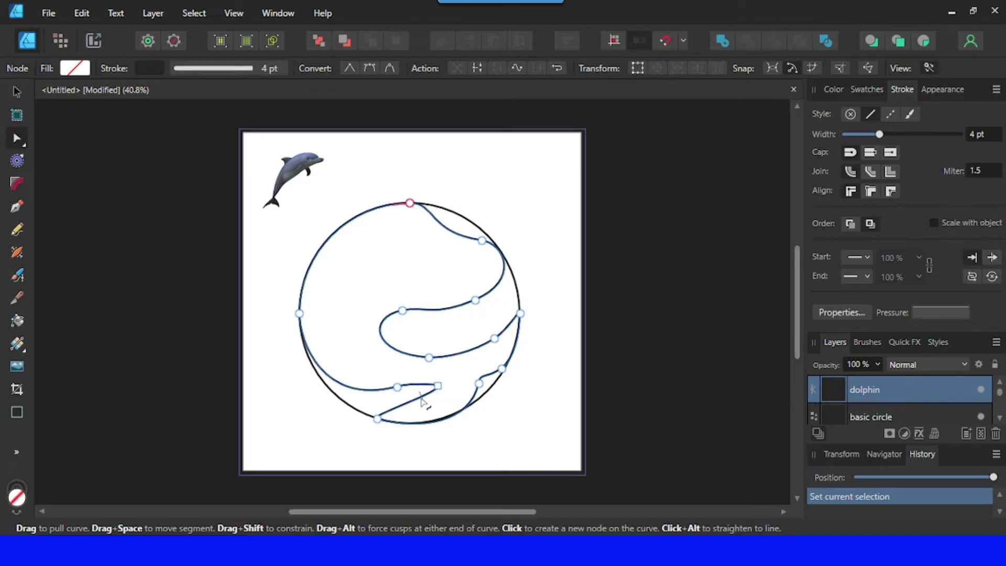
left_click(438, 387)
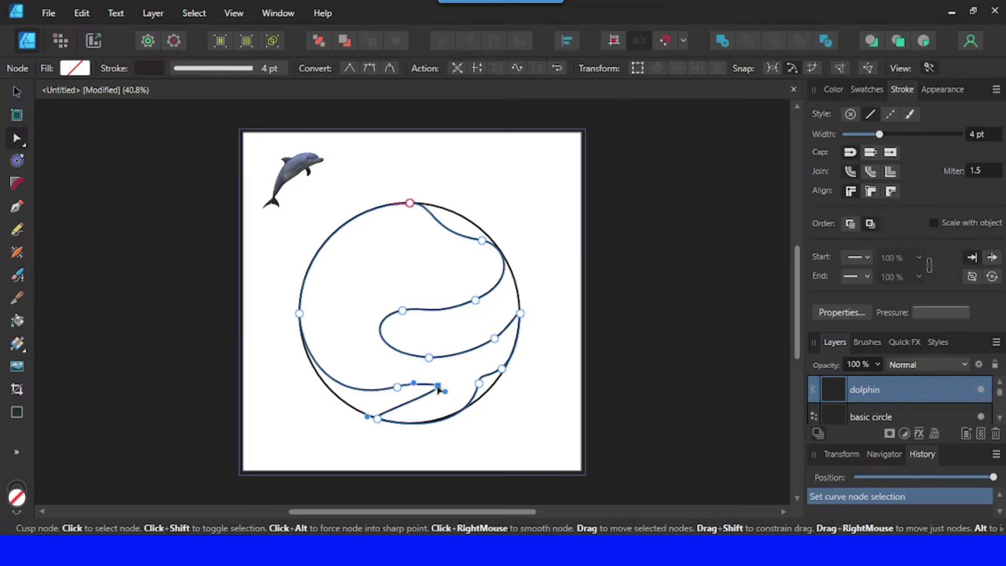
left_click_drag(446, 398, 438, 411)
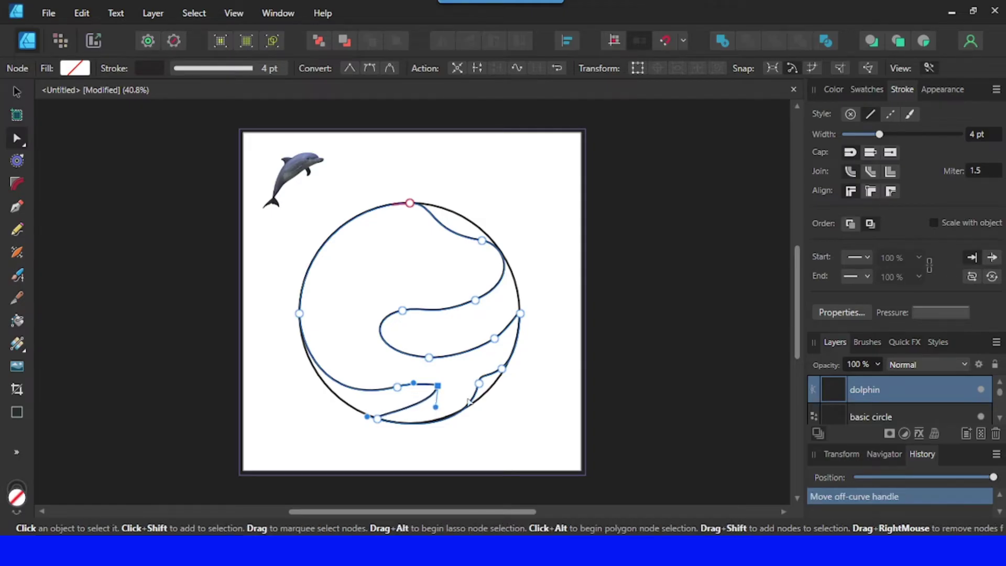
left_click(471, 379)
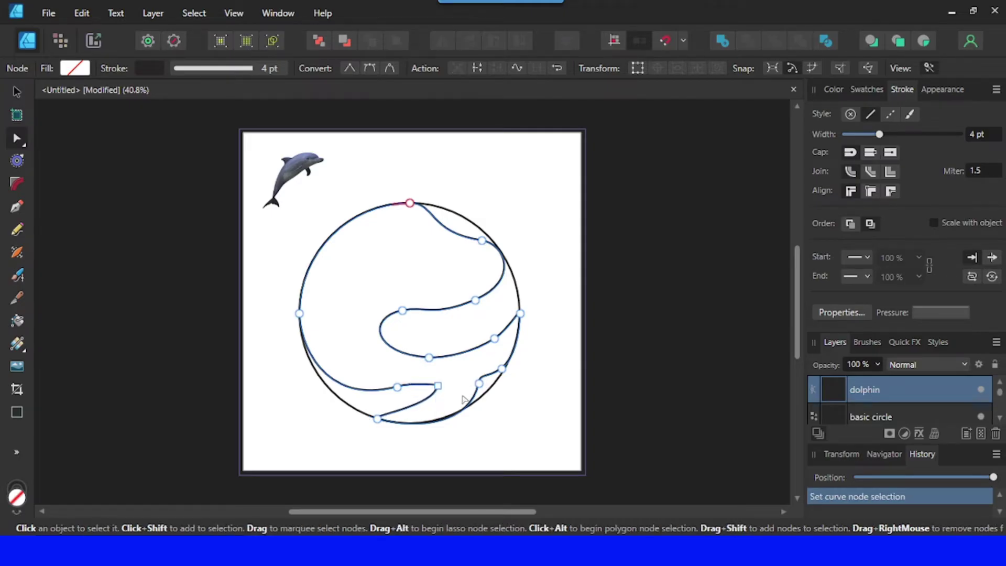
Step: Nudge the smooth node on the tail's upper edge down-left and level its handle to flatten the curve
left_click(397, 387)
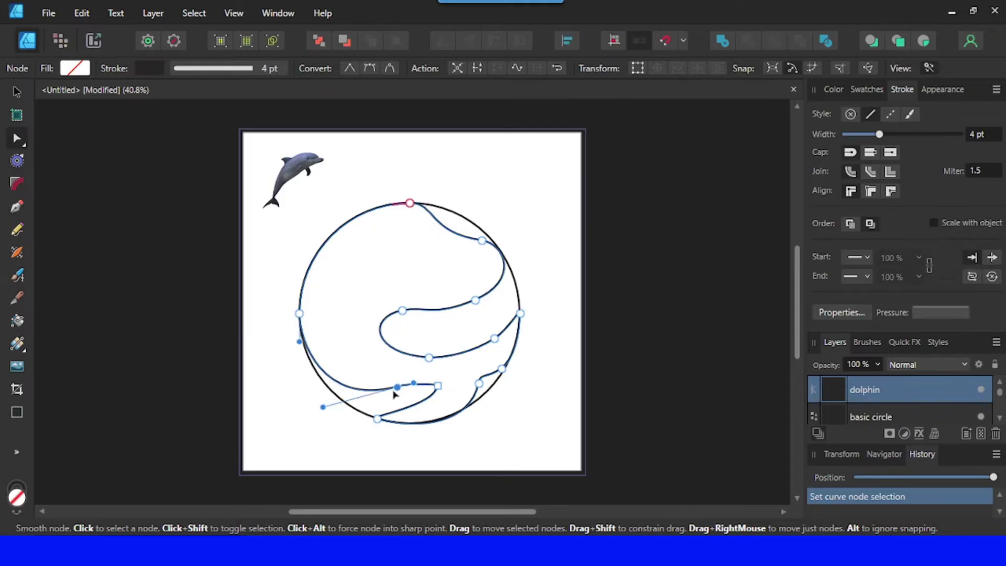
left_click_drag(394, 392, 390, 394)
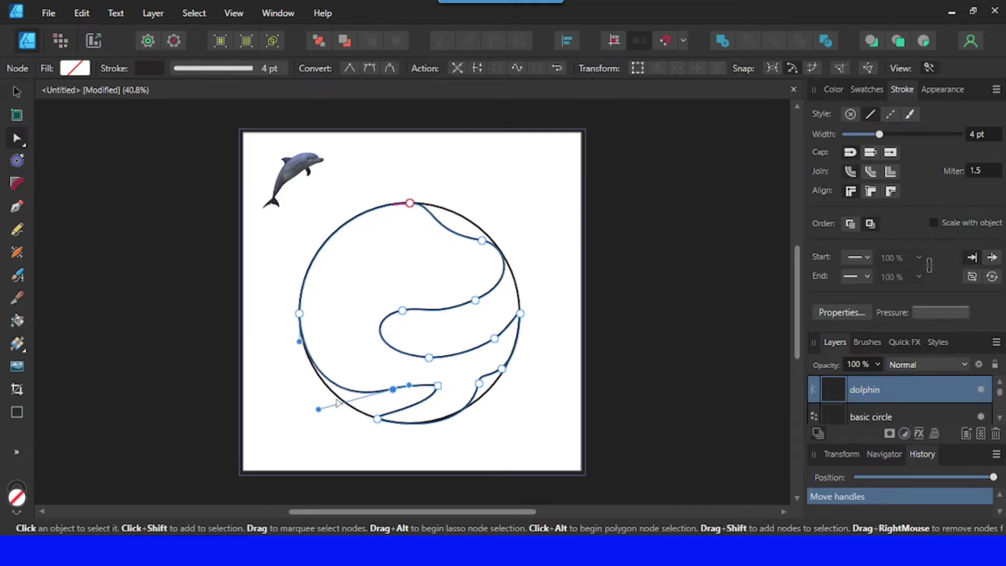
left_click_drag(319, 409, 332, 387)
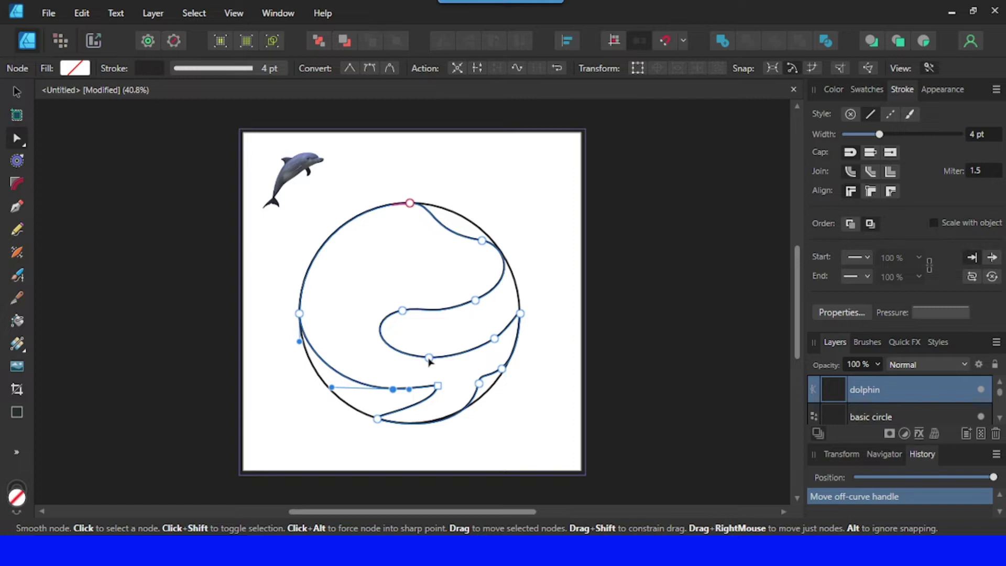
Step: Slim the inner loop by moving its bottom node up and its top node right, shorten the lower handle, and deselect the curve
left_click_drag(429, 361, 434, 354)
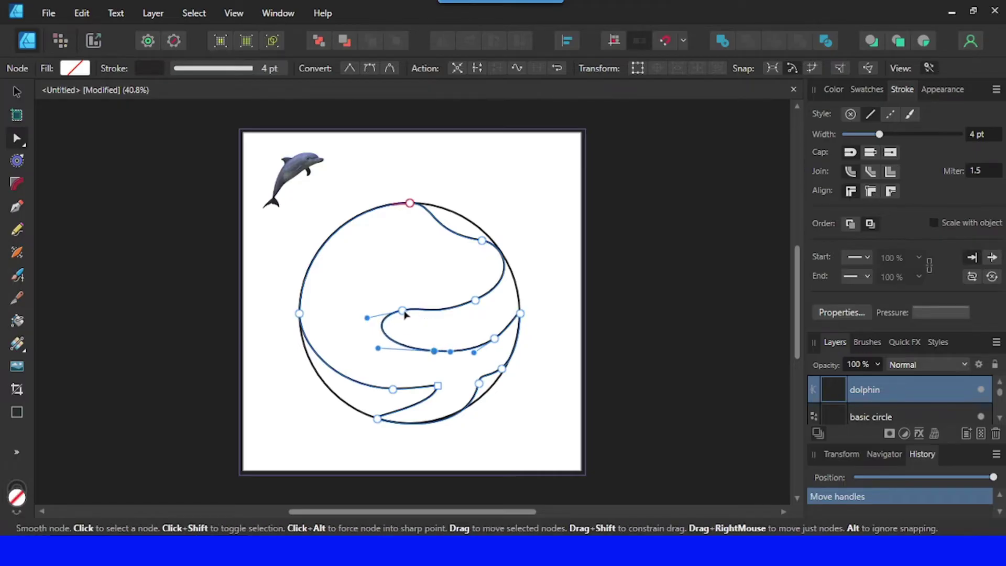
left_click_drag(403, 310, 412, 314)
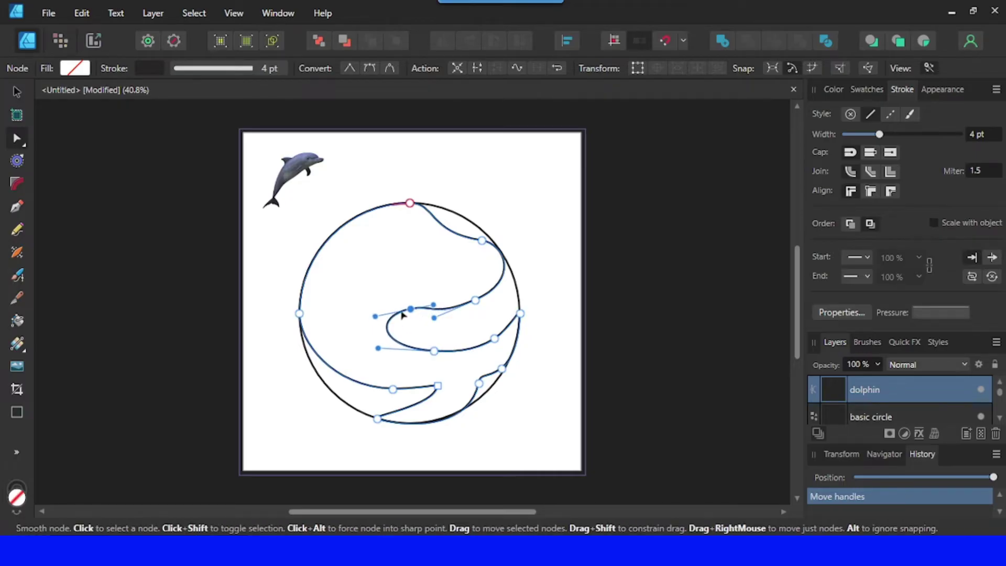
left_click_drag(379, 349, 390, 347)
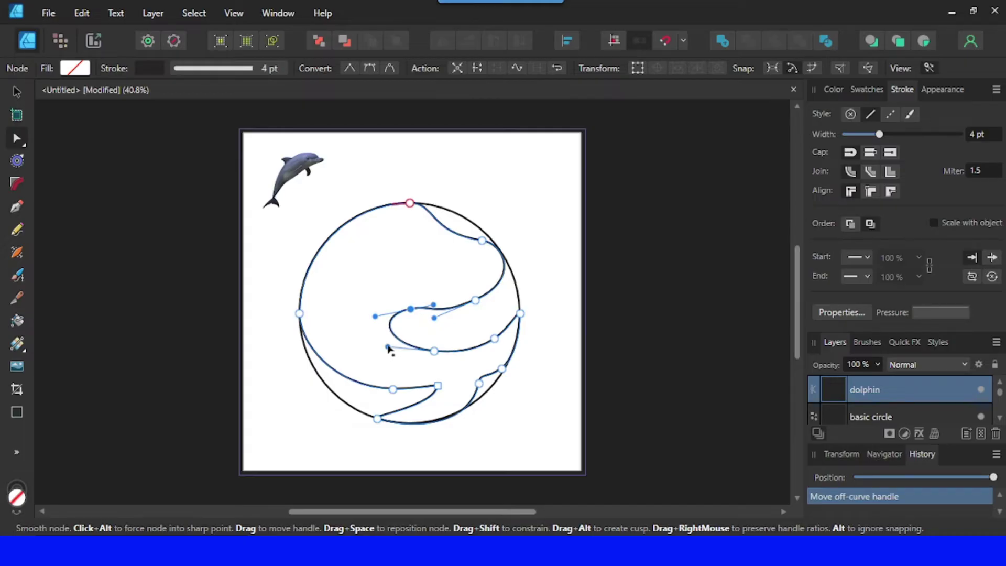
left_click(548, 294)
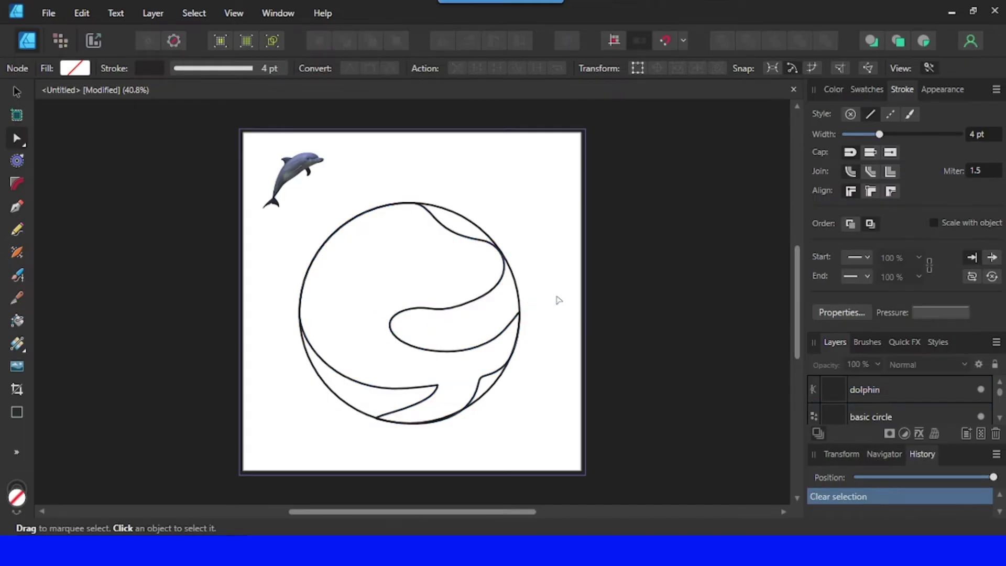
Step: Raise the node on the curve above the inner loop and adjust its handle to smooth the line, then deselect the curve
left_click(454, 311)
left_click(476, 302)
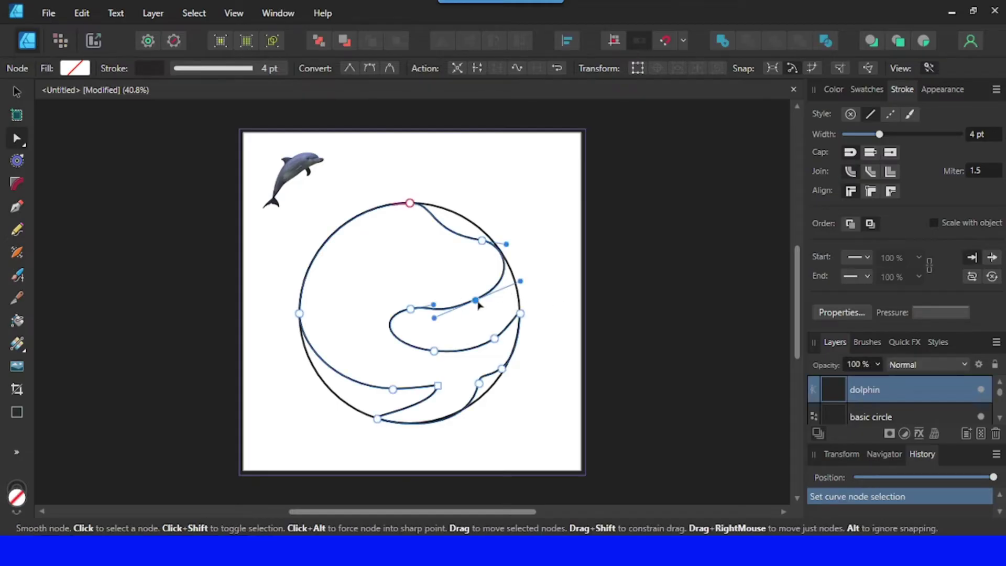
left_click_drag(477, 299, 435, 307)
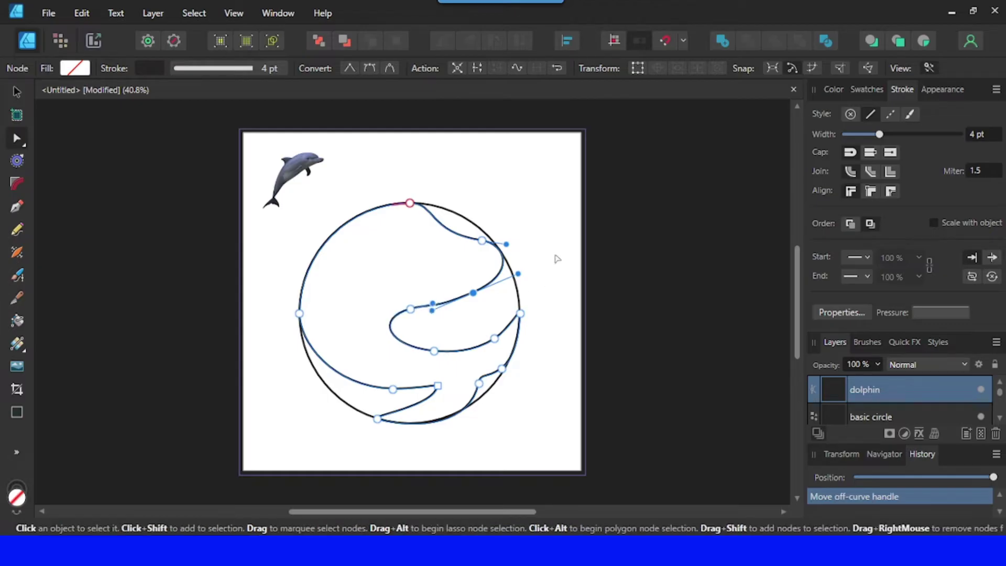
left_click(569, 240)
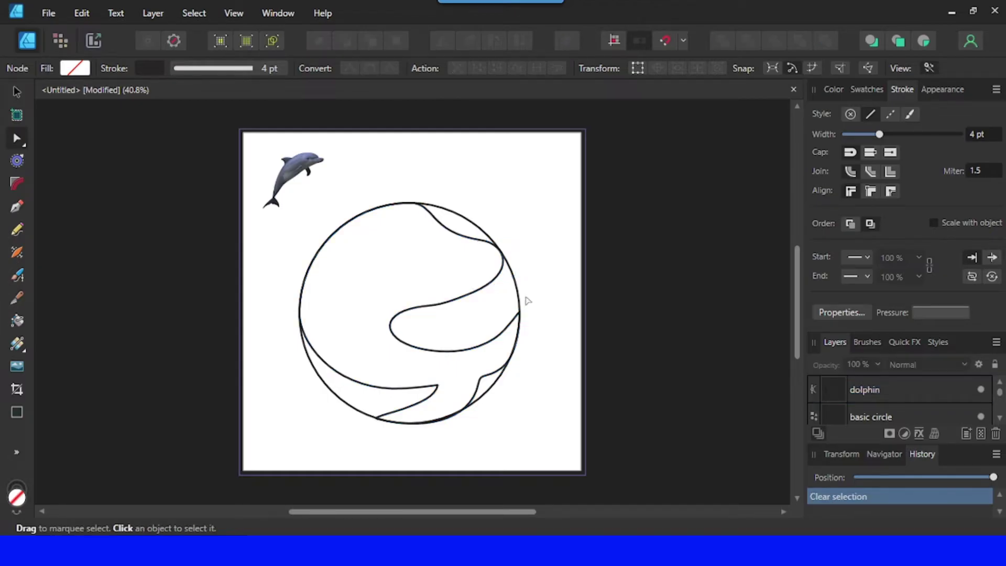
Step: Shift the dolphin curve's top node left along the circle, adjust the handles to follow the circle's edge, and deselect the curve
left_click(443, 230)
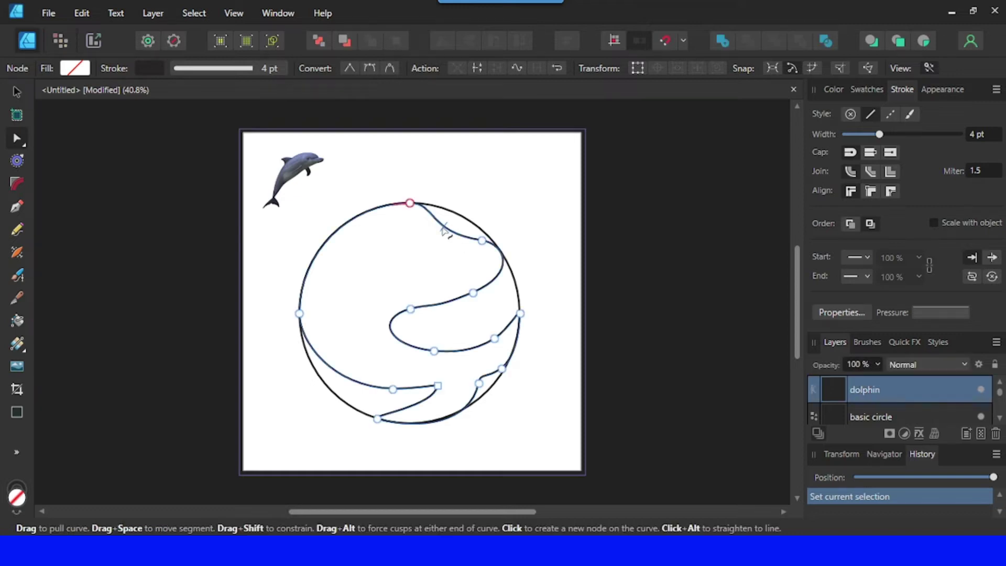
left_click(410, 203)
left_click_drag(411, 206, 444, 198)
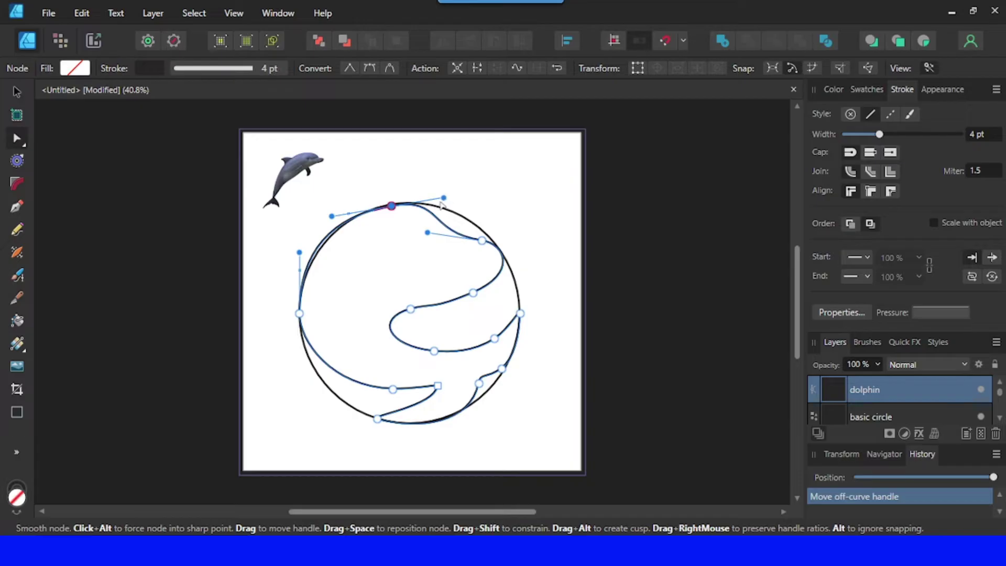
left_click_drag(300, 253, 306, 259)
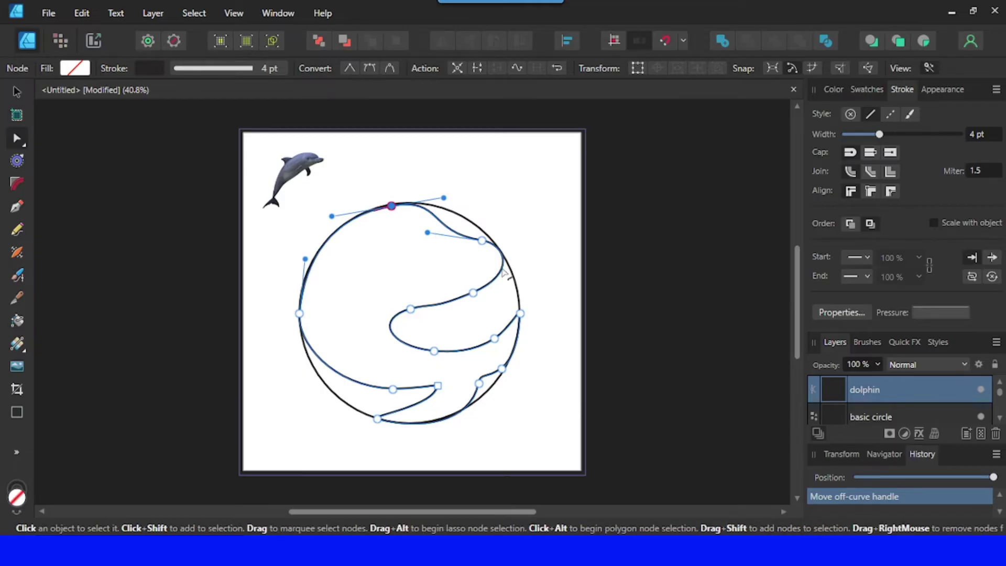
left_click(544, 245)
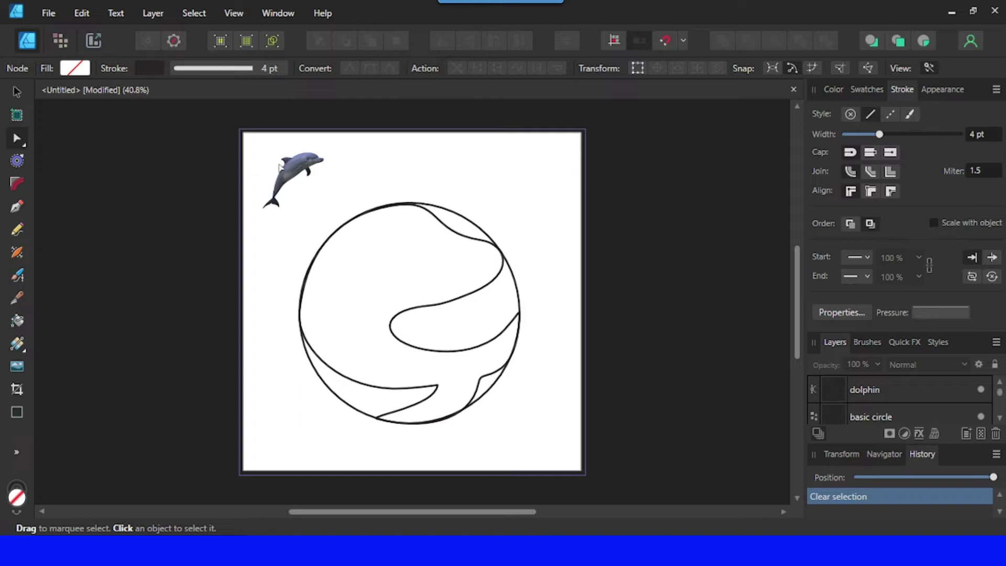
Step: Insert three closely spaced nodes on the dolphin's upper-left back for the dorsal fin
left_click(329, 244)
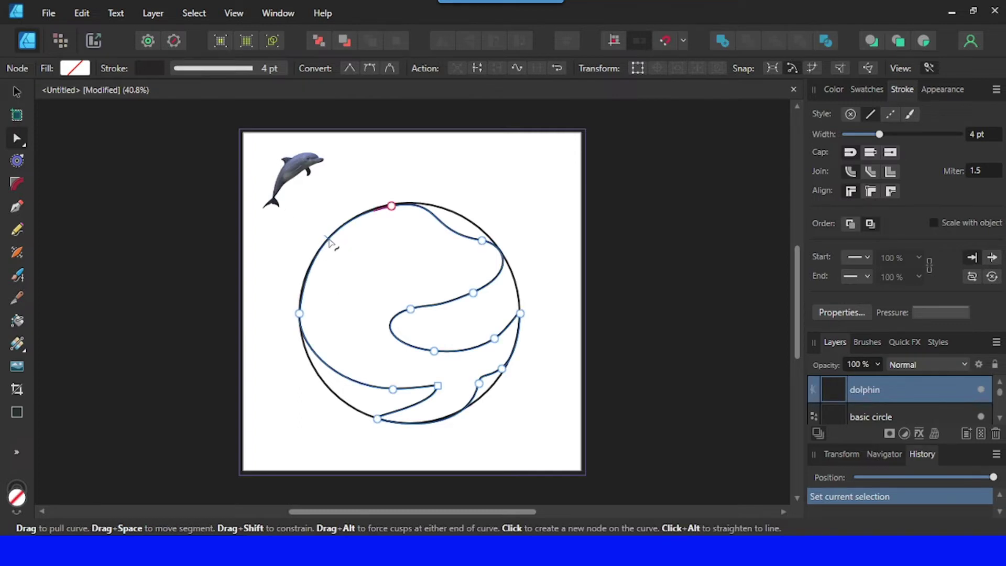
left_click(329, 239)
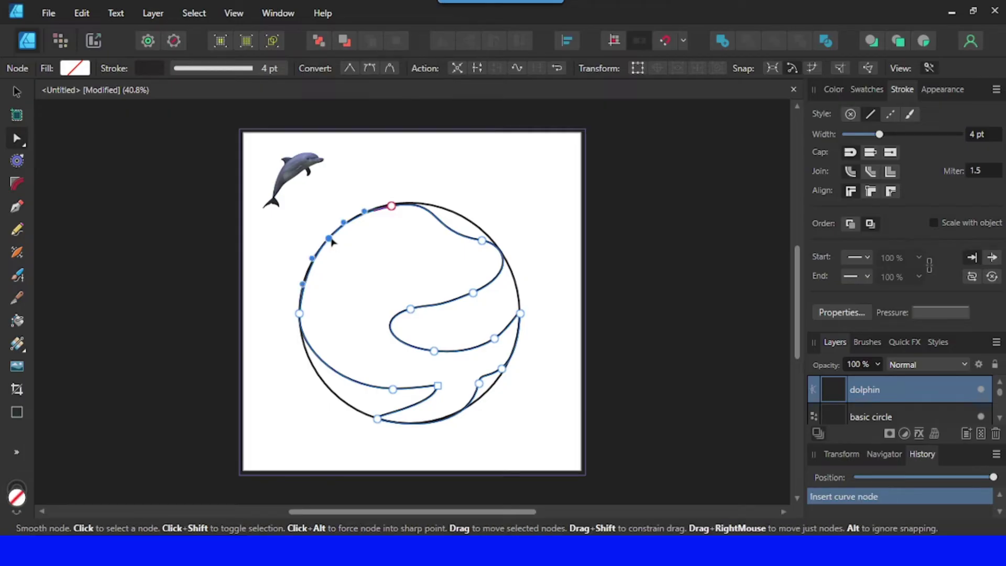
left_click(341, 228)
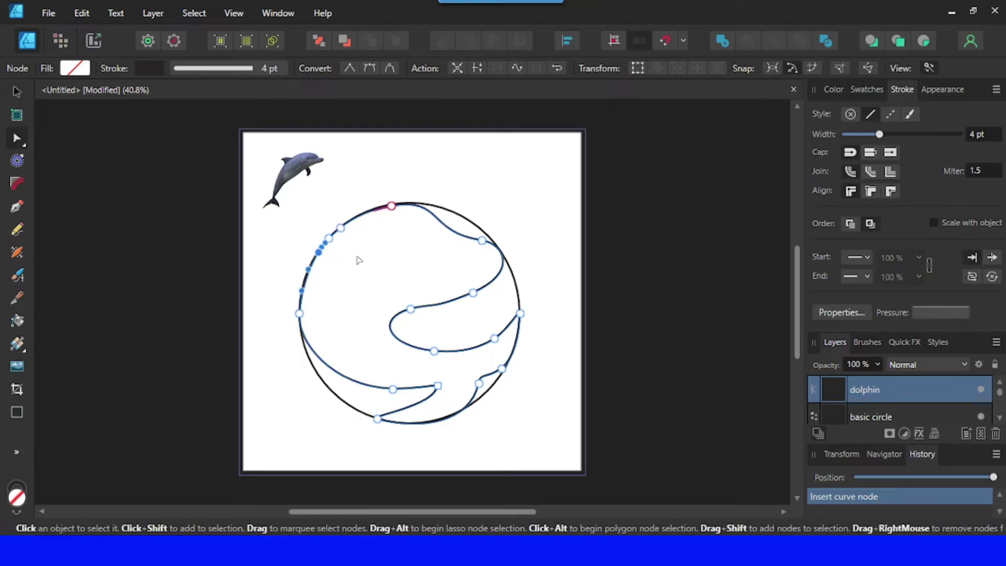
left_click(326, 243)
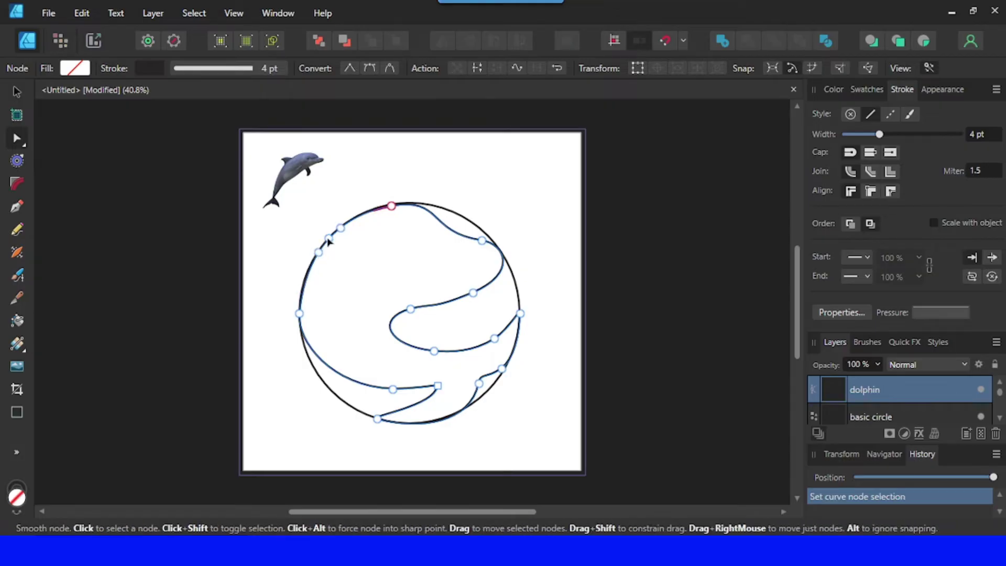
Step: Pull the middle back node outward beyond the circle to form the dorsal fin, and curve the fin's edge with the handles
left_click_drag(328, 239, 302, 248)
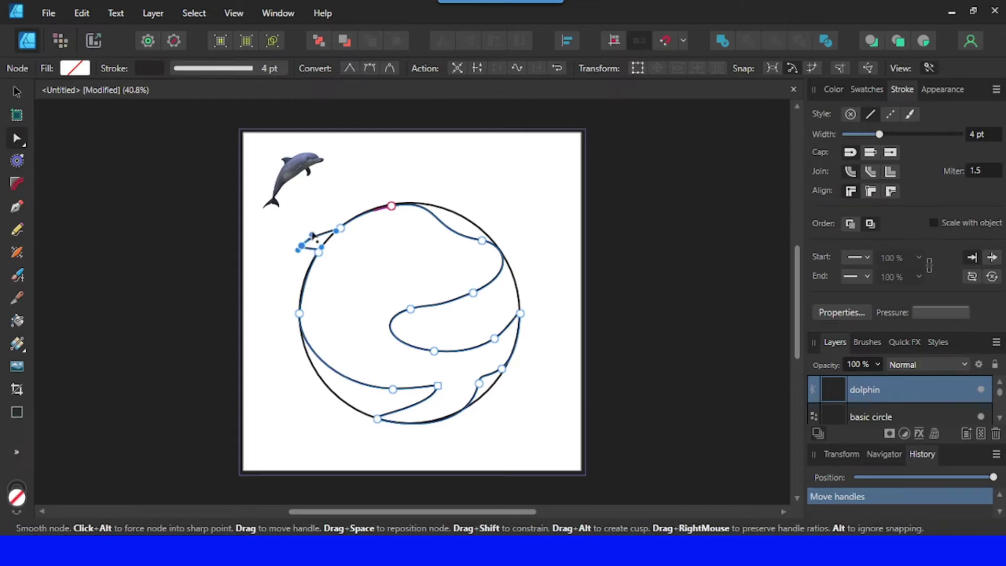
left_click_drag(312, 235, 317, 228)
left_click_drag(318, 229, 317, 227)
left_click(321, 253)
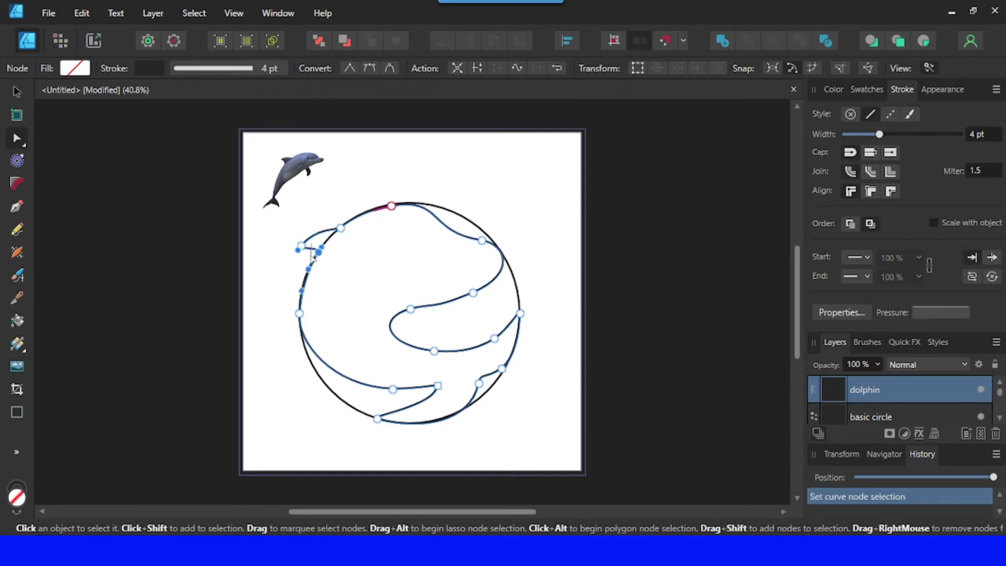
left_click_drag(309, 270, 313, 269)
left_click(380, 257)
key("v")
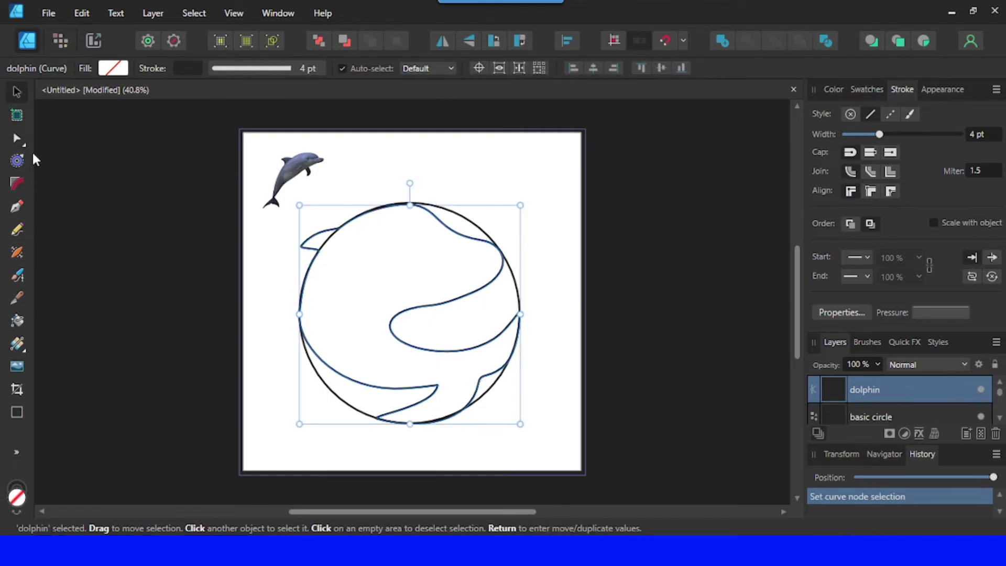
Step: Insert three nodes on the belly line above the inner loop, pull the middle one down-left into a flipper, and deselect the curve
key("a")
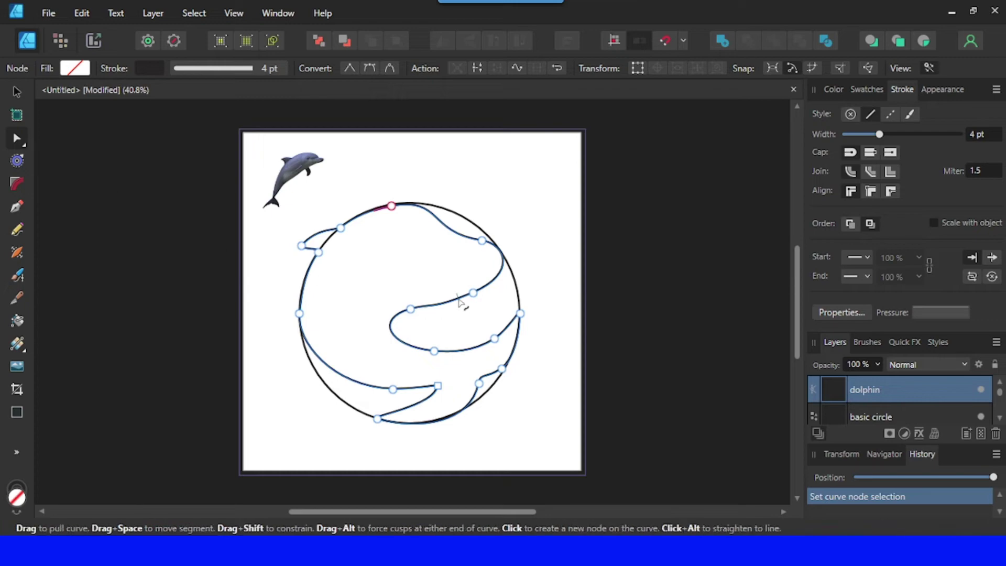
left_click(459, 298)
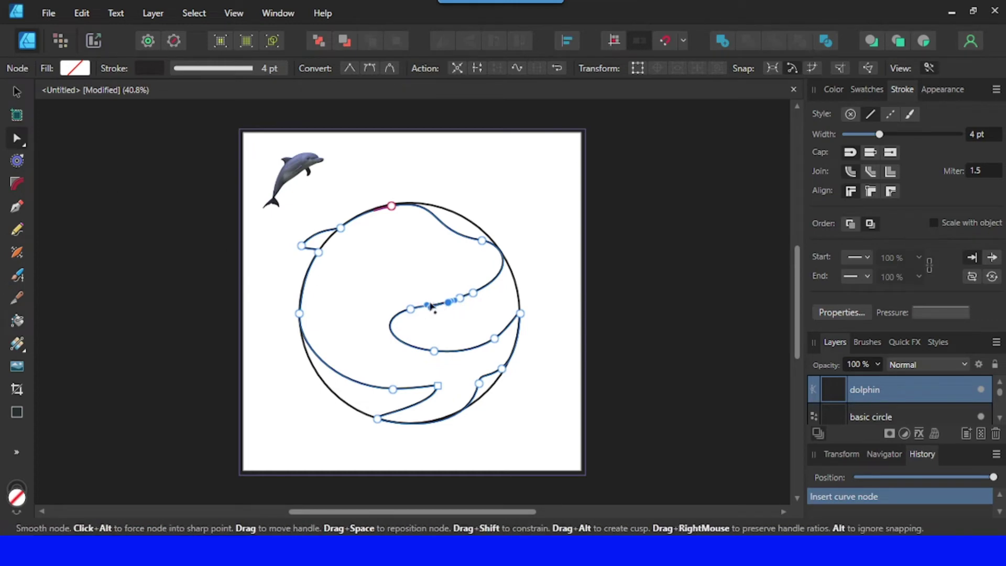
left_click(439, 308)
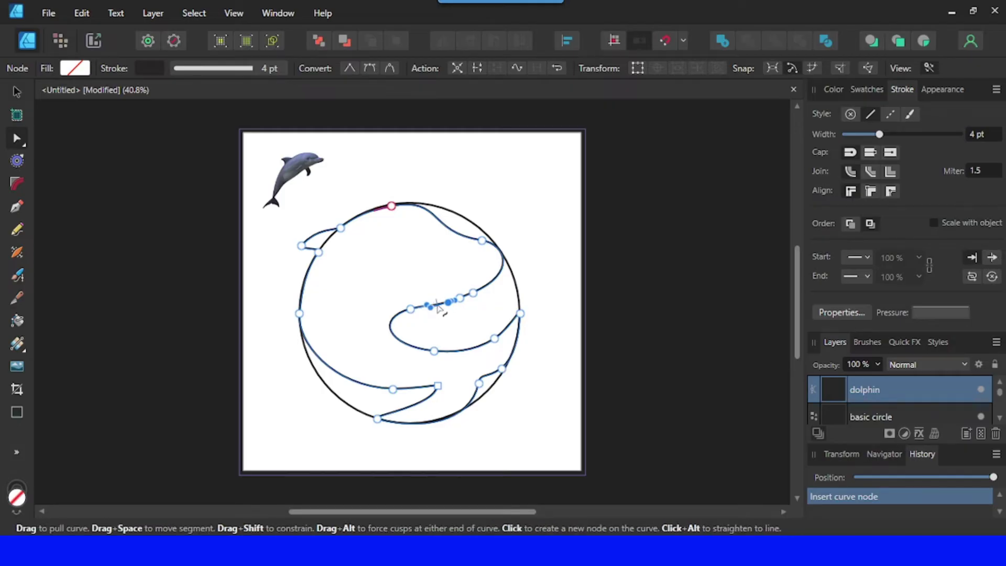
left_click(454, 316)
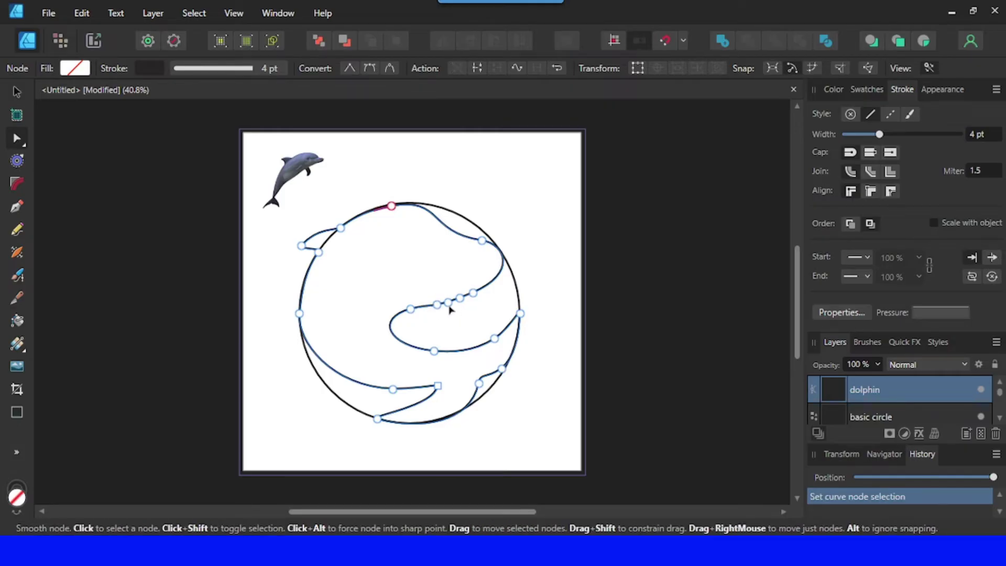
mouse_move(449, 310)
left_mouse_down()
mouse_move(428, 322)
mouse_move(453, 320)
left_mouse_up()
left_click(539, 326)
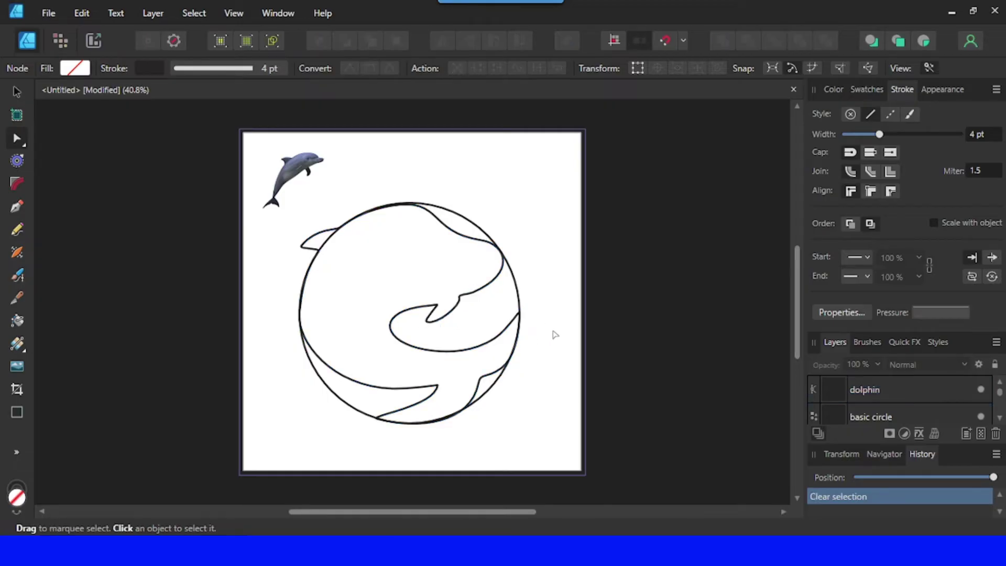
Step: Duplicate the basic circle
scroll(902, 393, "down", 2)
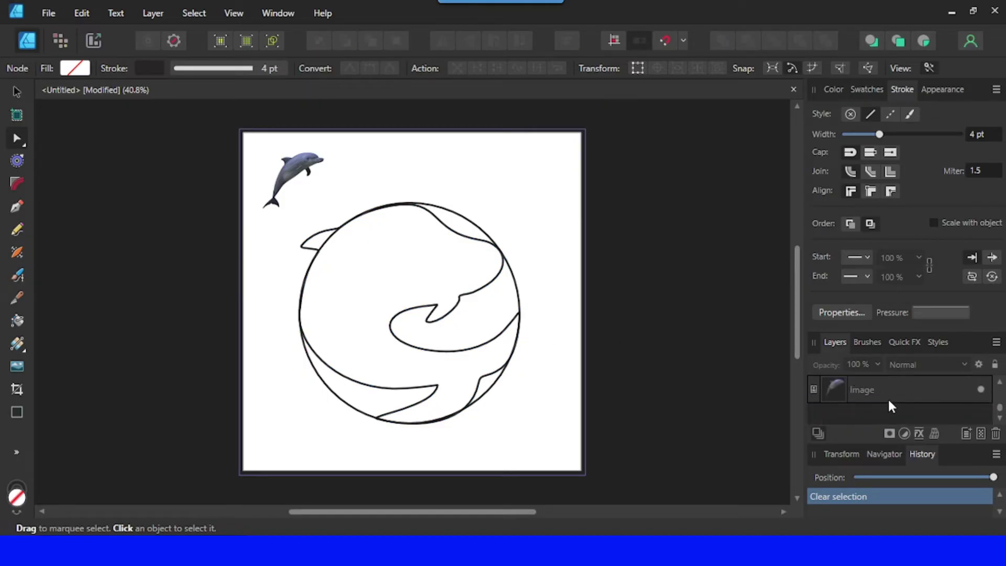
scroll(892, 406, "up", 2)
left_click(884, 416)
scroll(882, 418, "down", 1)
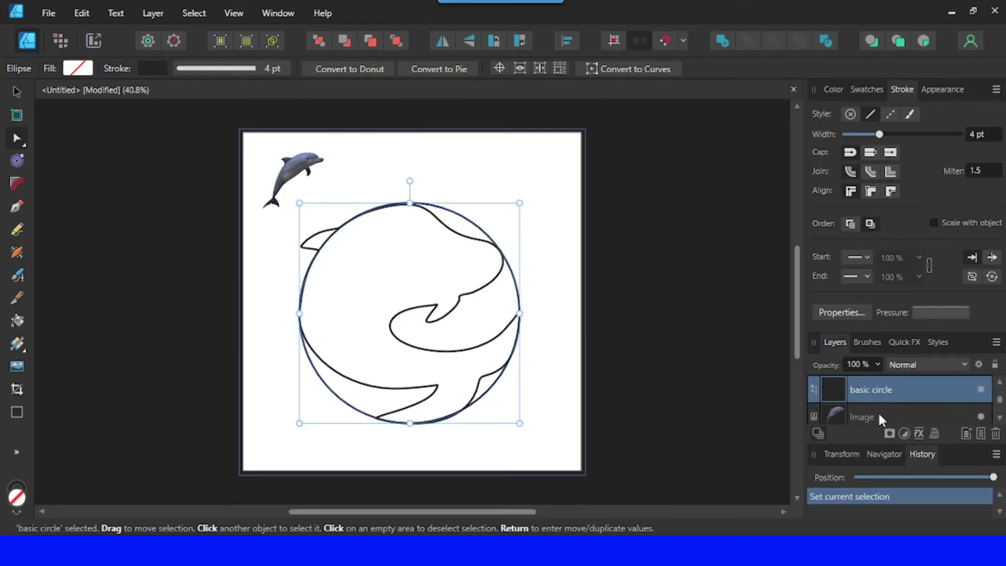
right_click(889, 388)
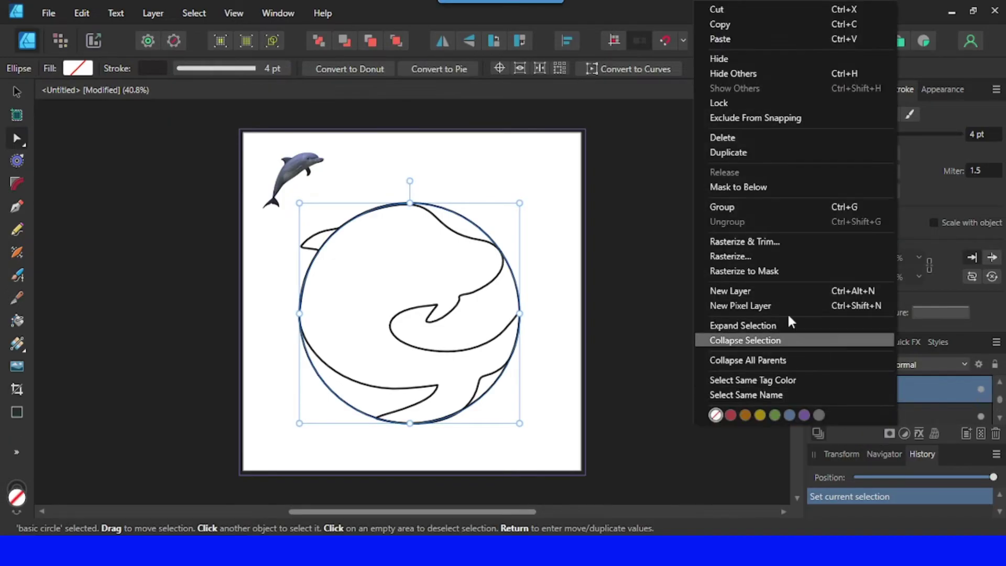
left_click(740, 153)
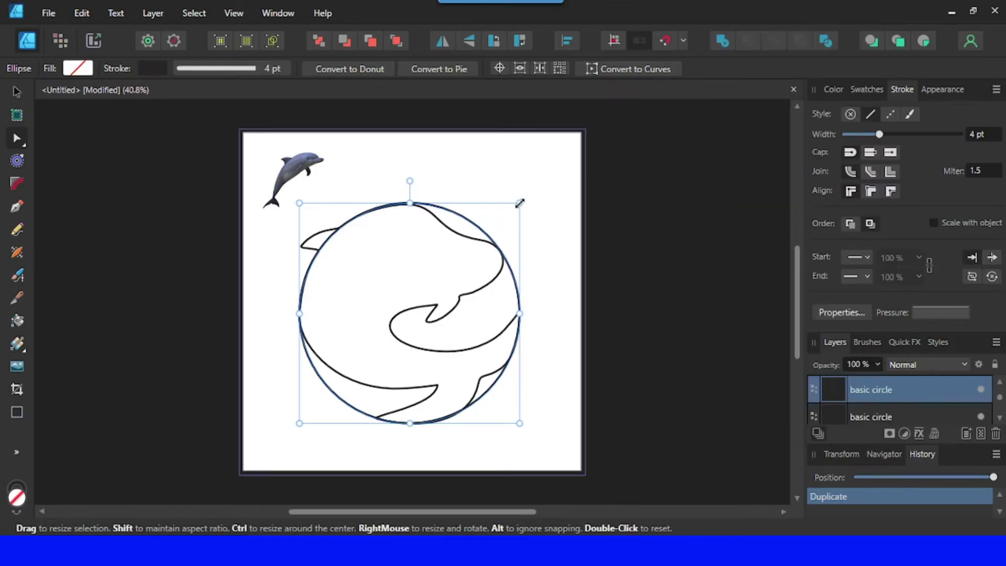
Step: Shrink the circle copy into a flat ellipse, tilt it up to the right, and fit its lower edge along the inner loop's bottom
left_click_drag(520, 203, 457, 310)
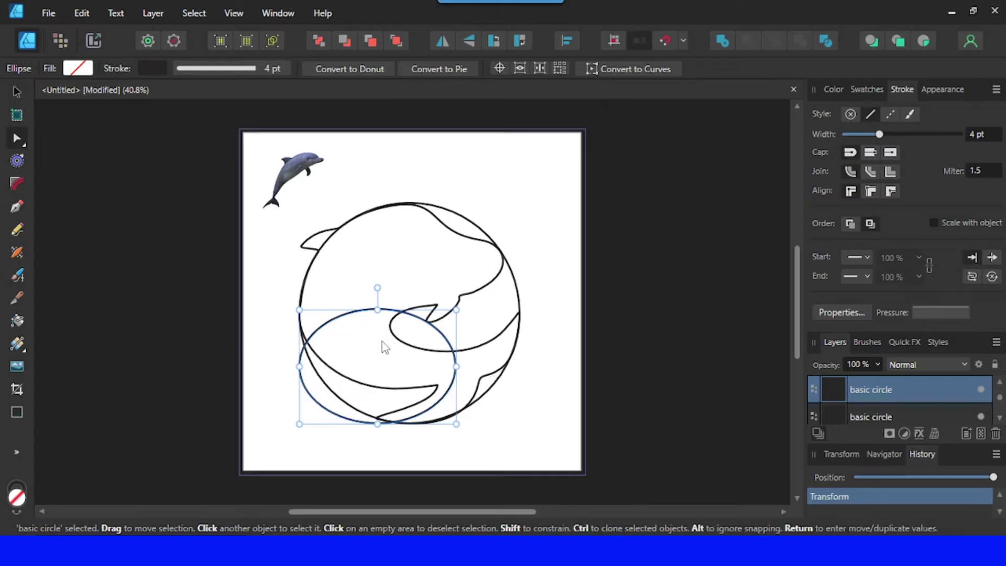
left_click_drag(389, 343, 414, 245)
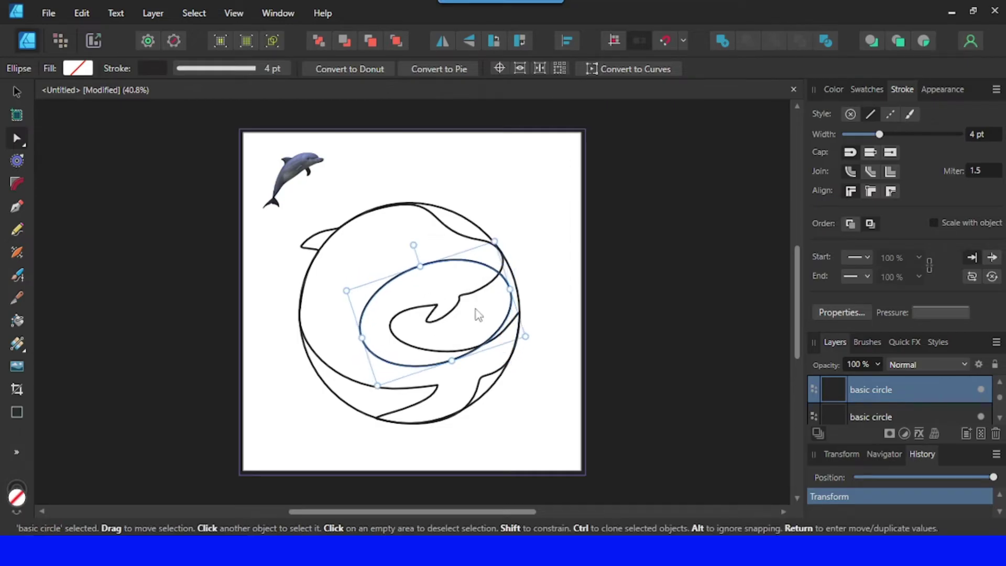
left_click_drag(479, 315, 489, 308)
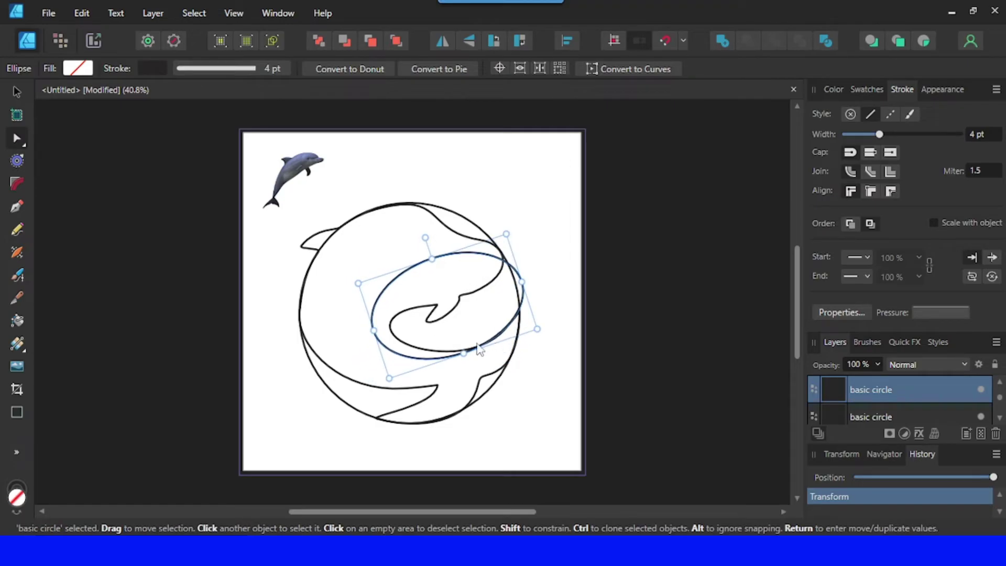
mouse_move(465, 344)
left_mouse_down()
mouse_move(448, 322)
mouse_move(454, 337)
left_mouse_up()
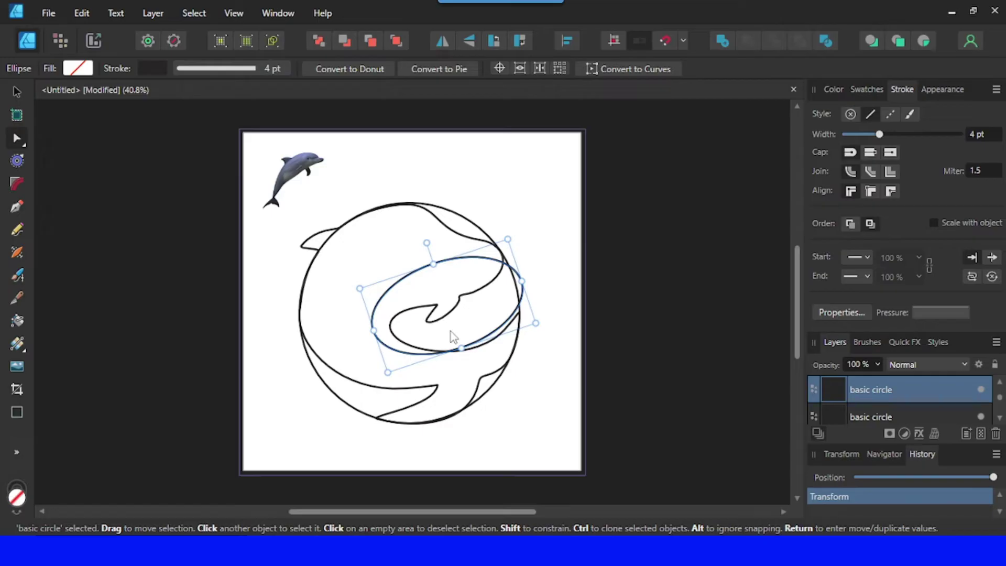
left_click_drag(452, 334, 451, 335)
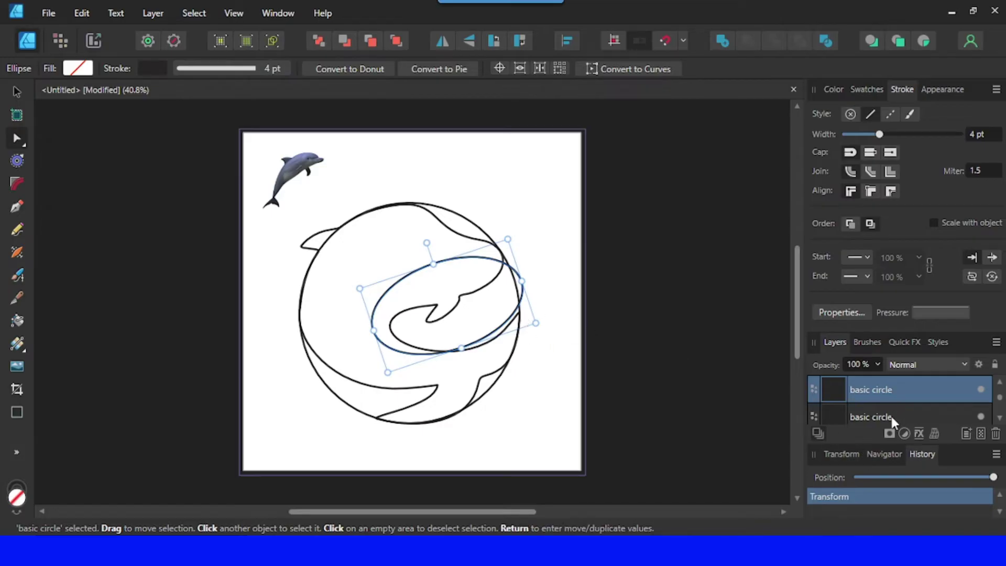
Step: Duplicate the dolphin curve and rename the copy as dolphin 2
scroll(891, 415, "up", 1)
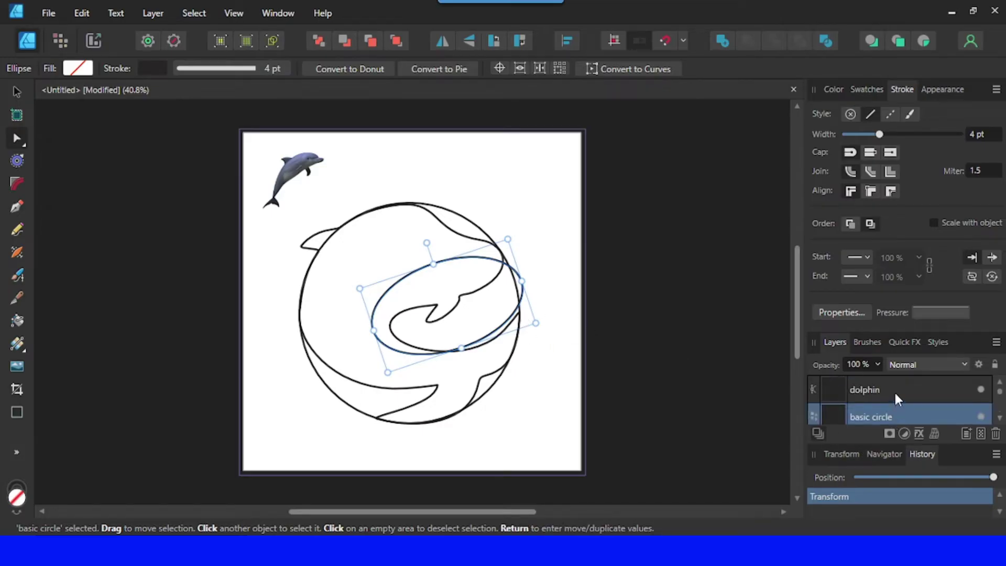
left_click(895, 391)
right_click(895, 392)
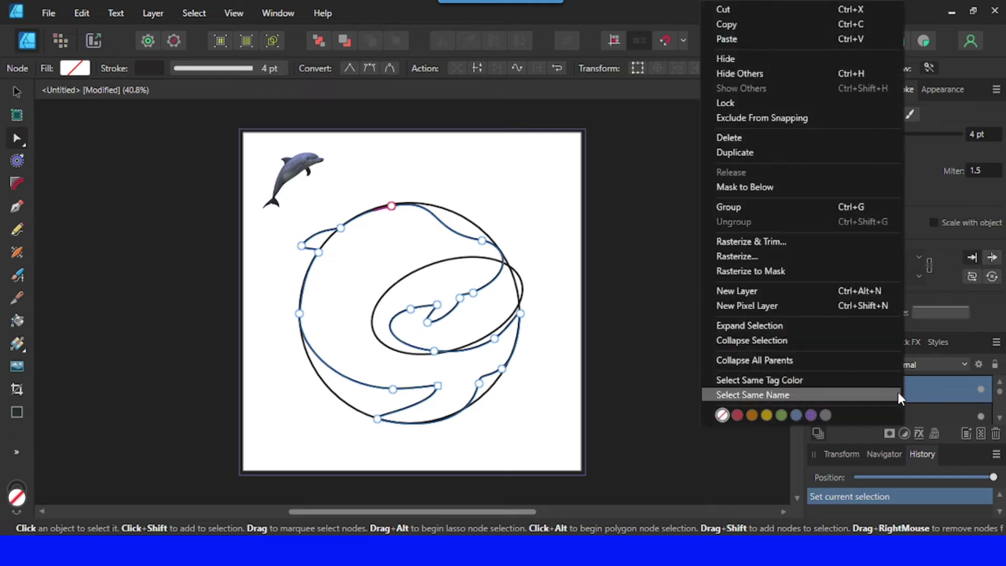
left_click(755, 153)
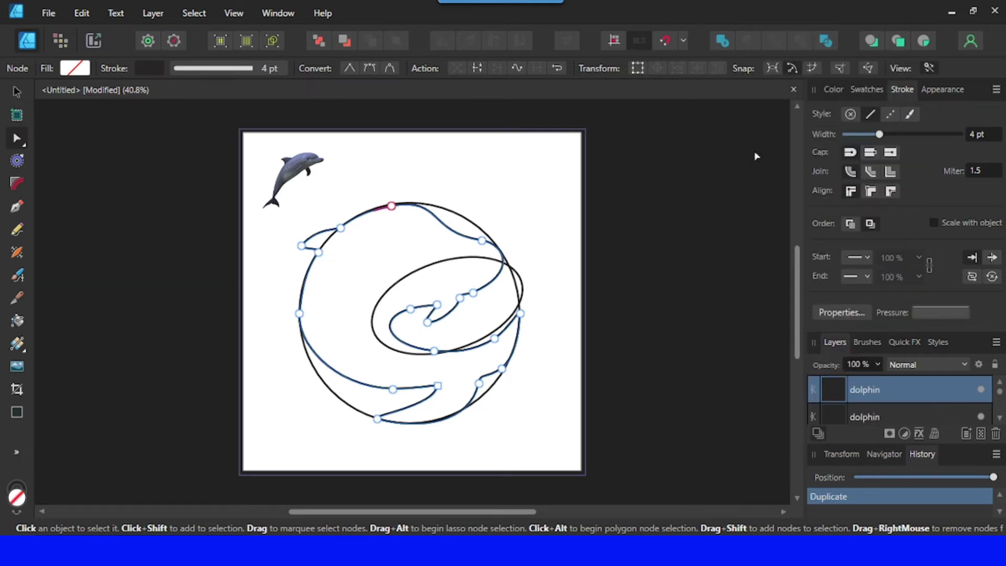
double_click(879, 391)
left_click(899, 389)
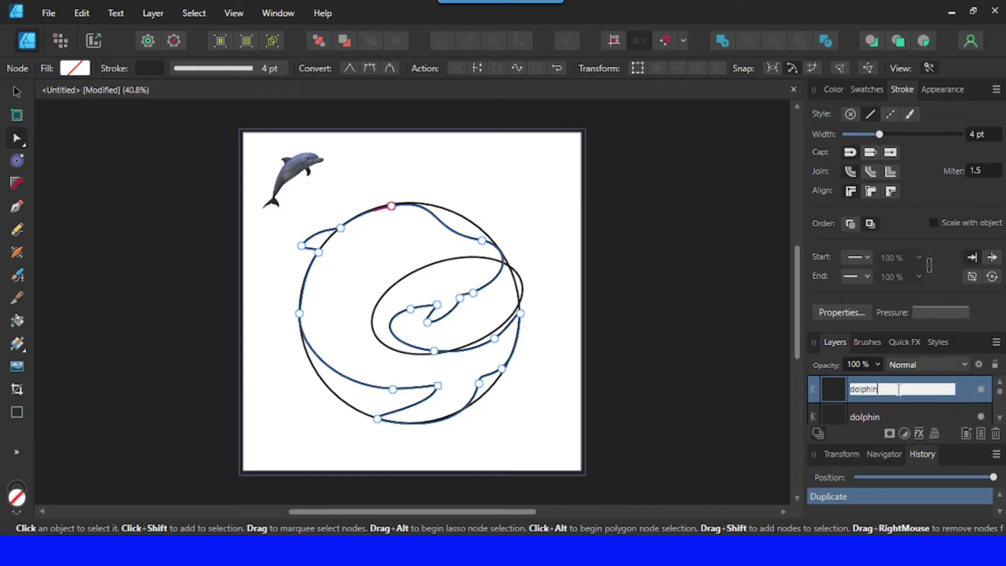
type("2")
left_click(901, 393)
Step: Rename the tilted ellipse as basic circle 2 and move it above dolphin 2 in the layer order
scroll(901, 395, "down", 2)
scroll(901, 396, "up", 2)
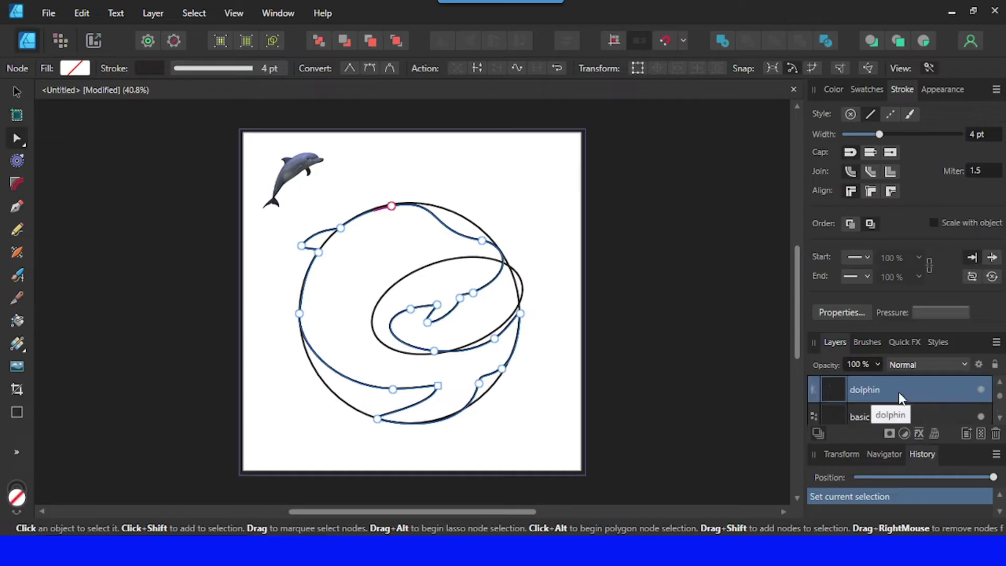
left_click(926, 412)
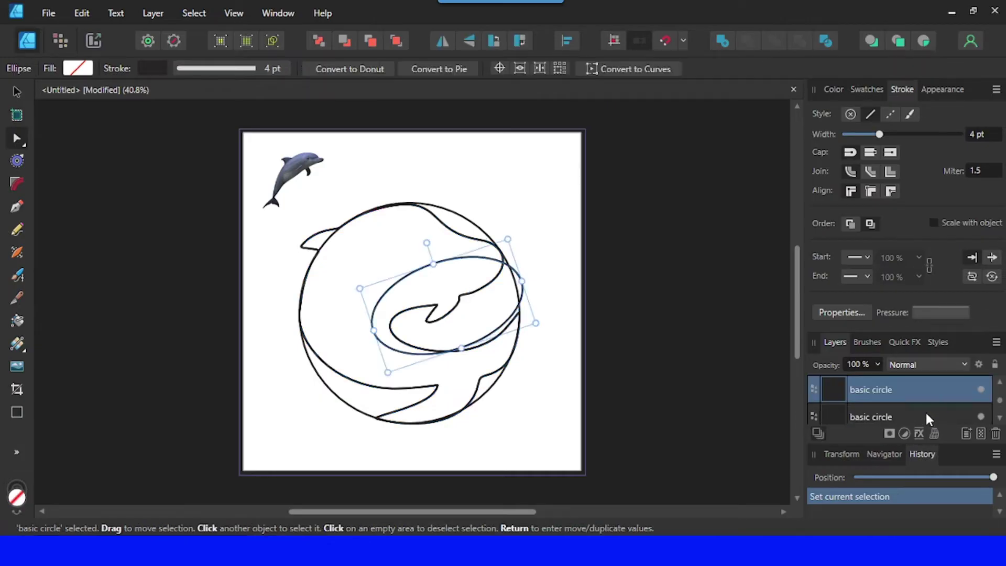
double_click(897, 390)
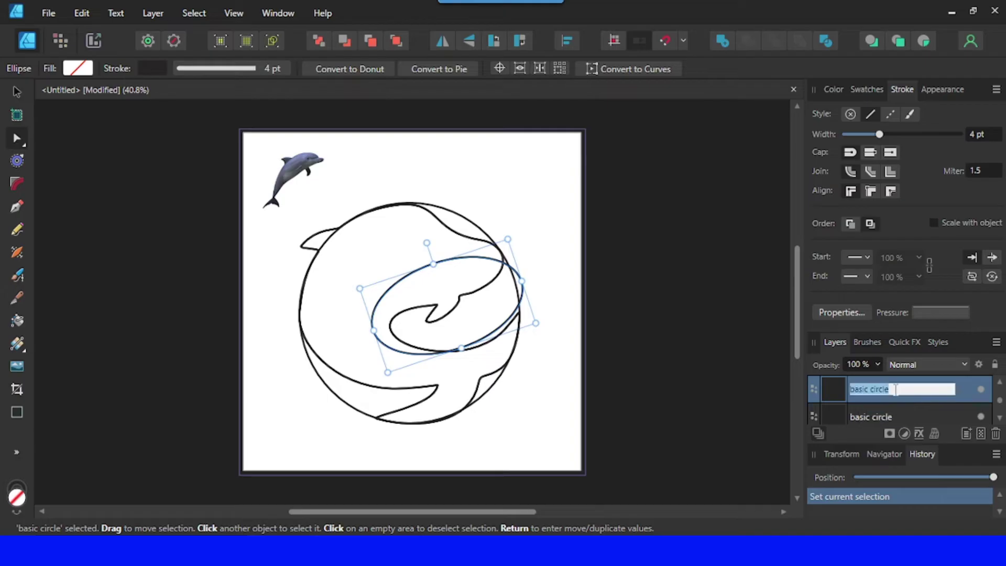
left_click(897, 389)
left_click(574, 264)
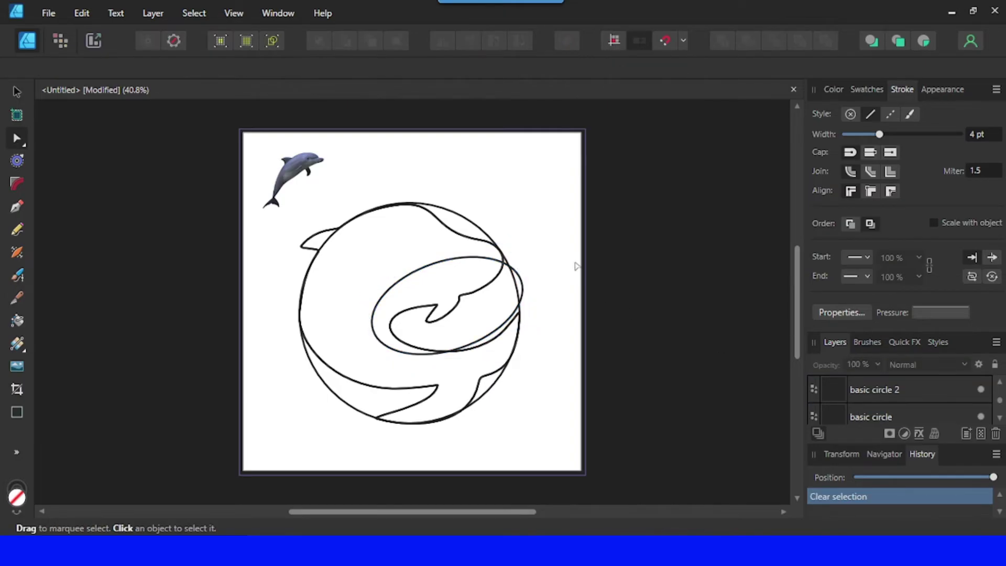
left_click(885, 392)
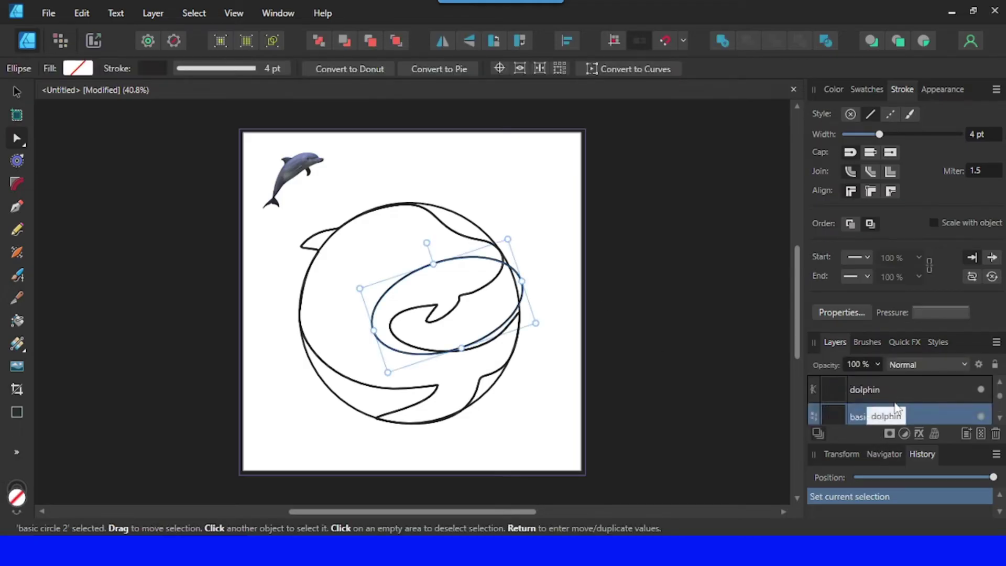
left_click_drag(917, 410, 899, 378)
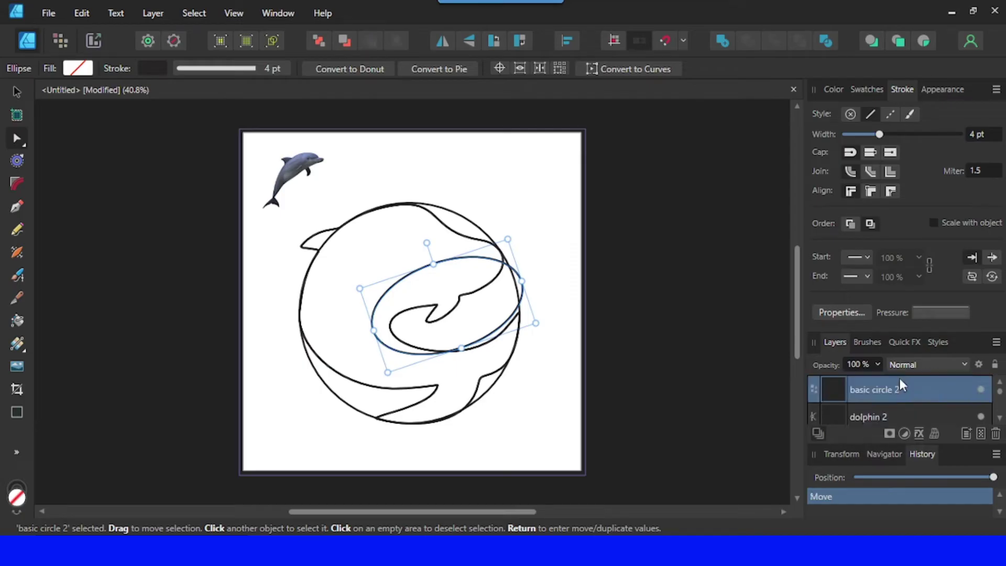
Step: Intersect basic circle 2 with dolphin 2 so that only their overlapping shape is kept
left_click(898, 412, "shift")
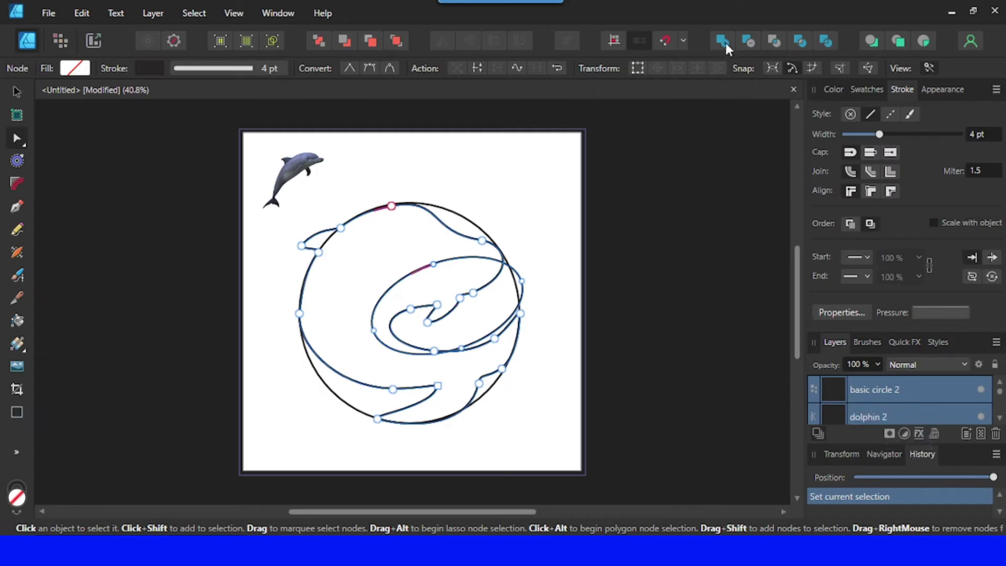
left_click(773, 43)
left_click_drag(460, 277, 490, 230)
left_click(17, 94)
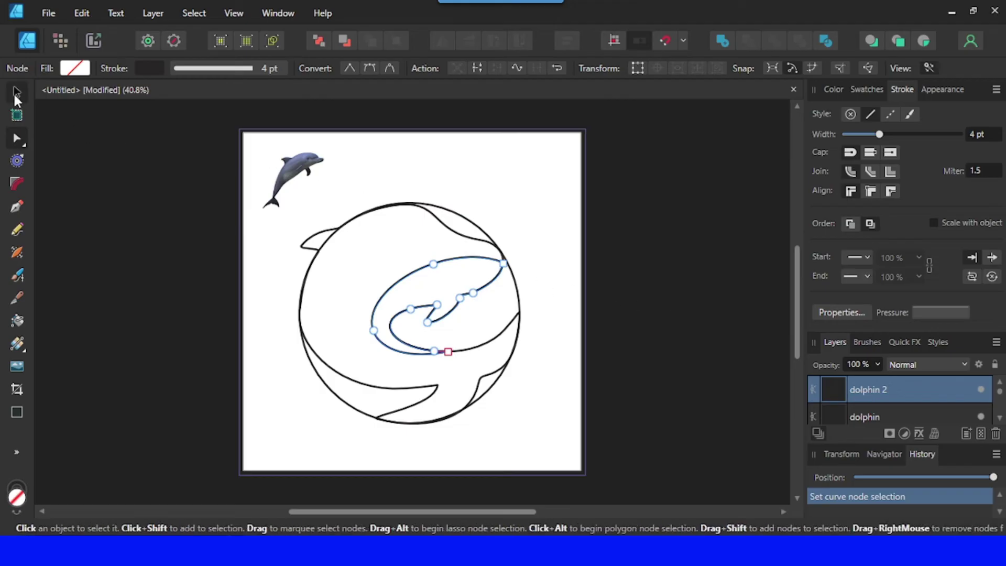
left_click_drag(448, 286, 450, 257)
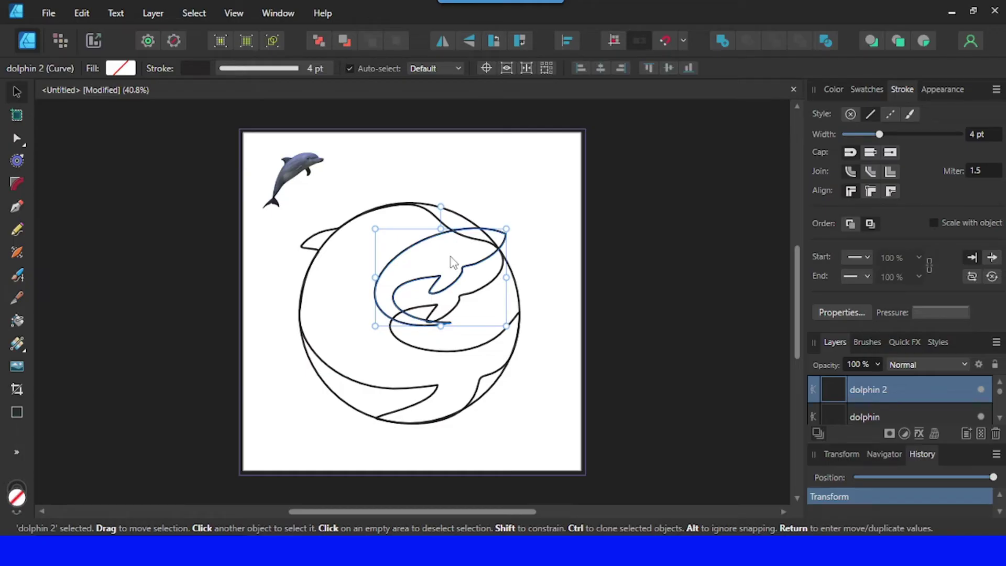
key("ctrl+z")
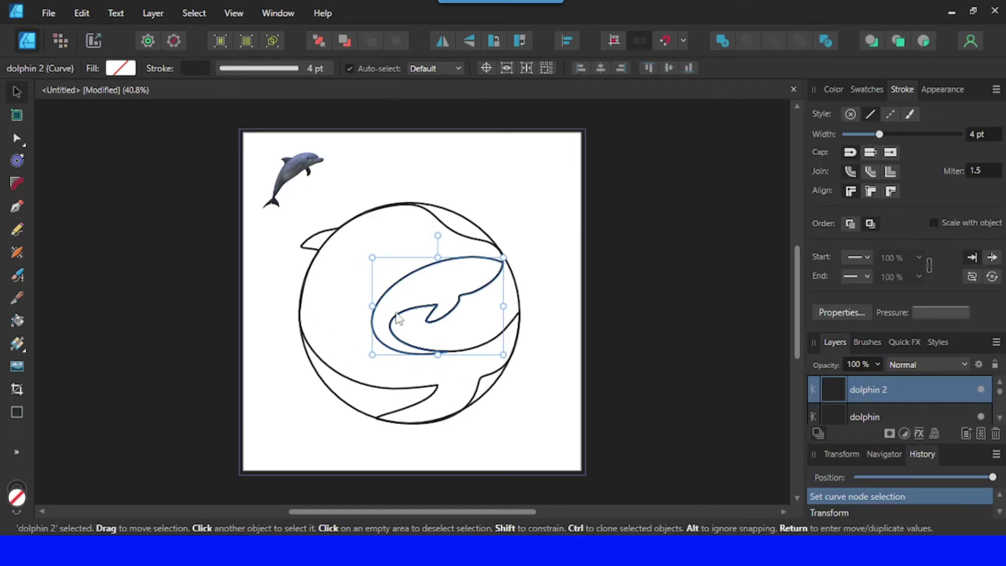
Step: Duplicate the basic circle and rename the copy as basic circle 3
scroll(917, 401, "down", 2)
left_click(900, 387)
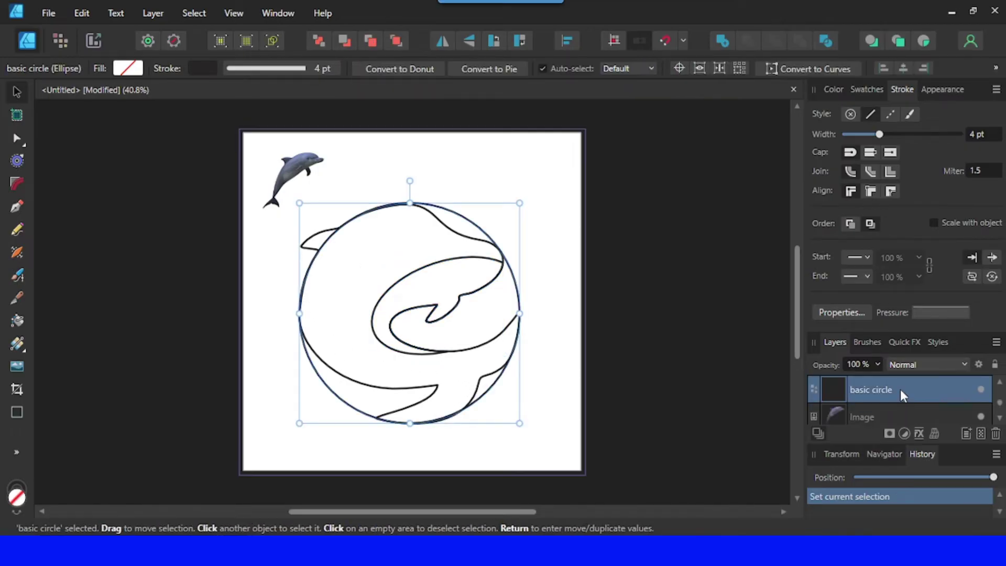
right_click(900, 389)
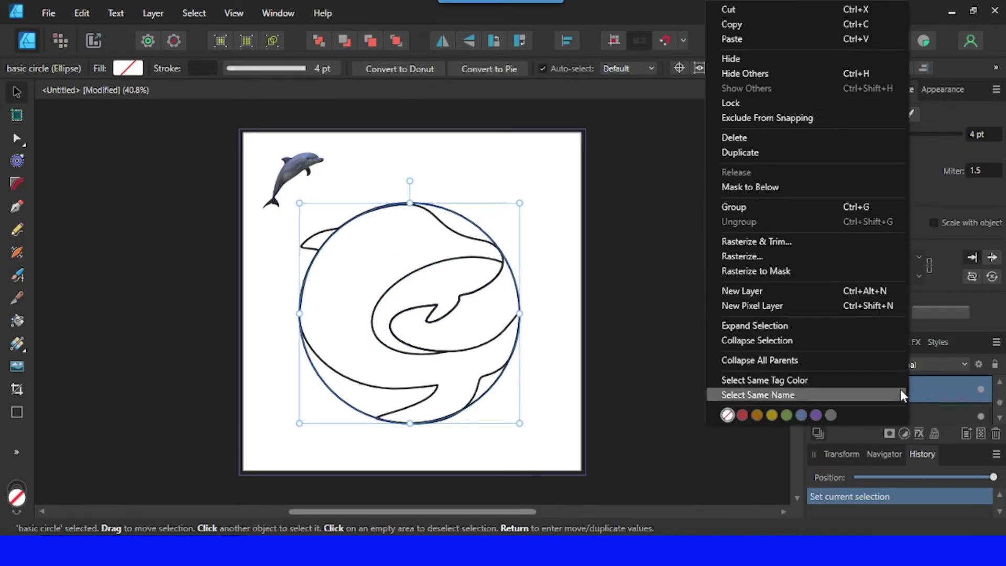
left_click(757, 152)
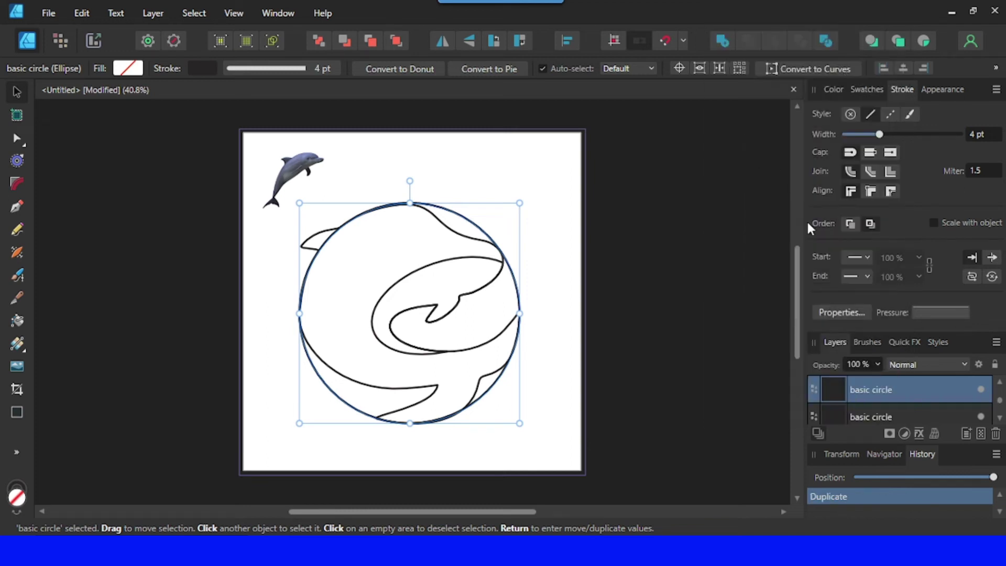
double_click(892, 390)
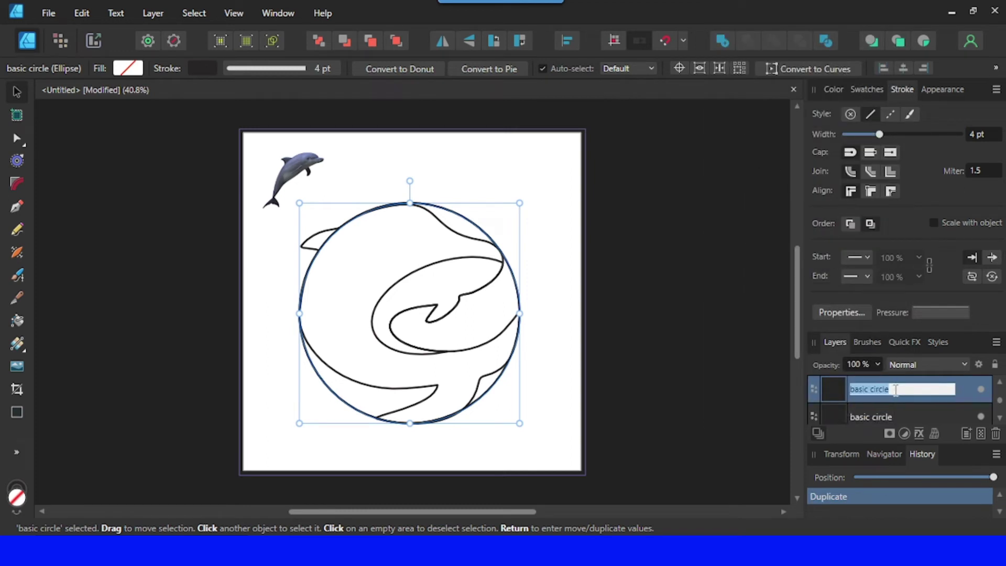
type("3")
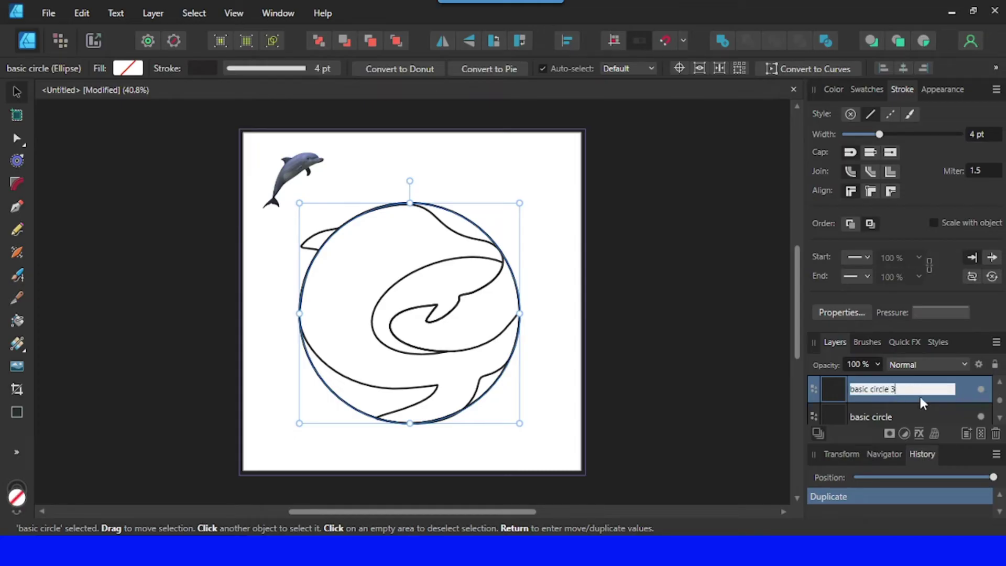
key("Return")
Step: Duplicate the dolphin curve and rename the copy as dolphin 3
scroll(885, 395, "down", 2)
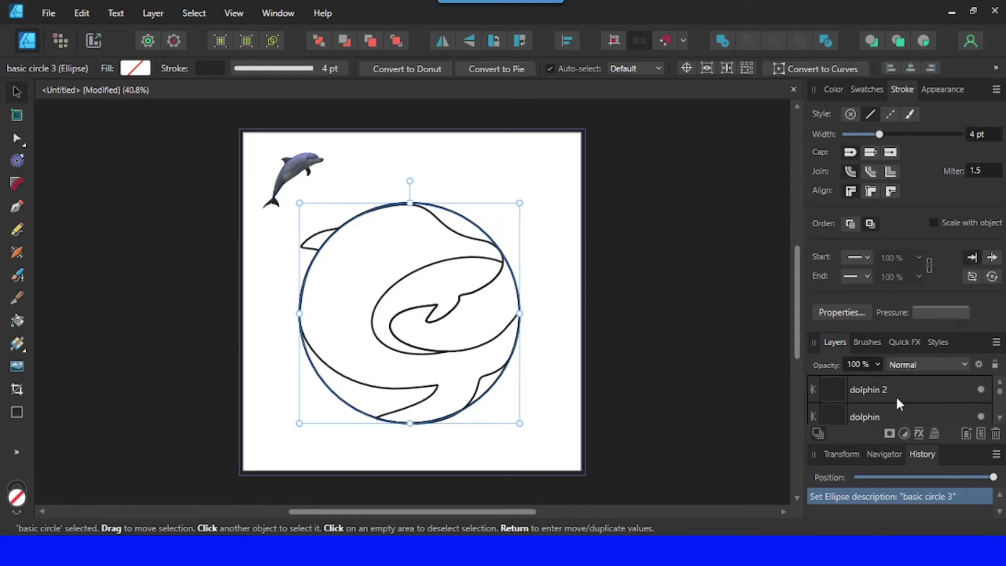
scroll(891, 396, "down", 2)
scroll(902, 413, "down", 1)
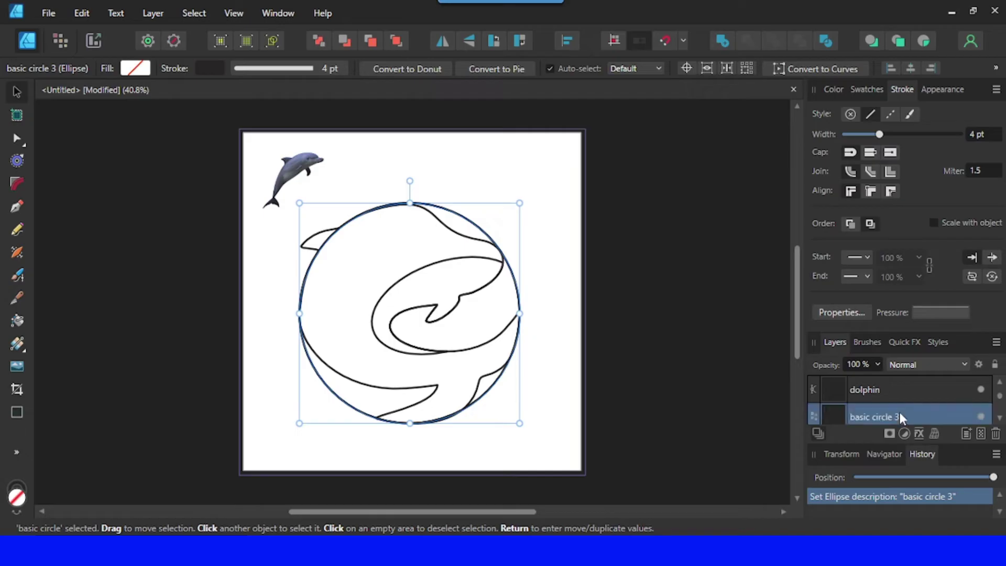
left_click(899, 394)
right_click(898, 391)
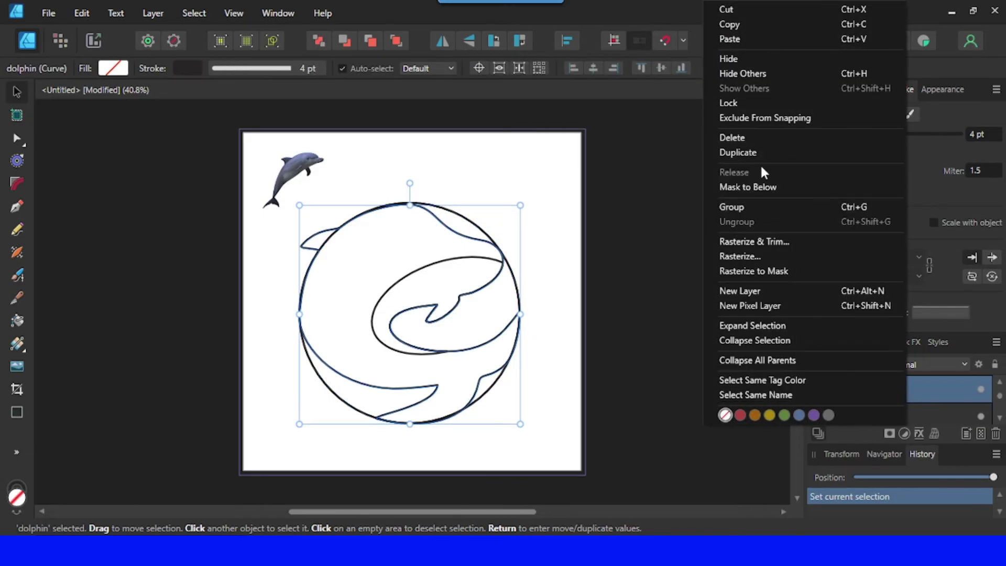
left_click(760, 153)
double_click(896, 389)
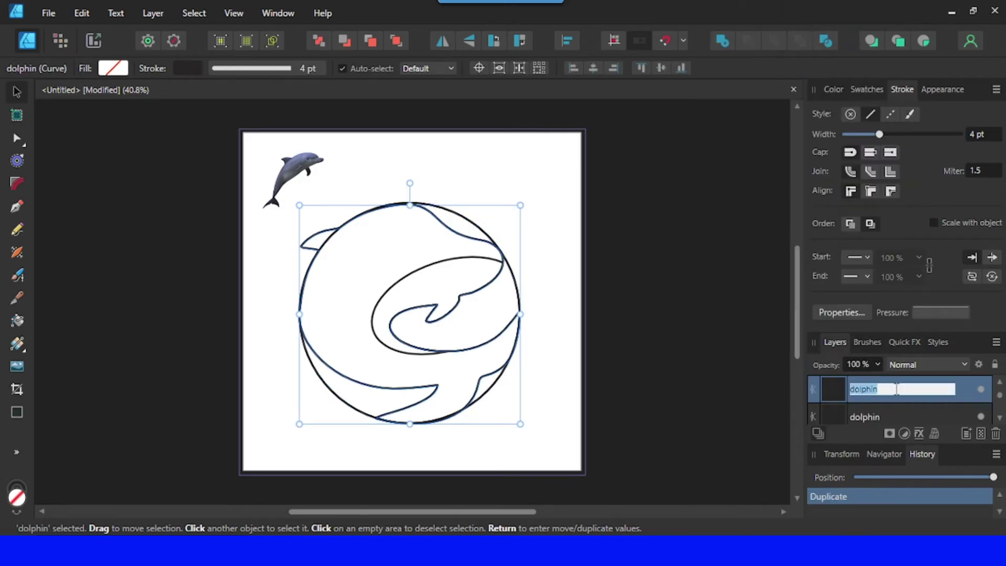
left_click(896, 389)
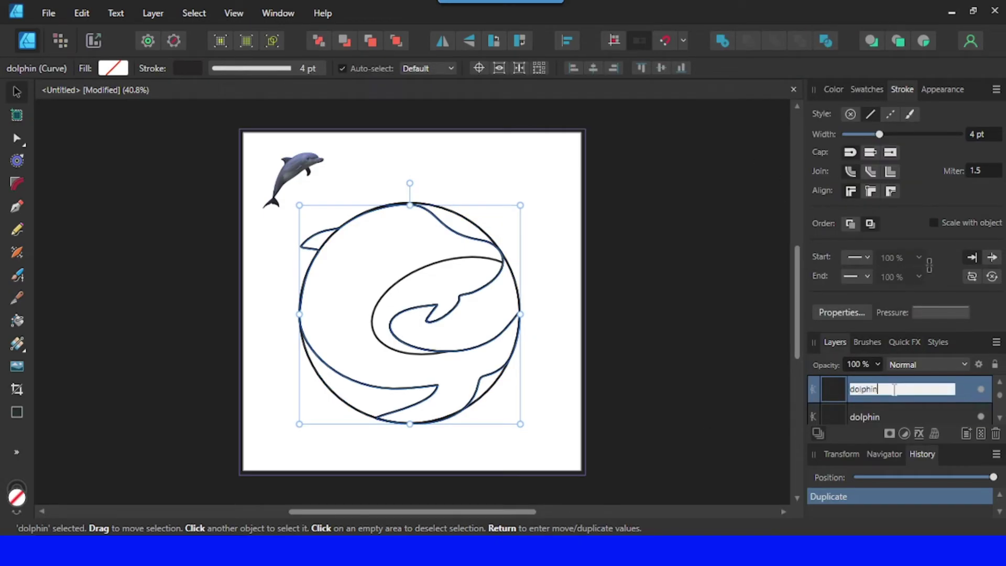
type("3")
left_click(907, 412)
Step: Move basic circle 3 directly above dolphin 3 in the layer order
left_click(901, 395)
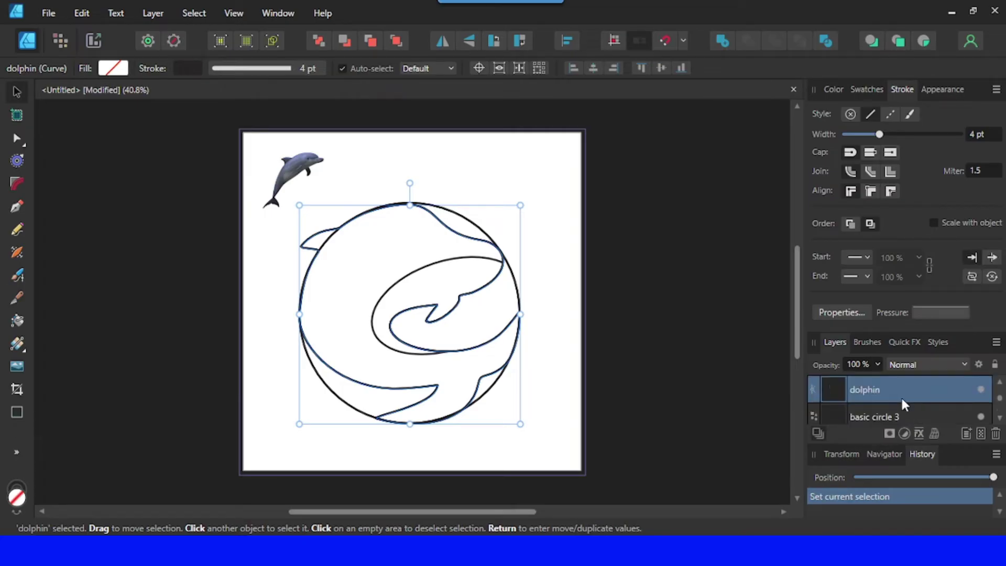
left_click(904, 410)
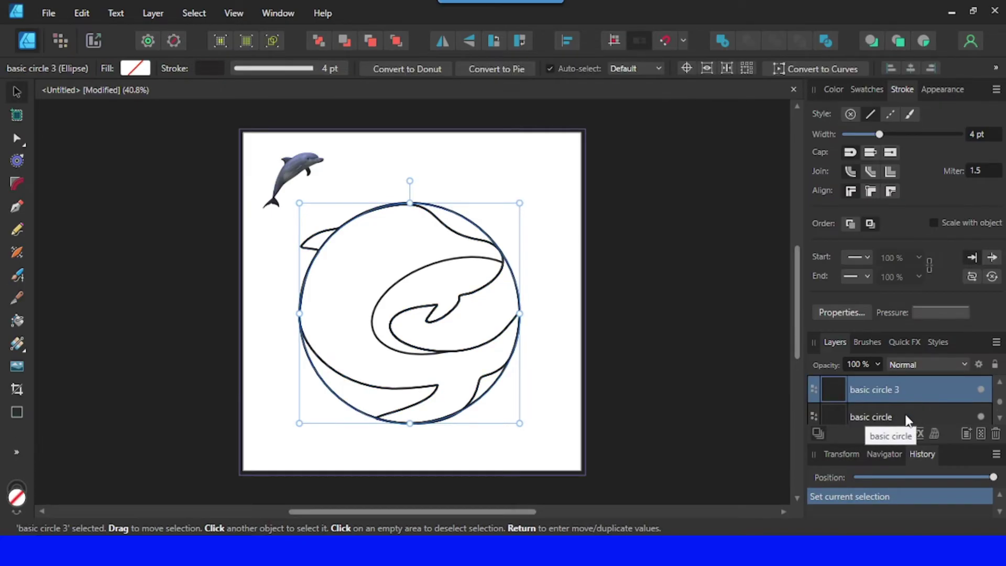
mouse_move(898, 392)
left_mouse_down()
mouse_move(898, 373)
mouse_move(897, 400)
left_mouse_up()
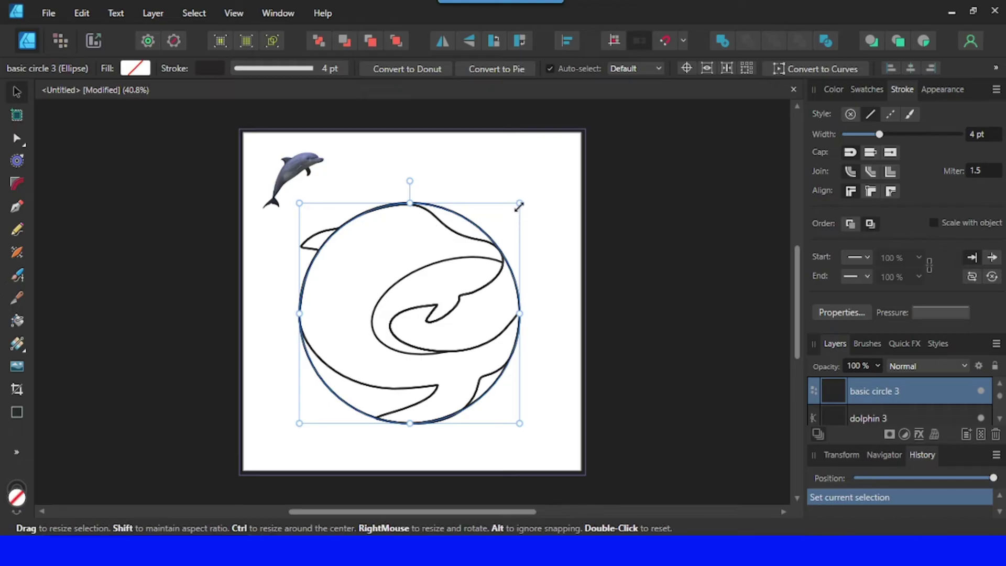
Step: Shrink basic circle 3 into a flat ellipse, tilt it down to the right, and place it over the dolphin's tail at the lower left
left_click_drag(519, 203, 486, 321)
left_click_drag(456, 374, 424, 373)
left_click_drag(361, 300, 387, 292)
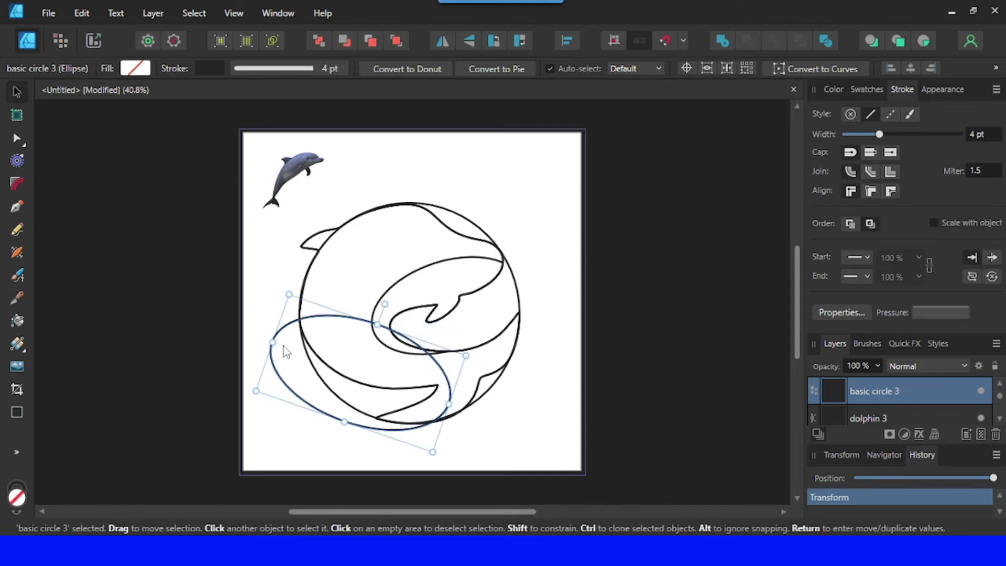
left_click_drag(274, 342, 291, 348)
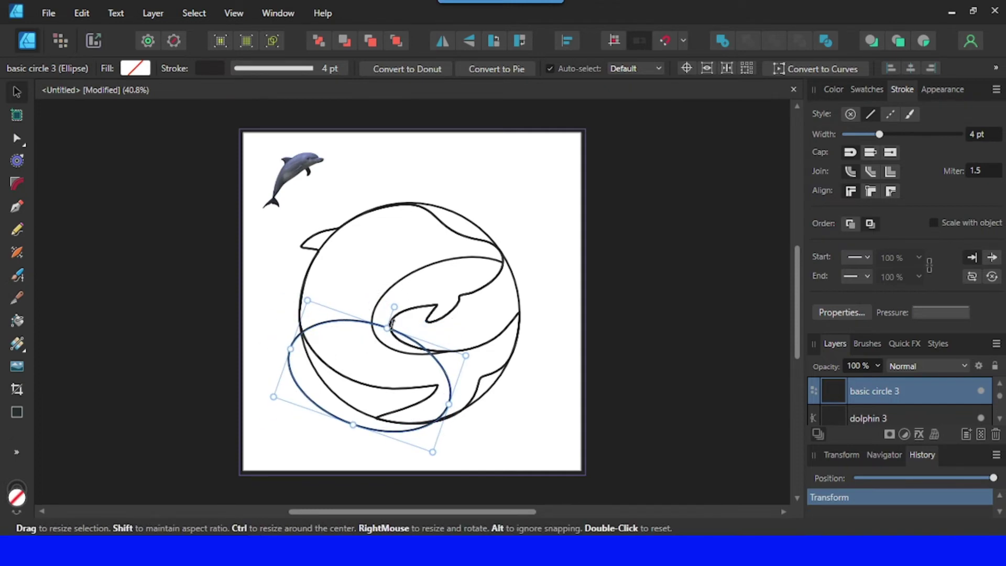
mouse_move(388, 325)
left_mouse_down()
mouse_move(383, 350)
mouse_move(376, 326)
left_mouse_up()
left_click_drag(381, 363, 379, 356)
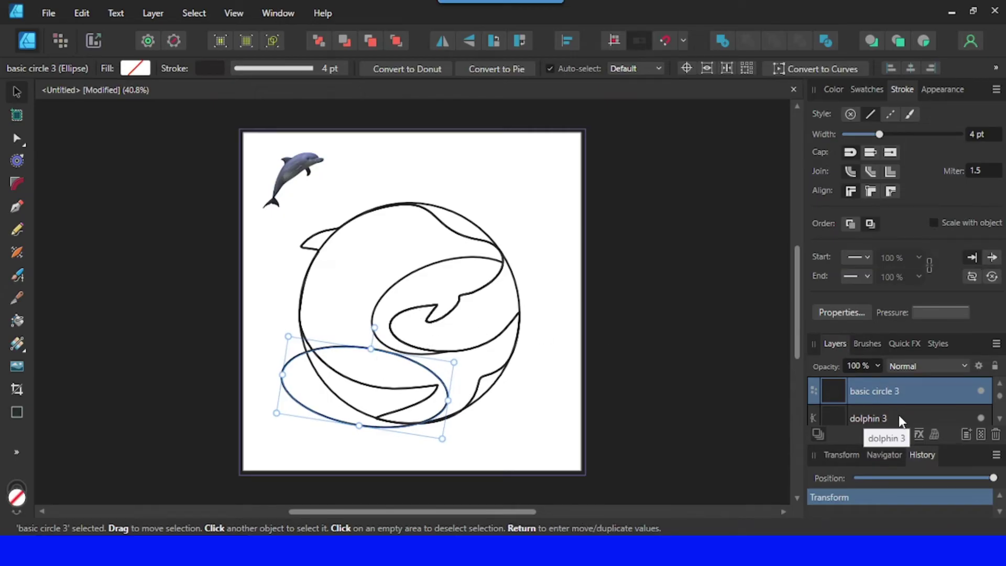
Step: Intersect basic circle 3 with dolphin 3 so that only the overlapping tail shape is kept
scroll(899, 415, "down", 1)
left_click(905, 392, "ctrl")
scroll(904, 398, "up", 2)
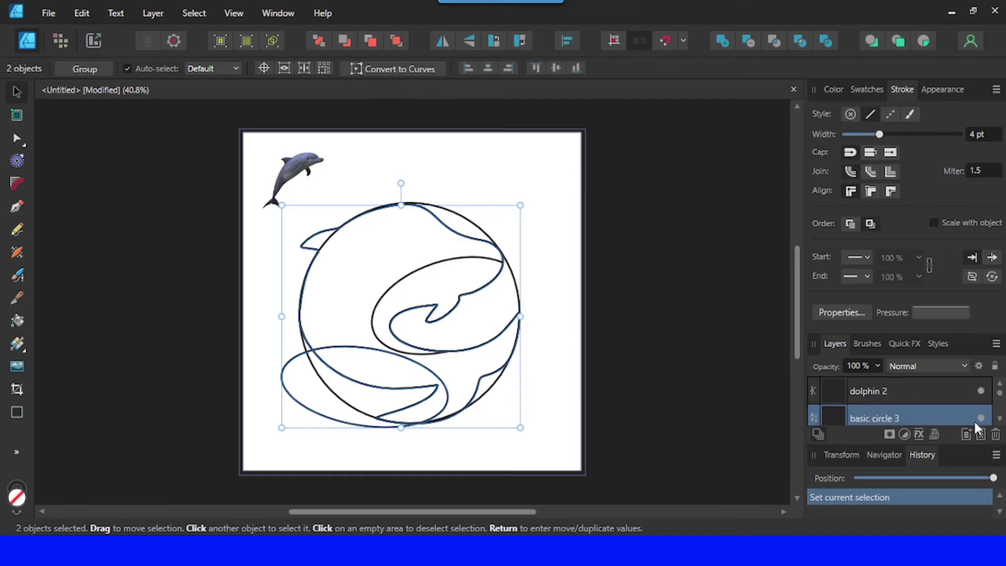
left_click(999, 419)
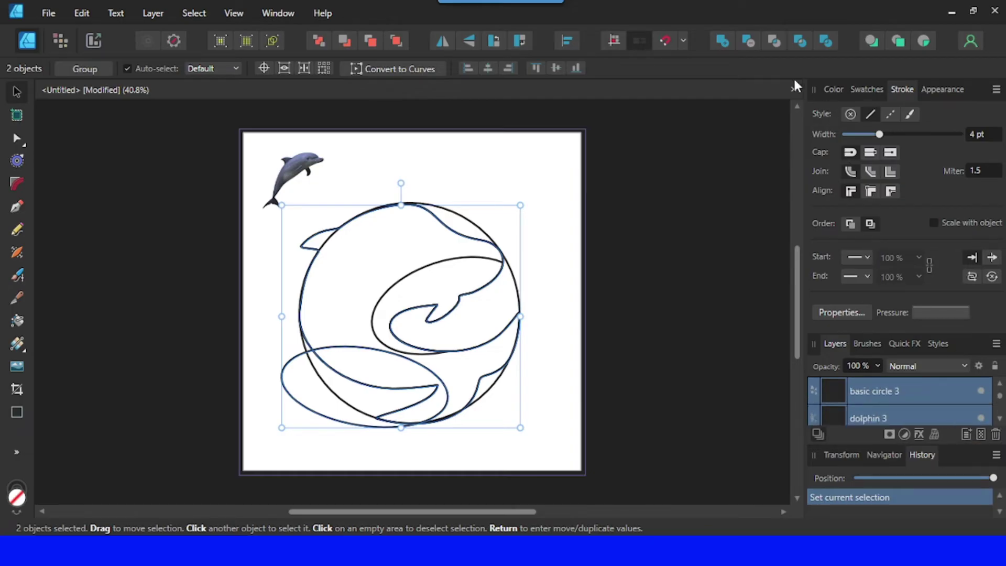
left_click(775, 41)
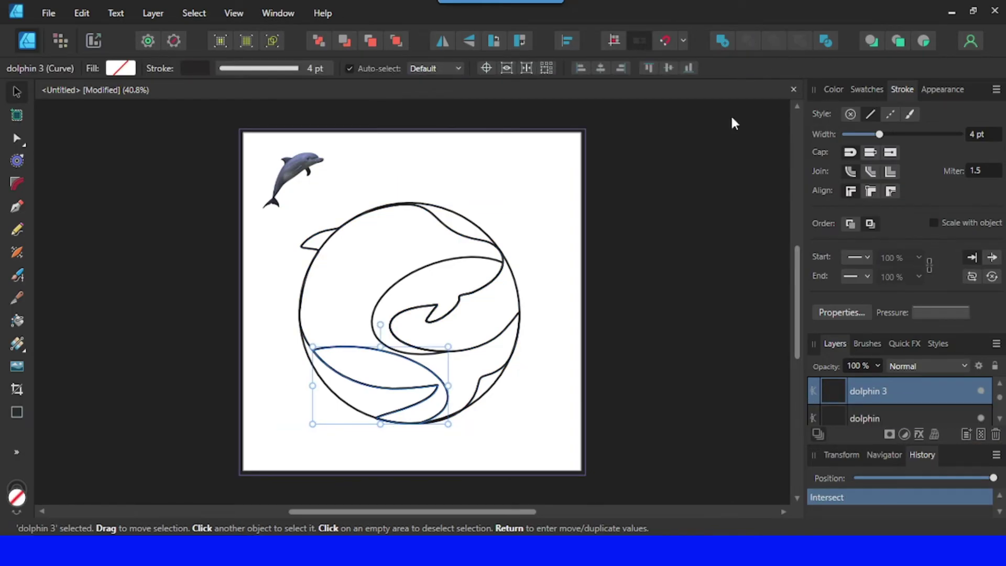
left_click_drag(435, 373, 443, 333)
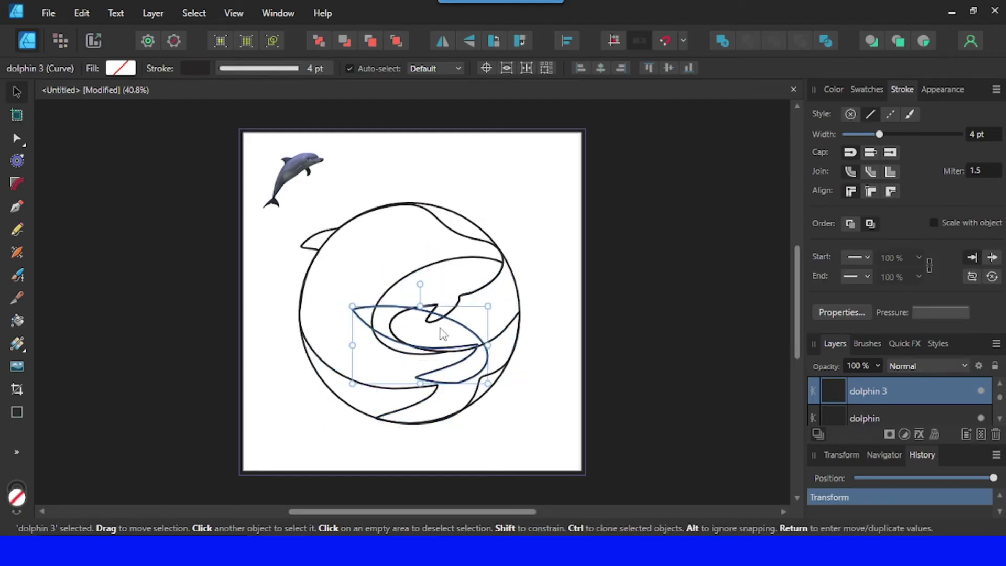
key("ctrl+z")
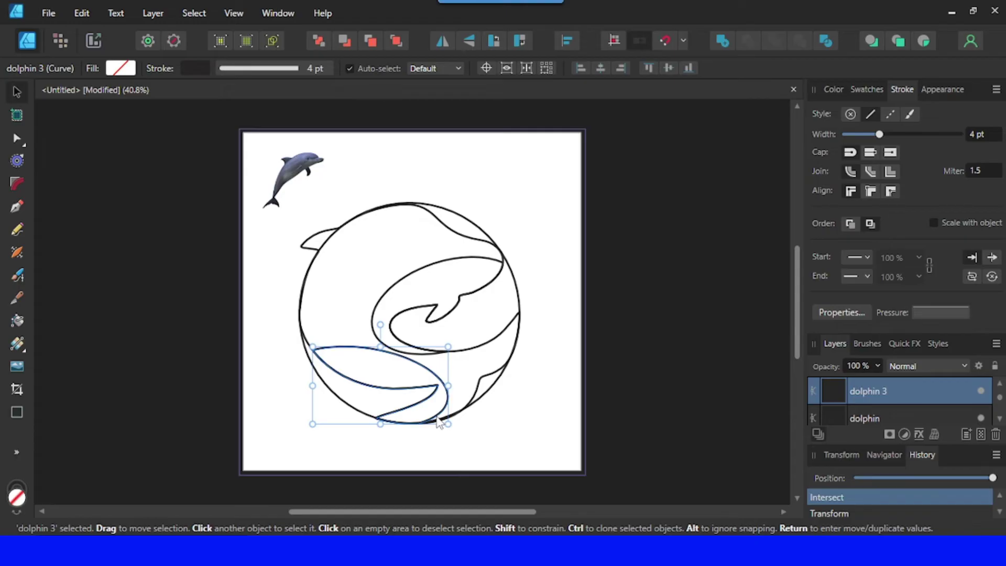
Step: Move dolphin 3's upper-left node up to the dorsal fin's base and bend its outer edge along the dolphin's left outline
scroll(439, 421, "up", 4)
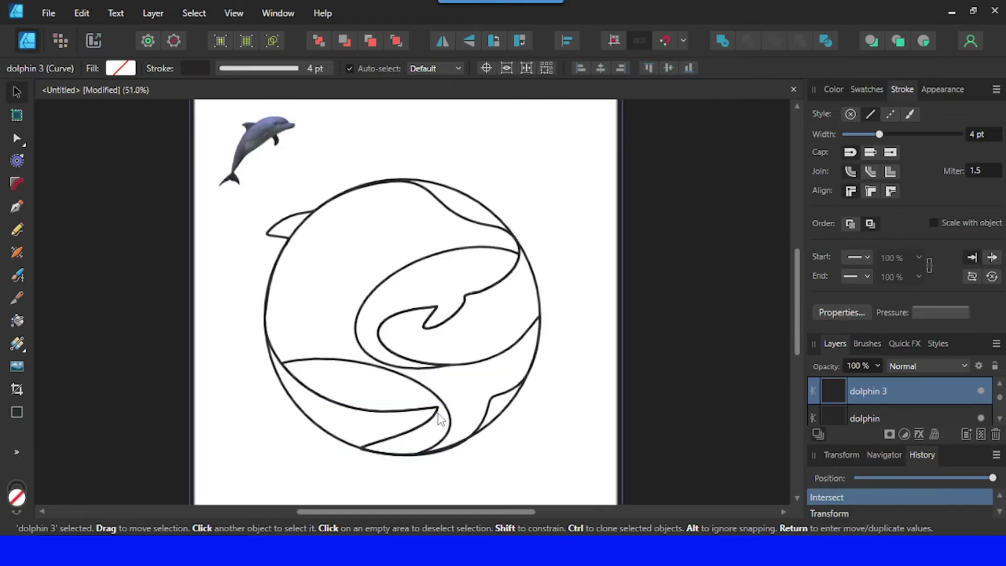
scroll(525, 412, "down", 1)
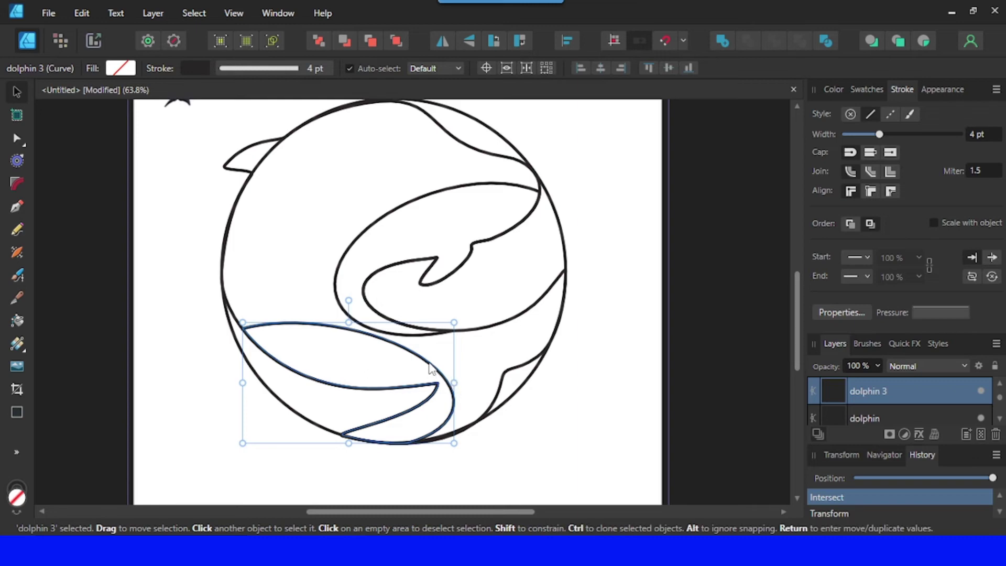
left_click(18, 139)
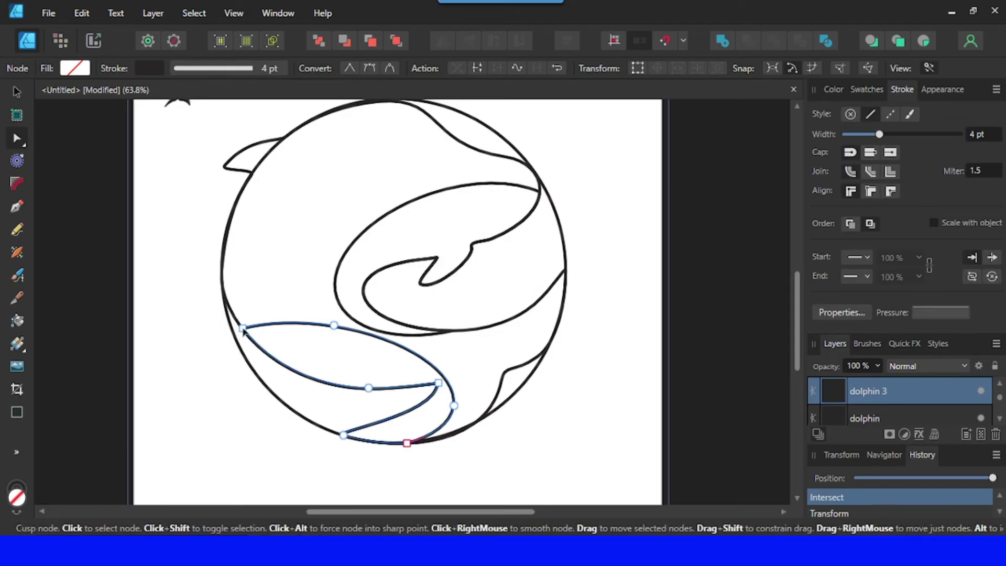
left_click_drag(242, 331, 254, 177)
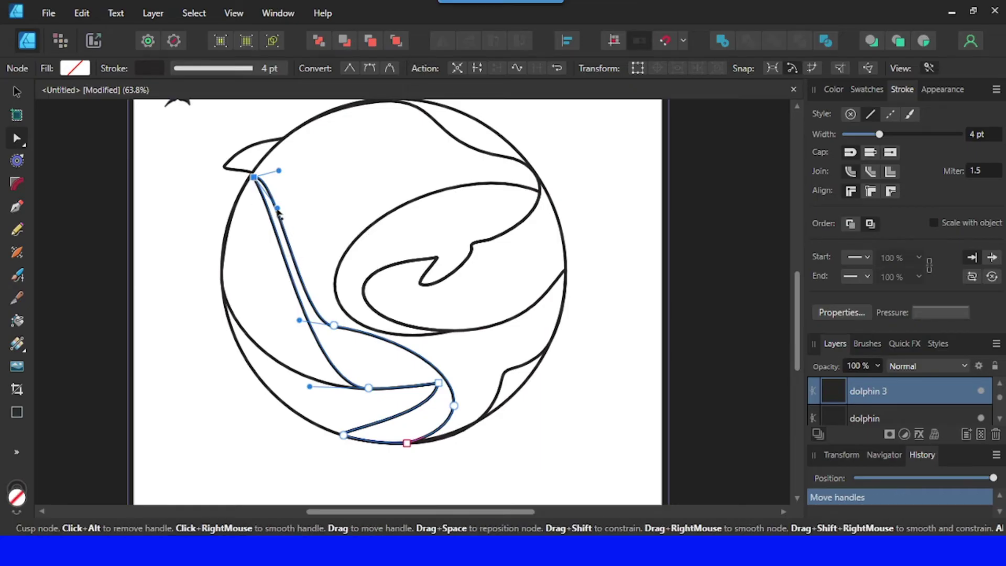
left_click_drag(278, 210, 161, 341)
left_click_drag(255, 179, 253, 177)
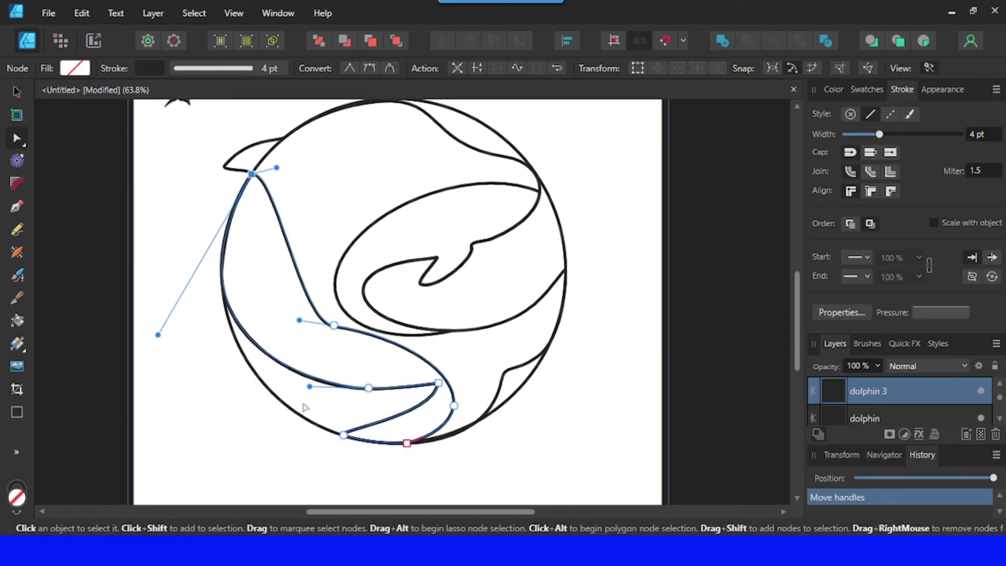
left_click_drag(308, 387, 308, 389)
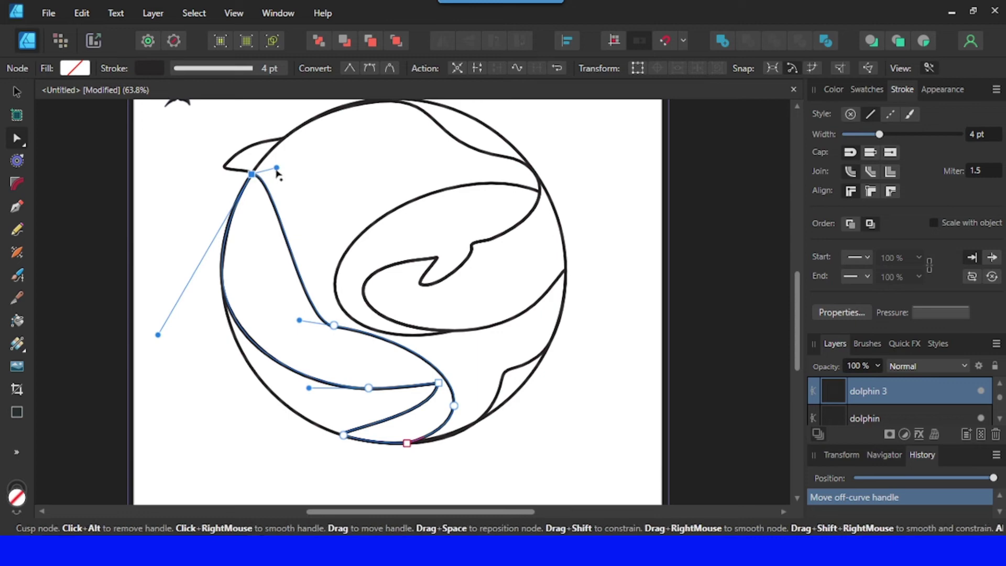
Step: Curve dolphin 3's inner edge parallel to the back, shifting its middle node right above the tail notch and rounding the bend beyond it
left_click_drag(277, 169, 250, 330)
left_click(338, 333)
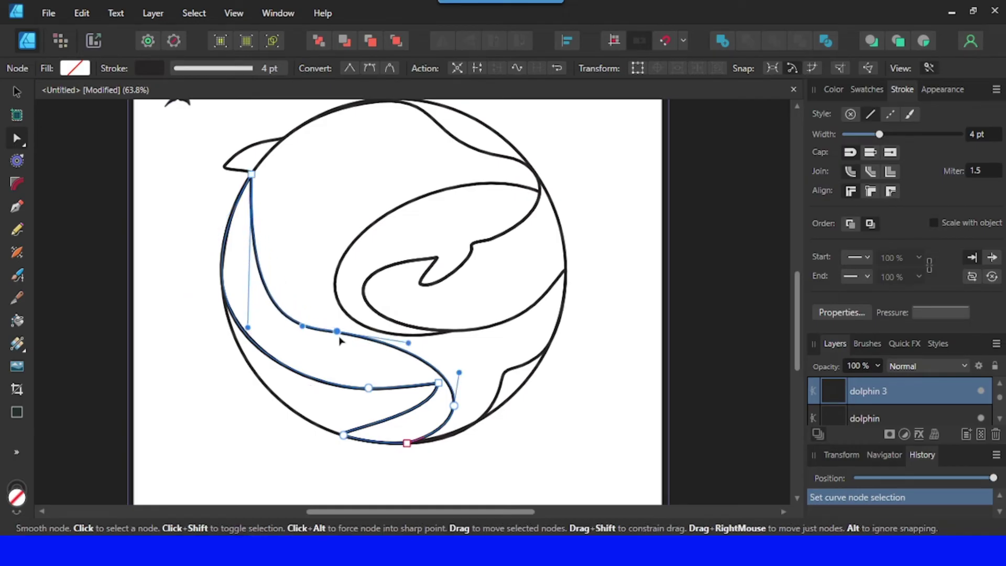
left_click_drag(340, 339, 306, 351)
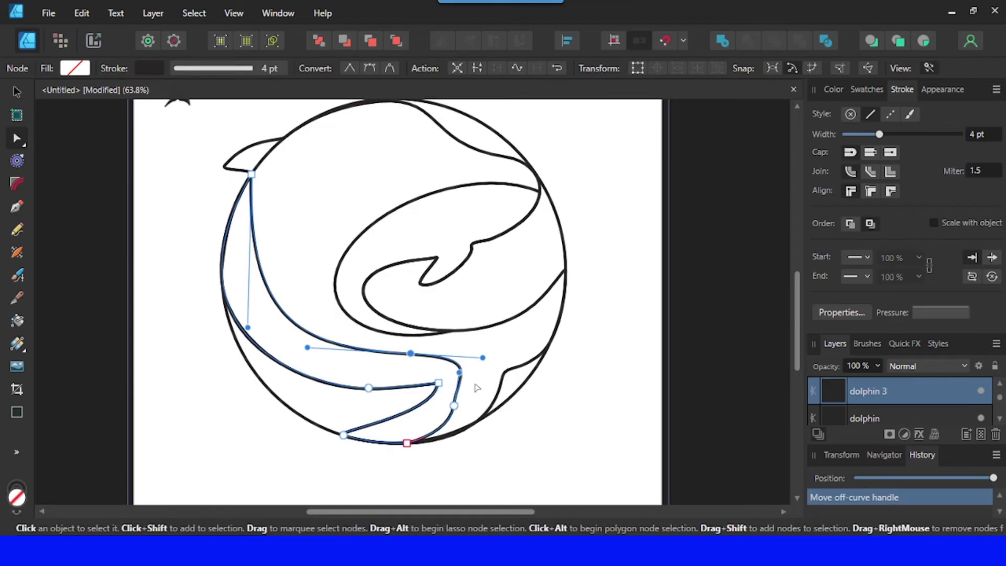
left_click_drag(460, 373, 486, 387)
Step: Move dolphin 3's bottom tail node up inside the tail fluke and widen the rounded bend beyond the tail notch
left_click(399, 443)
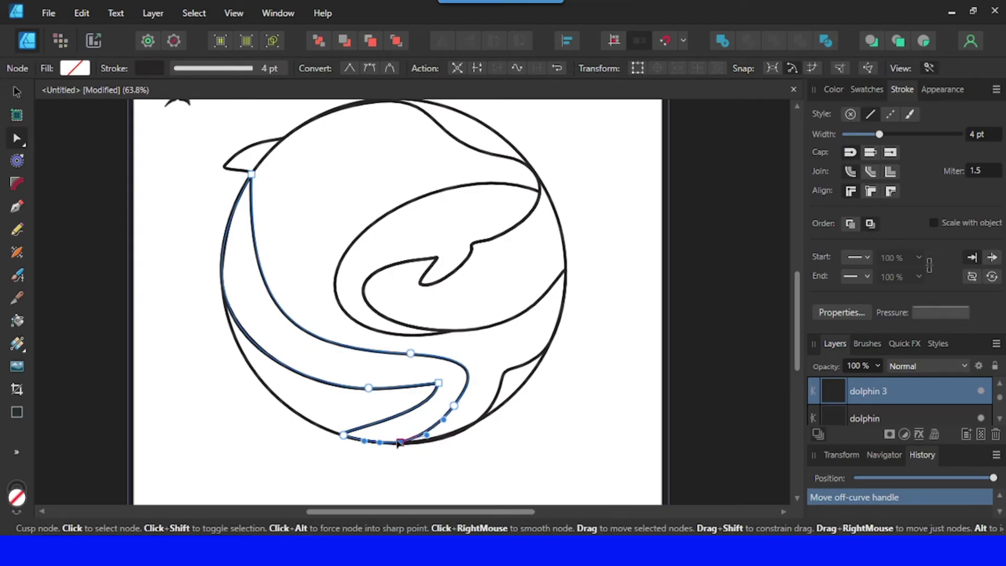
left_click_drag(399, 443, 399, 436)
left_click(454, 405)
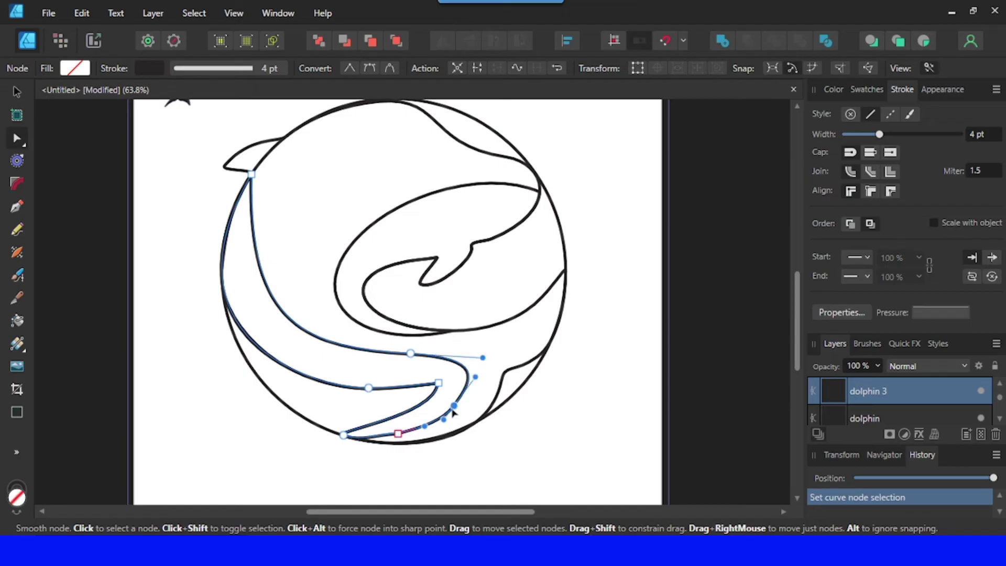
left_click_drag(476, 376, 486, 378)
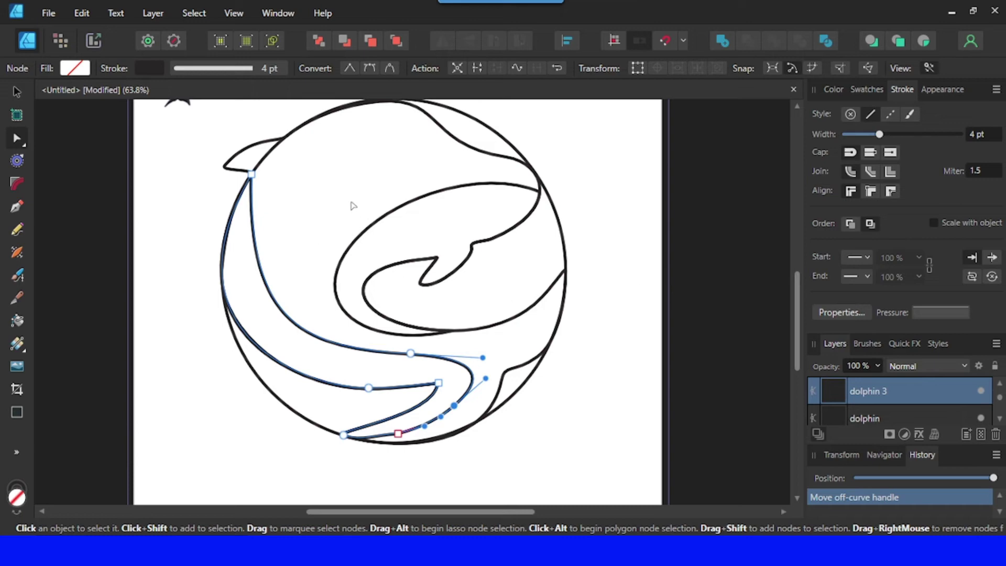
Step: Fine-tune the curve of dolphin 3's outer edge from the dorsal fin's base down along the left of the circle
left_click(252, 175)
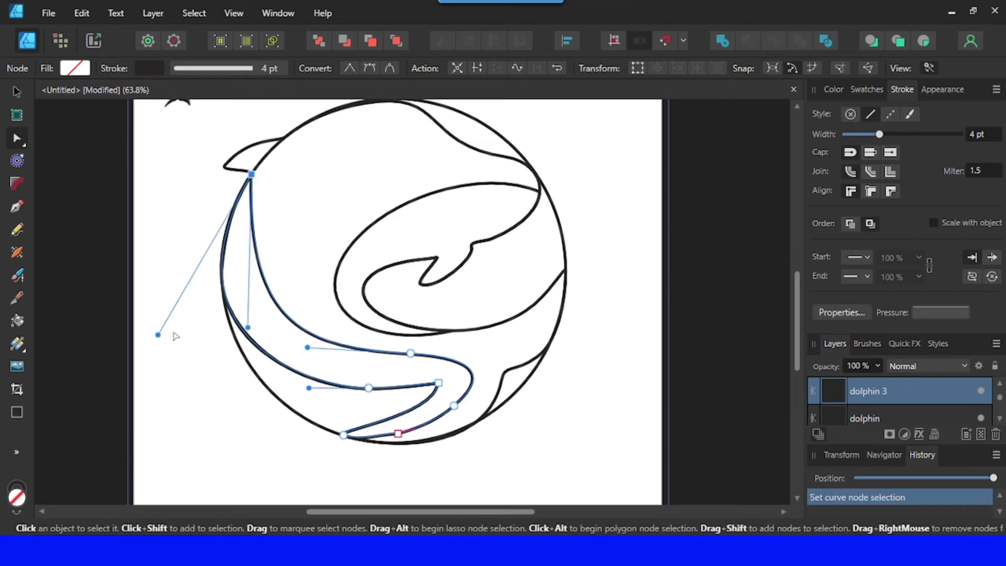
left_click_drag(157, 336, 162, 341)
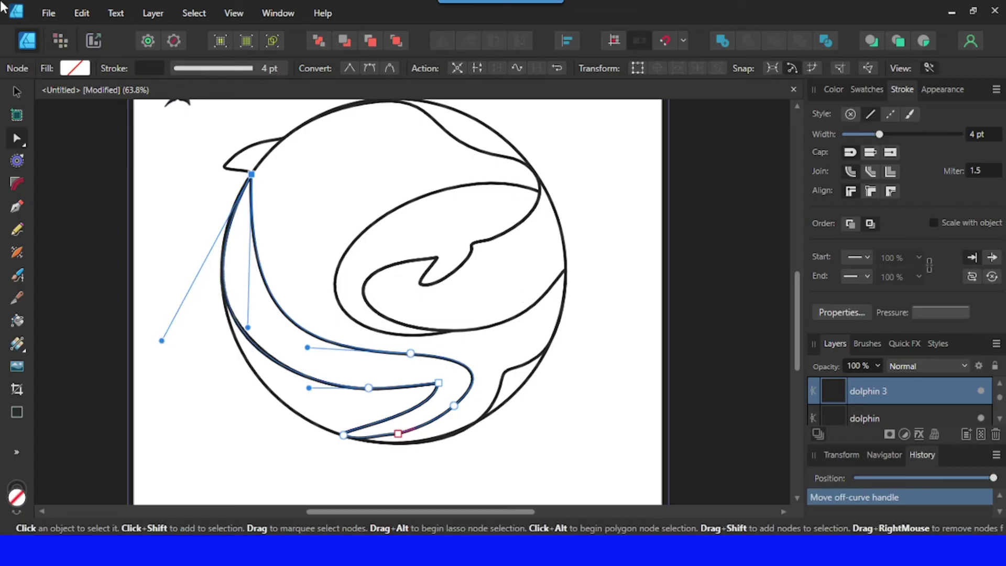
left_click(17, 92)
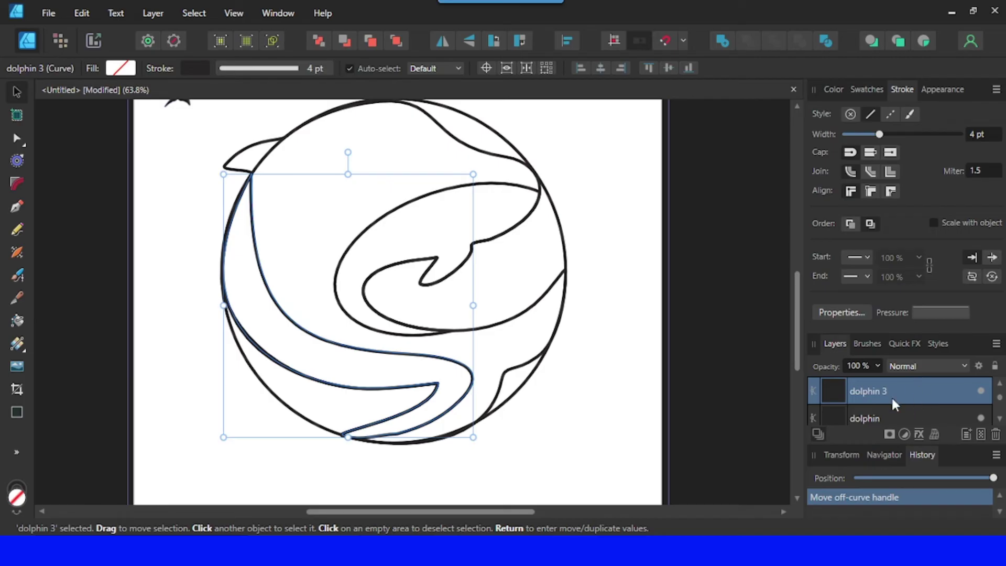
Step: Fill the belly shape dolphin 2 with bright green (30D14D)
scroll(891, 395, "up", 1)
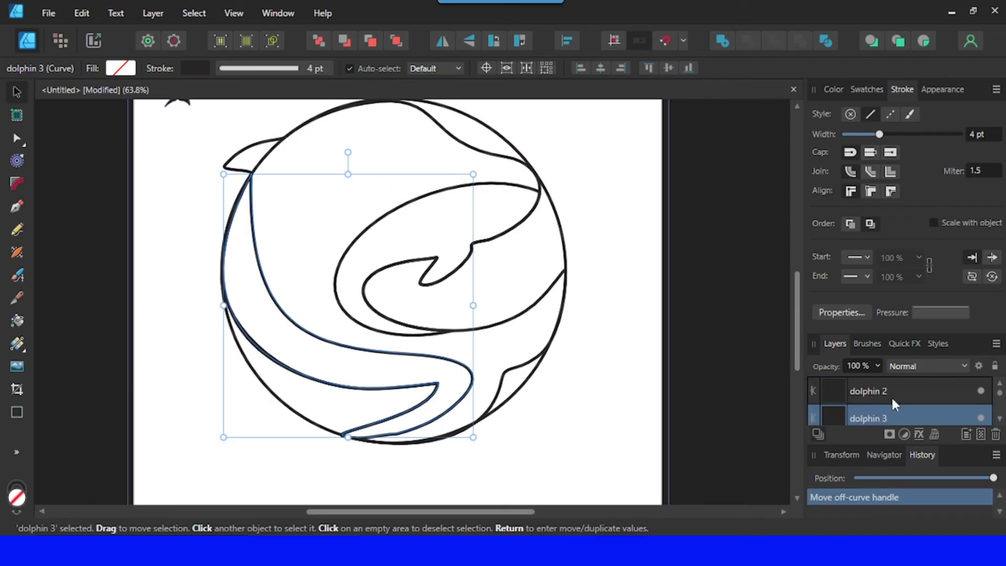
scroll(892, 395, "down", 2)
scroll(895, 414, "up", 2)
scroll(900, 401, "down", 2)
scroll(900, 401, "up", 1)
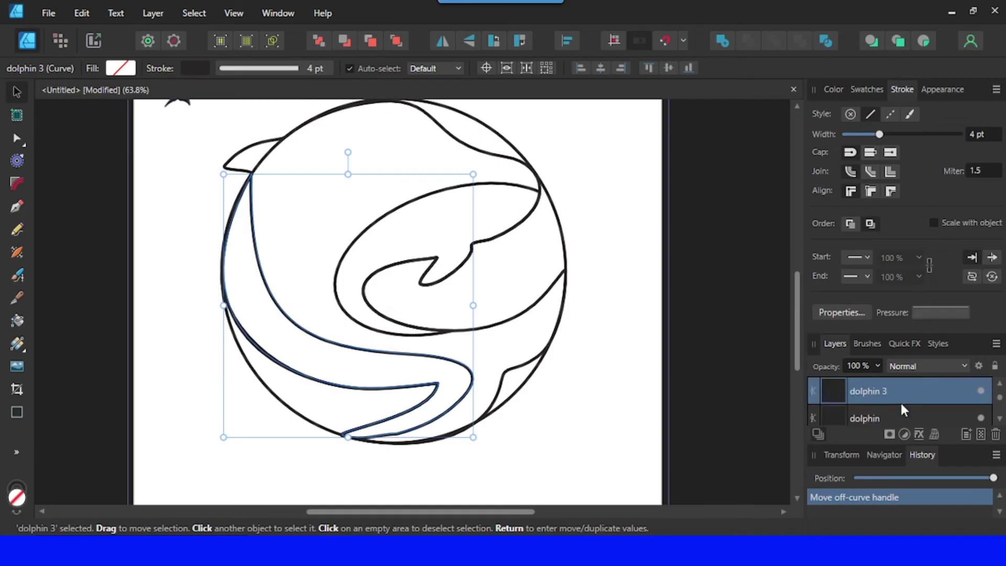
scroll(1002, 424, "down", 2)
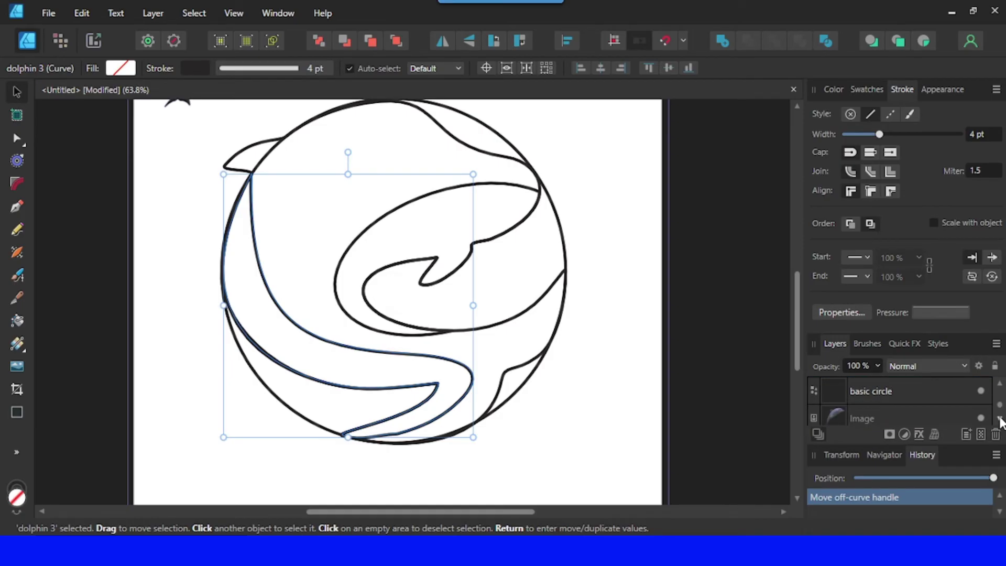
scroll(929, 417, "up", 2)
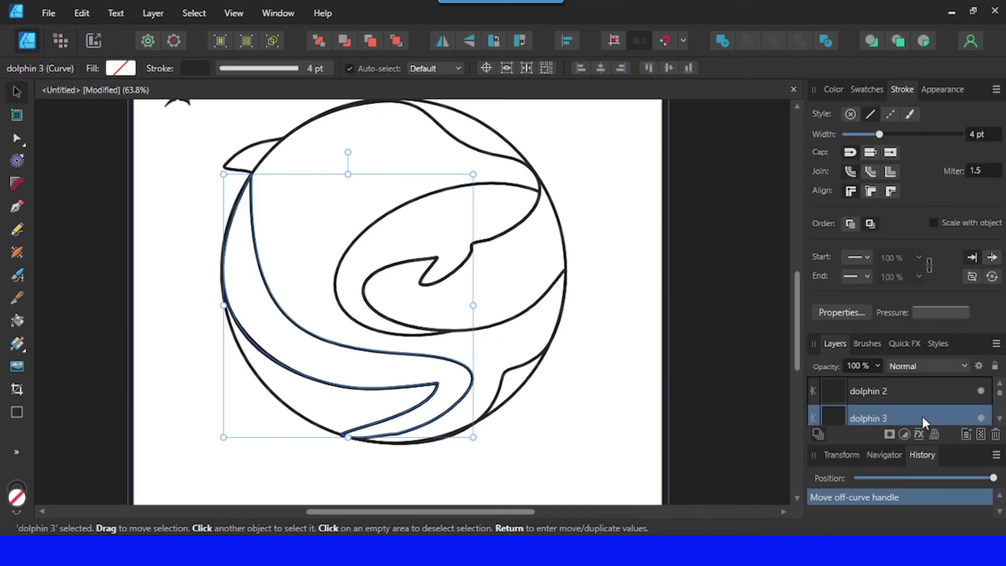
left_click(897, 391)
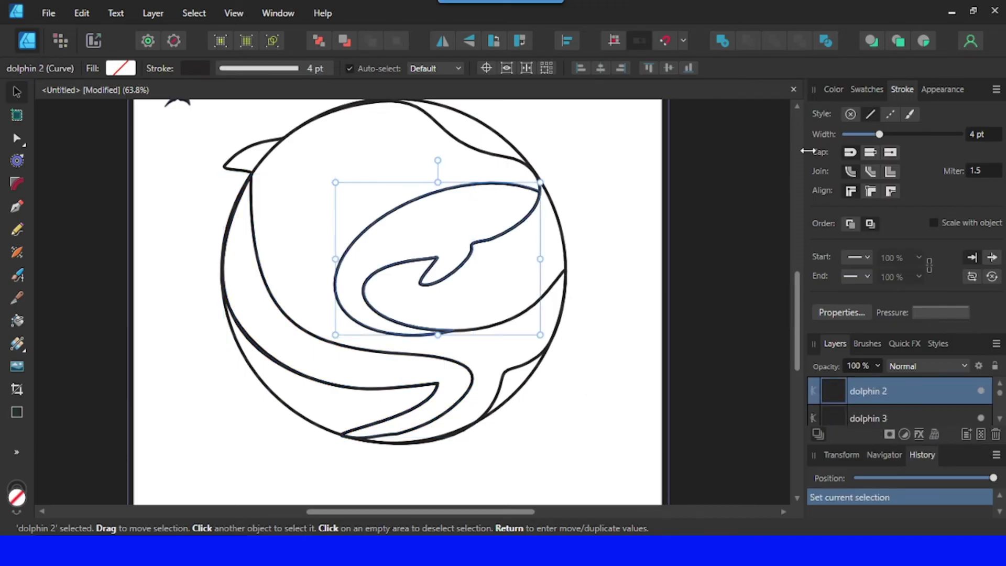
left_click(833, 89)
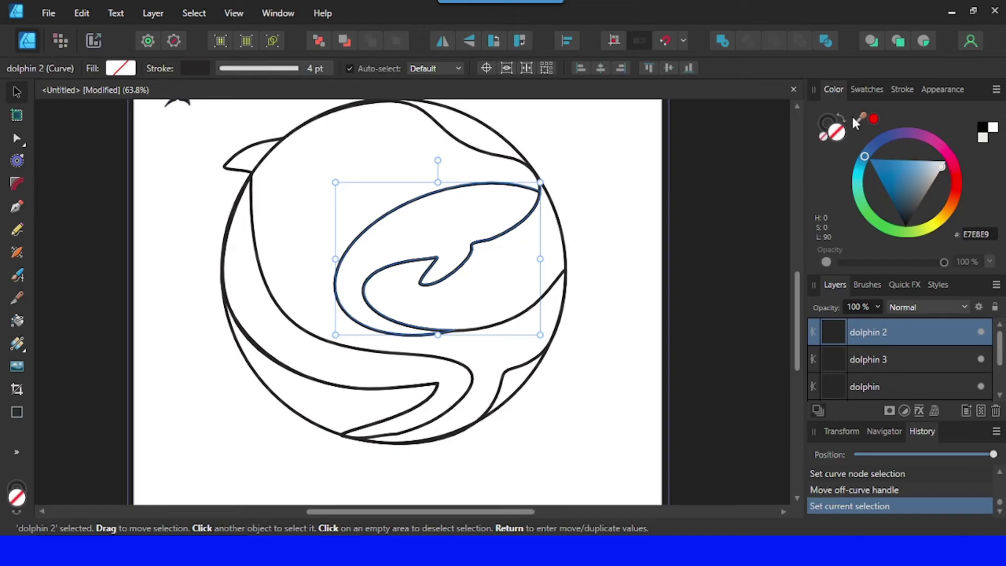
left_click(886, 173)
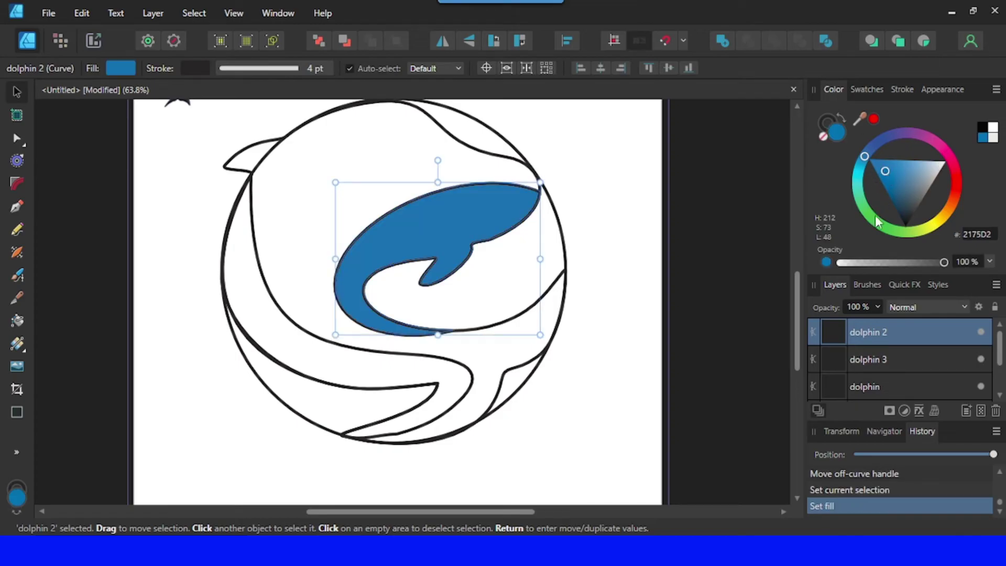
left_click(874, 219)
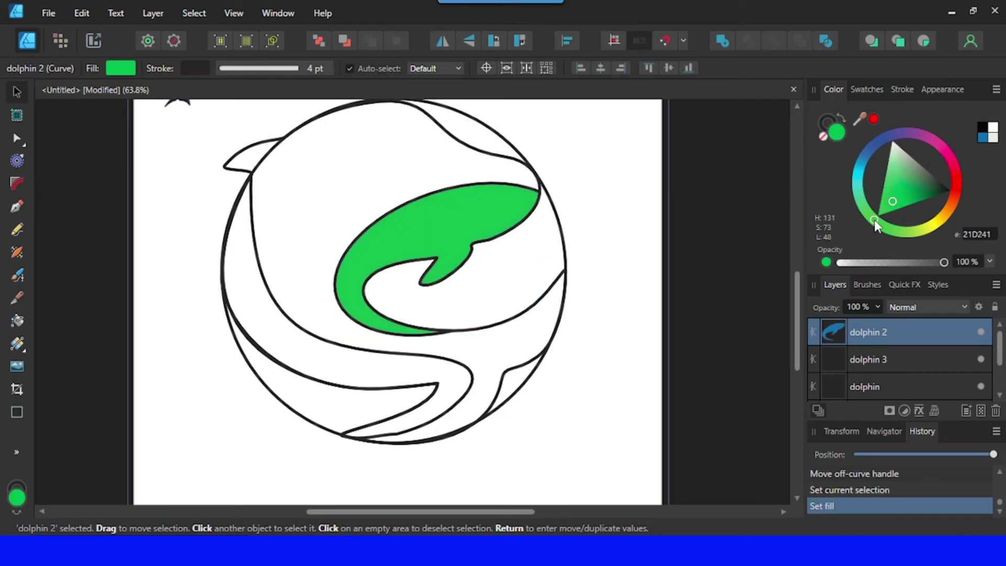
left_click(894, 196)
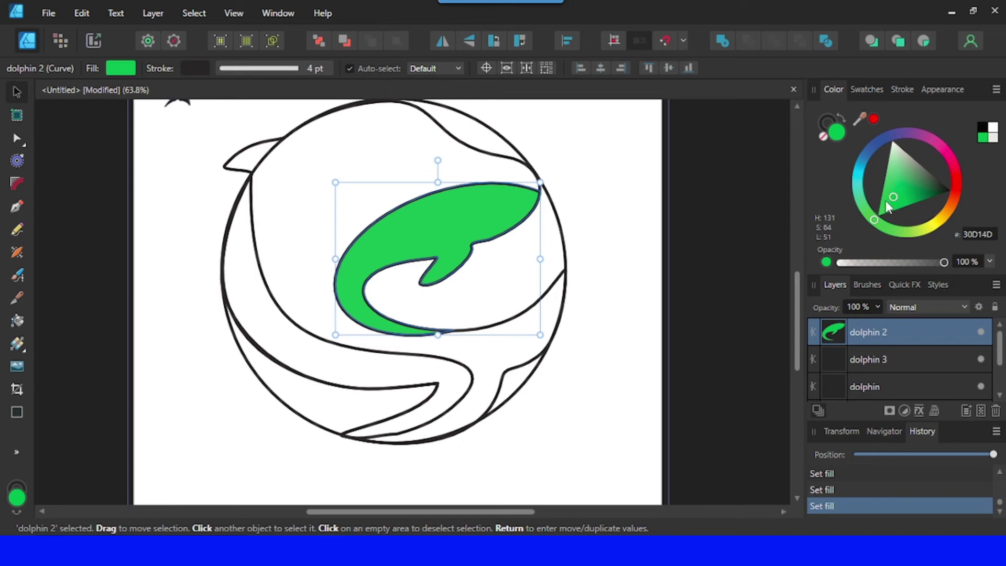
Step: Fill dolphin 3 with orange (D16D30) and the main dolphin shape with blue (3074D1)
left_click(899, 359)
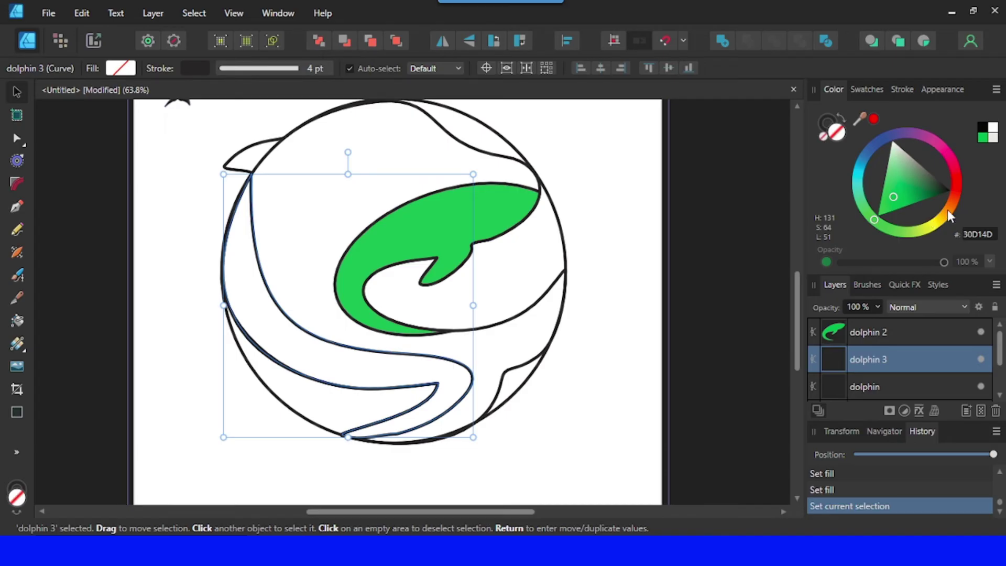
left_click_drag(948, 209, 953, 201)
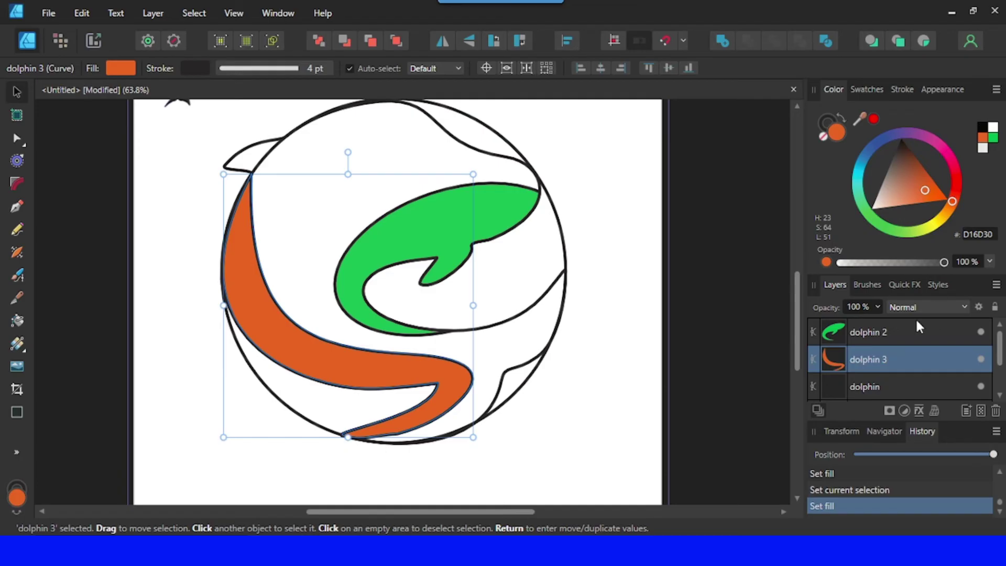
scroll(892, 357, "down", 2)
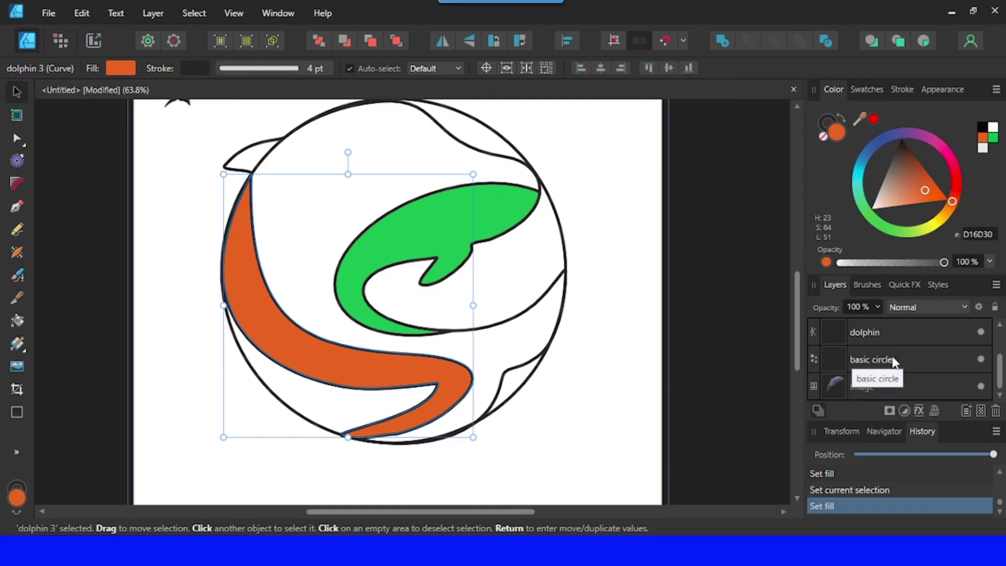
left_click(889, 330)
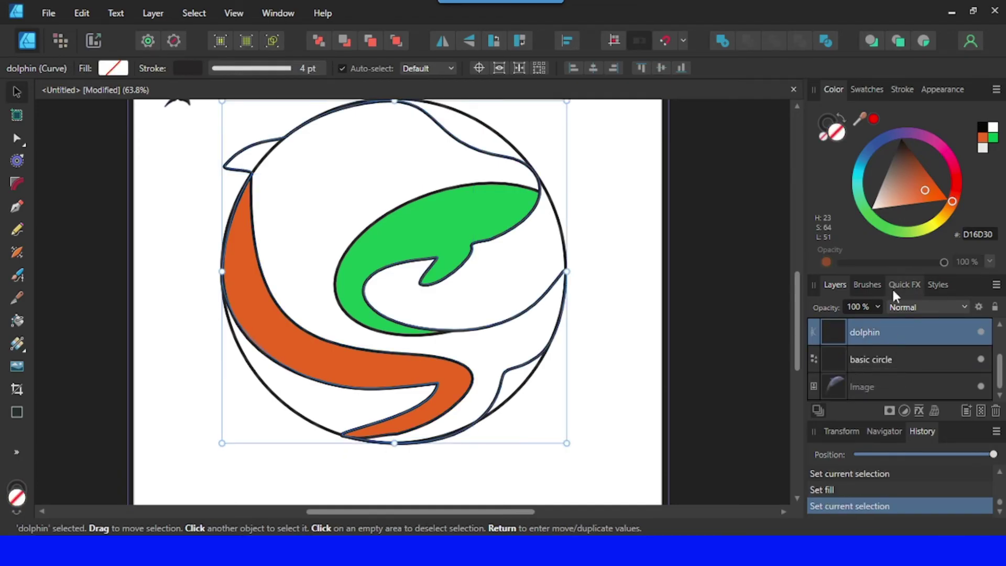
left_click(868, 155)
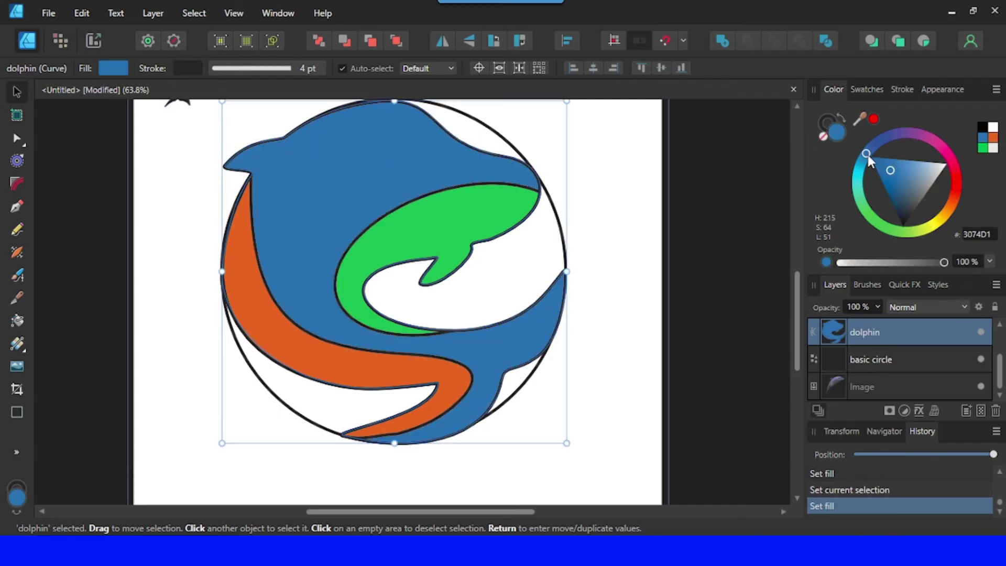
Step: Set the stroke width of the basic circle, dolphin, dolphin 3 and dolphin 2 to 0 pt
left_click(915, 357)
scroll(1001, 373, "up", 1)
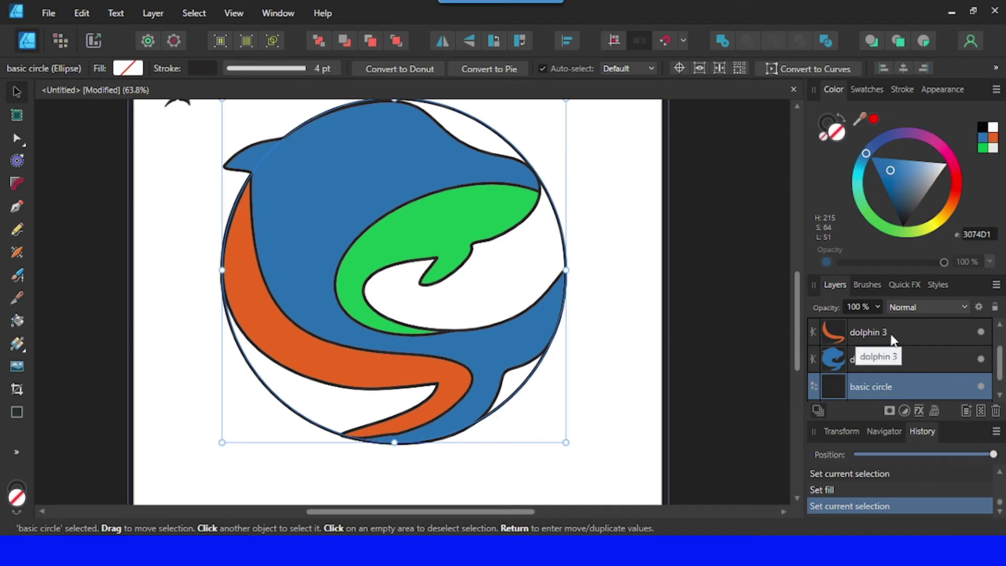
left_click(912, 336, "shift")
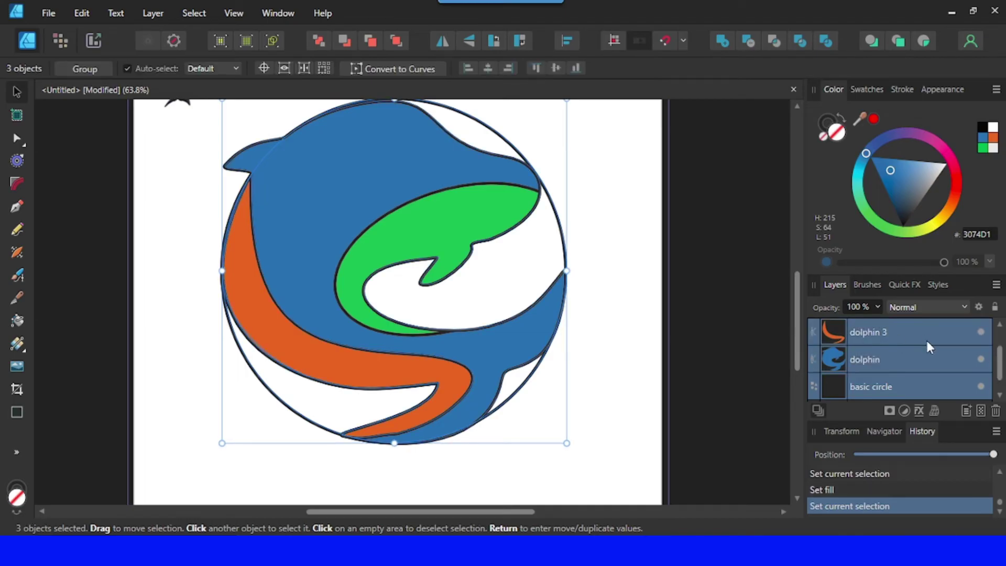
left_click(903, 90)
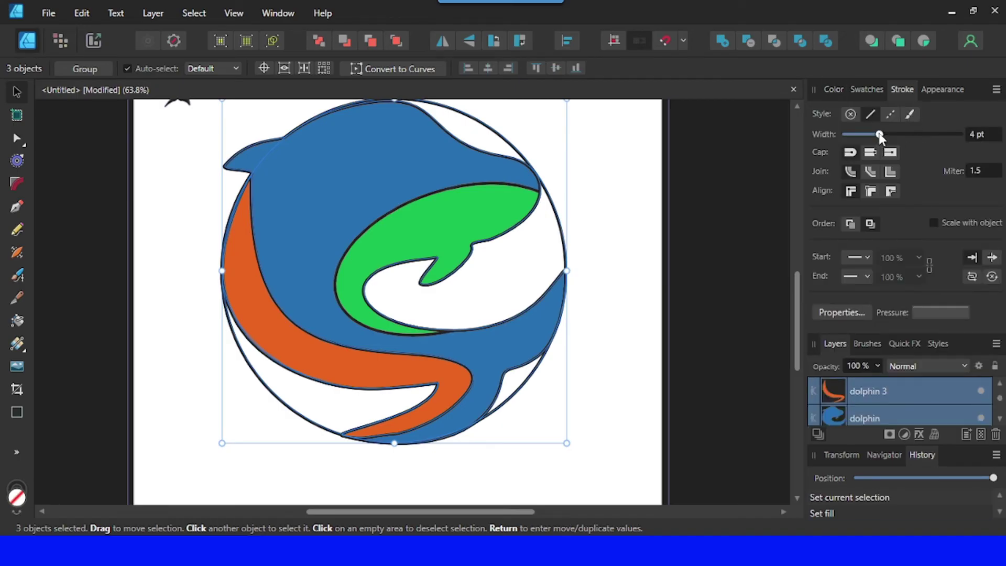
left_click_drag(876, 135, 837, 133)
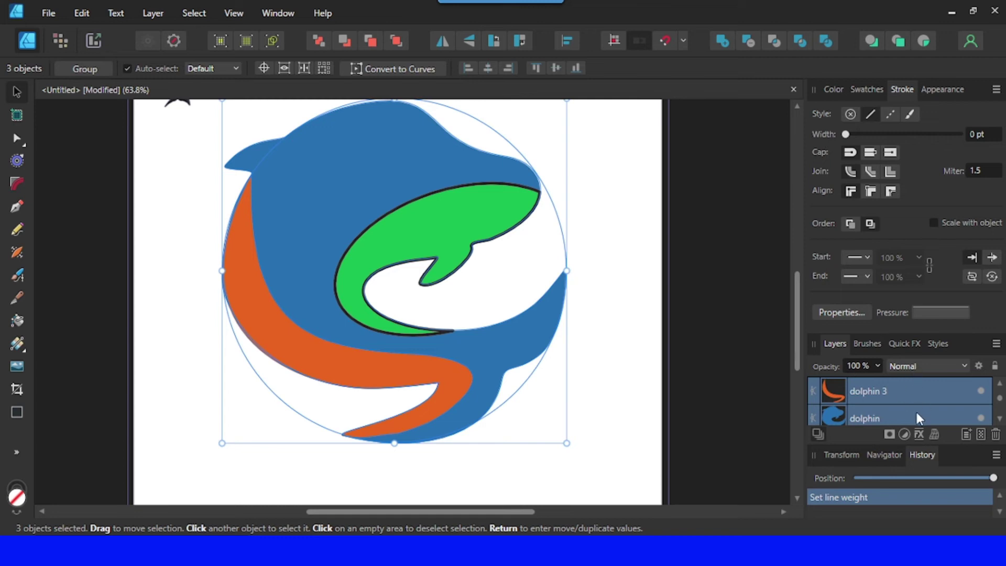
scroll(915, 414, "up", 1)
left_click(888, 392)
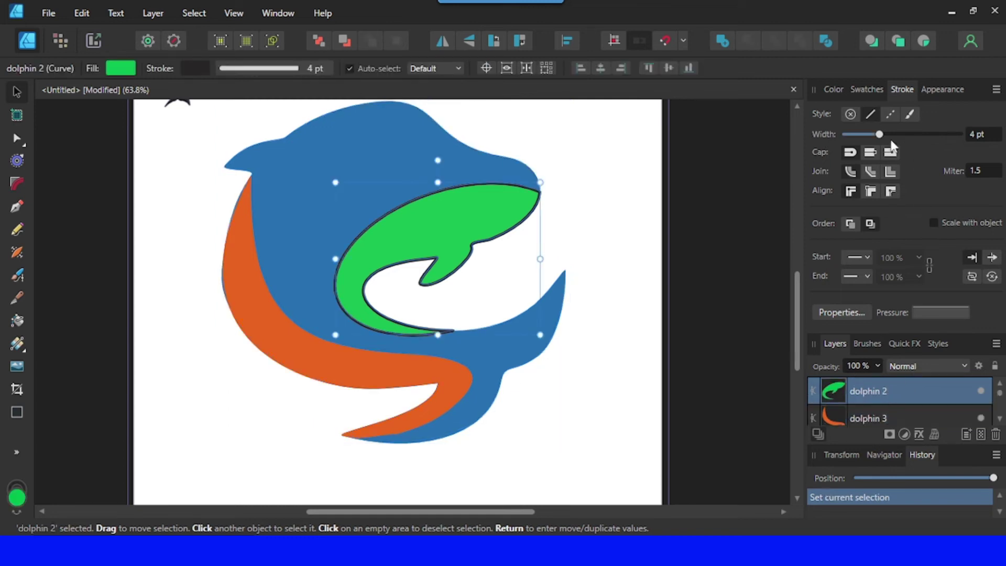
left_click_drag(880, 138, 831, 136)
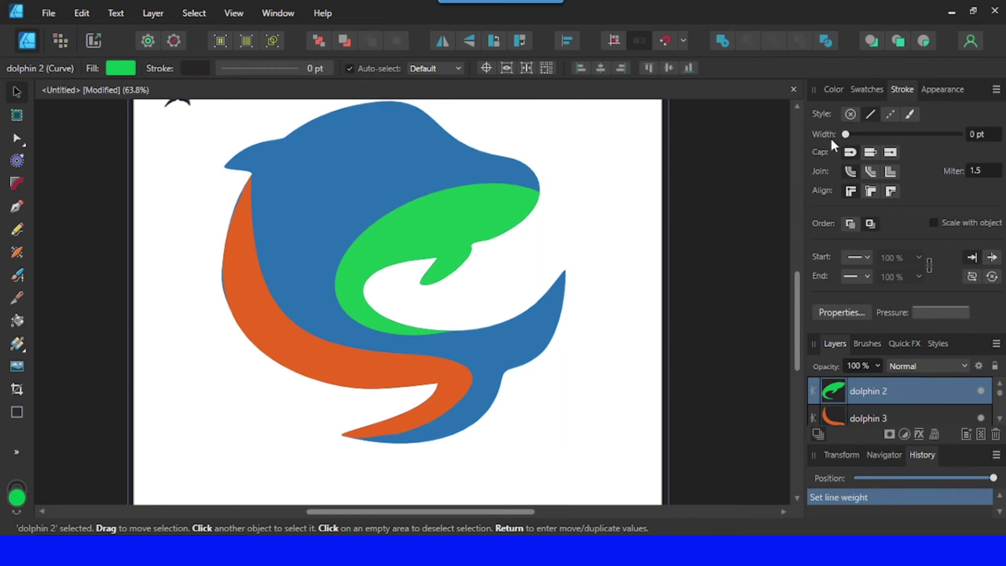
left_click(624, 395)
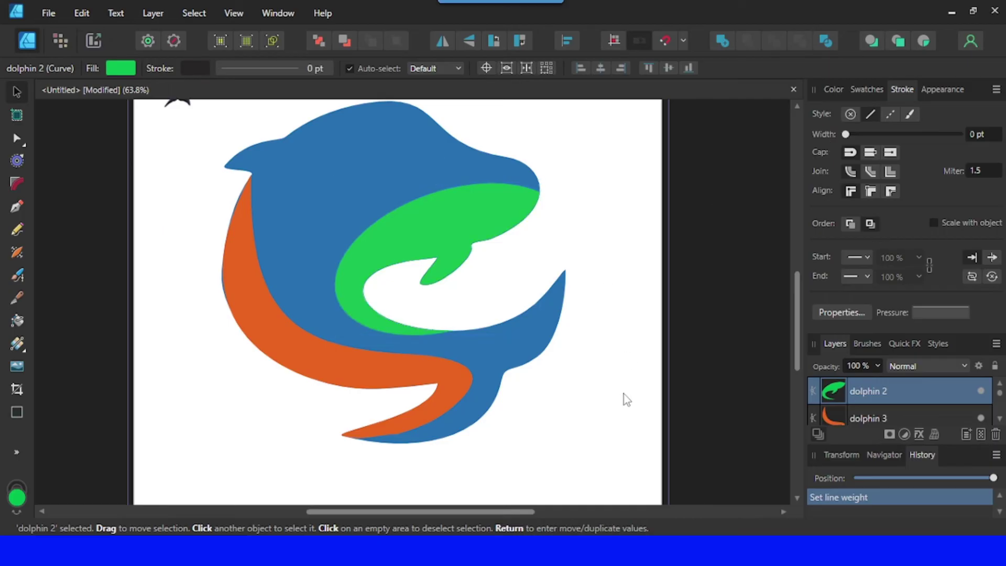
Step: Reshape dolphin 3's outer curve between the dorsal fin's base and the lower back so it covers the blue sliver along the body's left outline
left_click(236, 295)
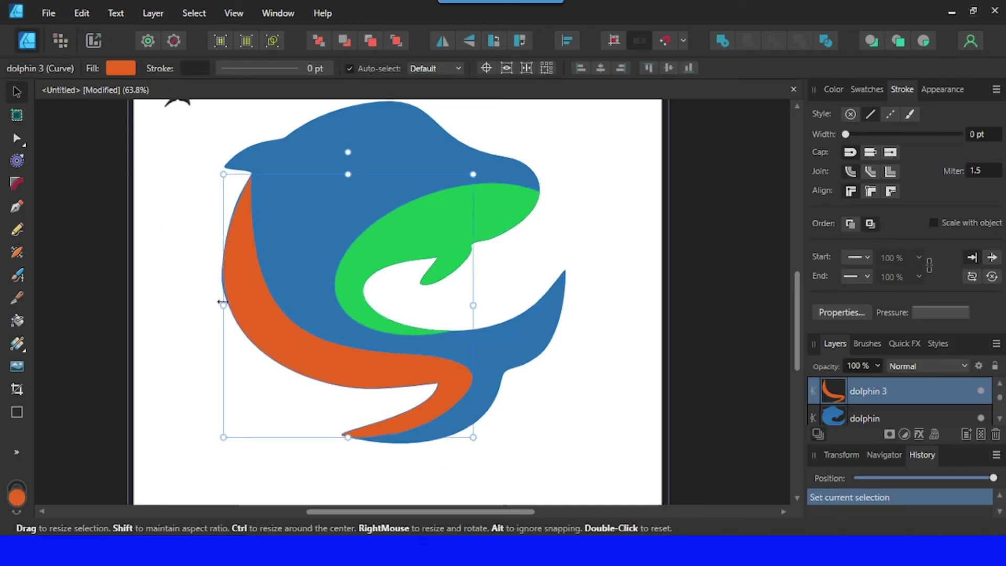
scroll(225, 301, "up", 4)
scroll(234, 294, "up", 1)
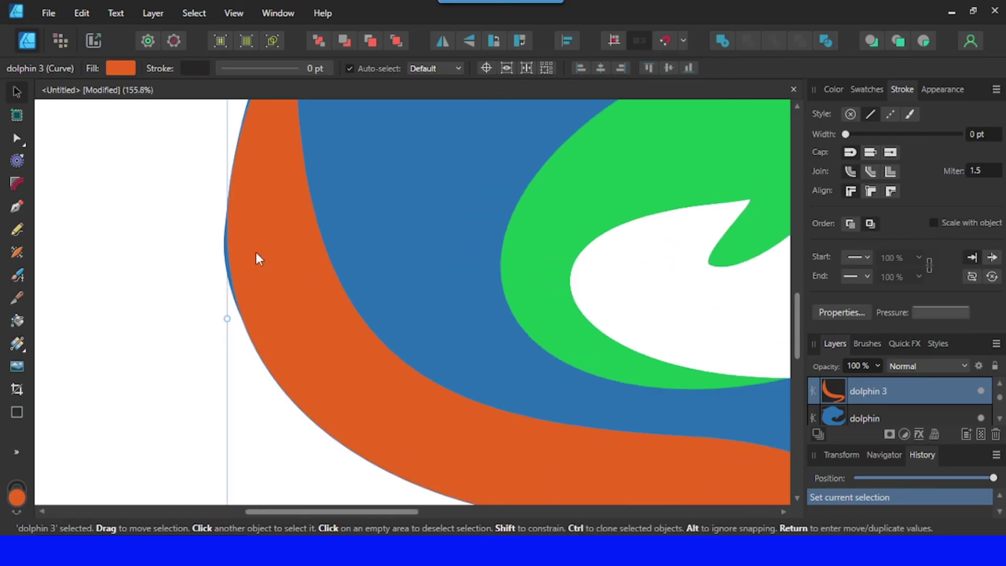
double_click(881, 393)
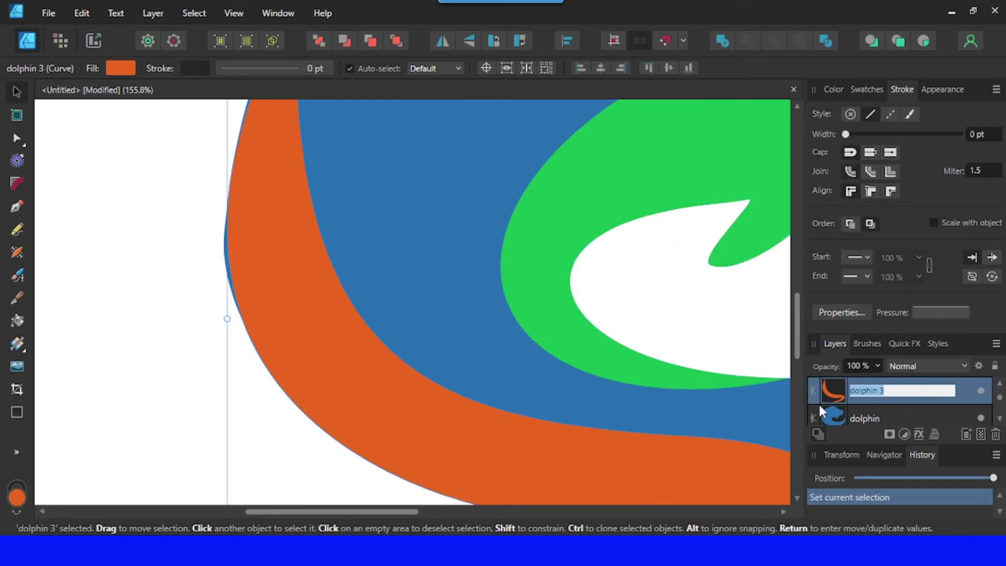
left_click(17, 139)
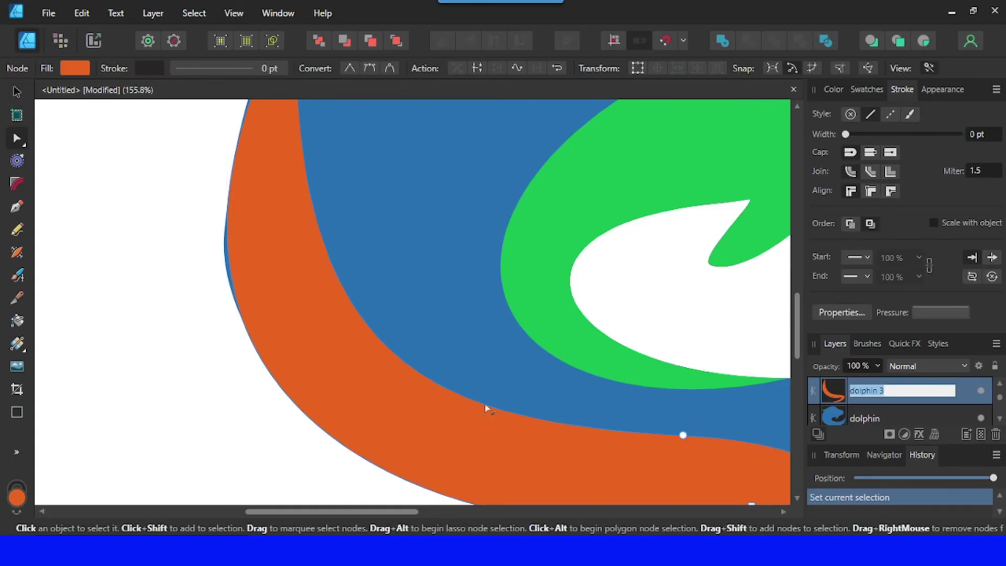
scroll(446, 383, "down", 1)
scroll(447, 383, "down", 1)
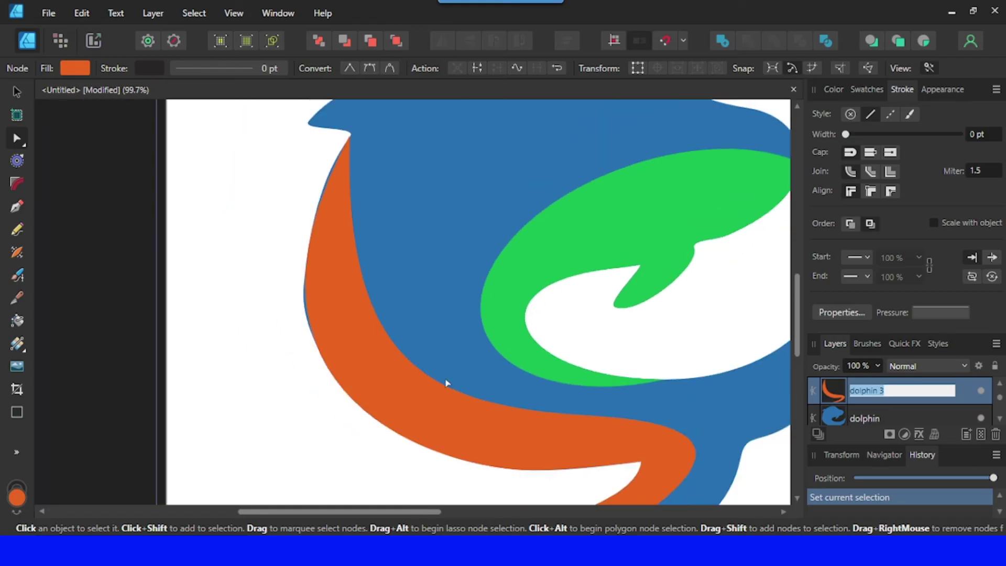
left_click(351, 135)
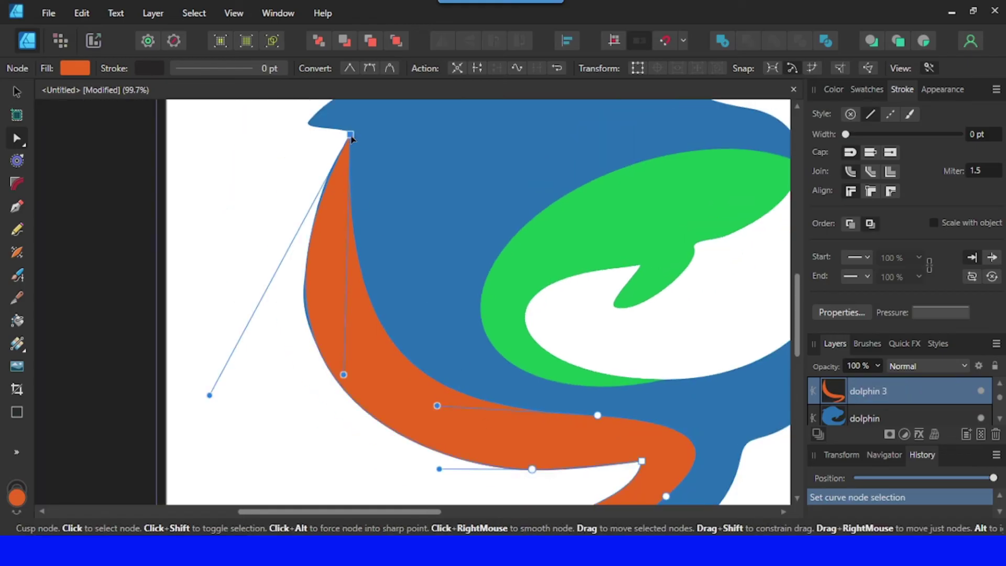
mouse_move(209, 395)
left_mouse_down()
mouse_move(207, 365)
mouse_move(225, 384)
mouse_move(209, 378)
left_mouse_up()
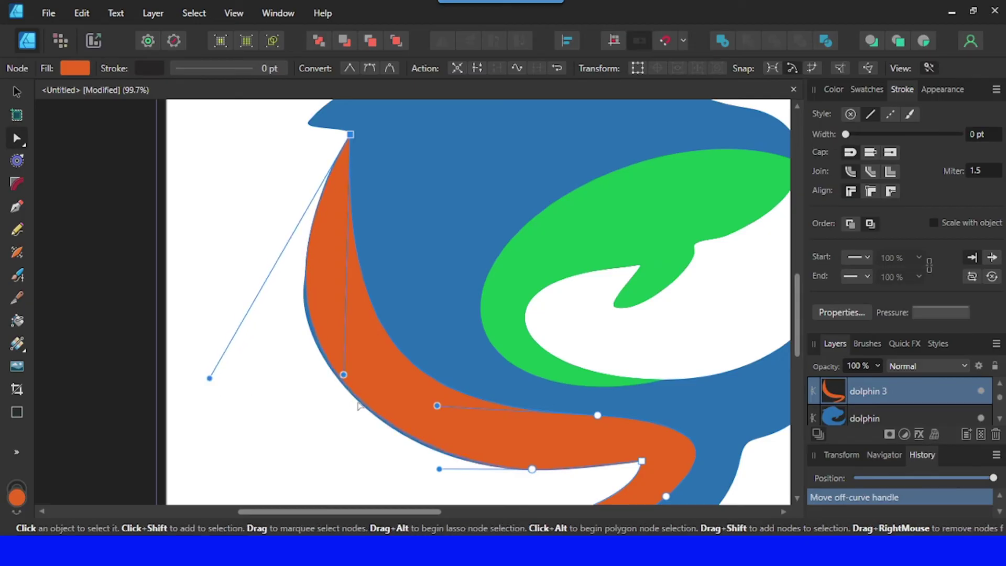
mouse_move(344, 377)
left_mouse_down()
mouse_move(332, 388)
mouse_move(348, 388)
left_mouse_up()
left_click_drag(441, 470, 420, 467)
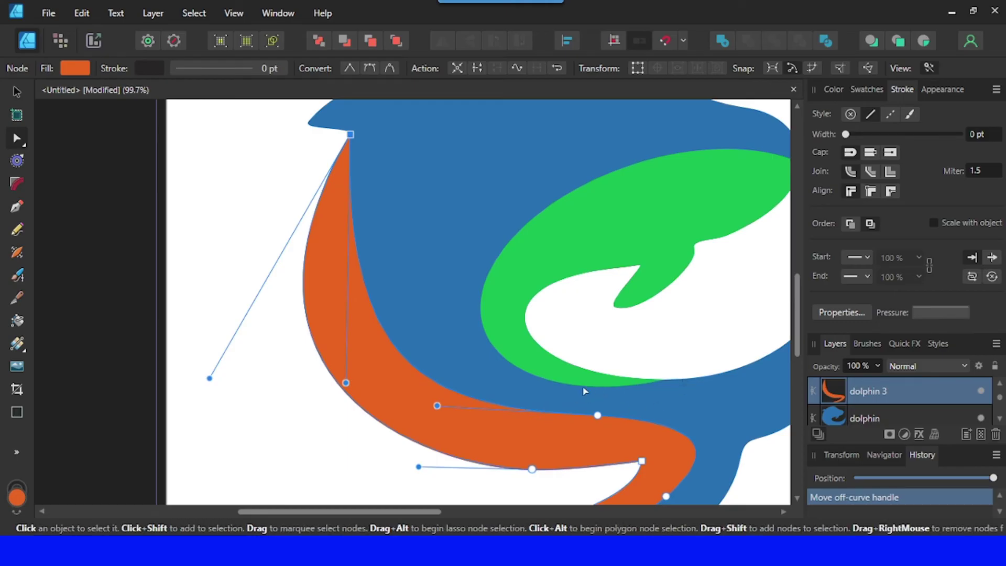
Step: Flatten dolphin 3's inner curve where it runs along the lower back toward the tail, and clear the selection
left_click_drag(441, 412, 440, 422)
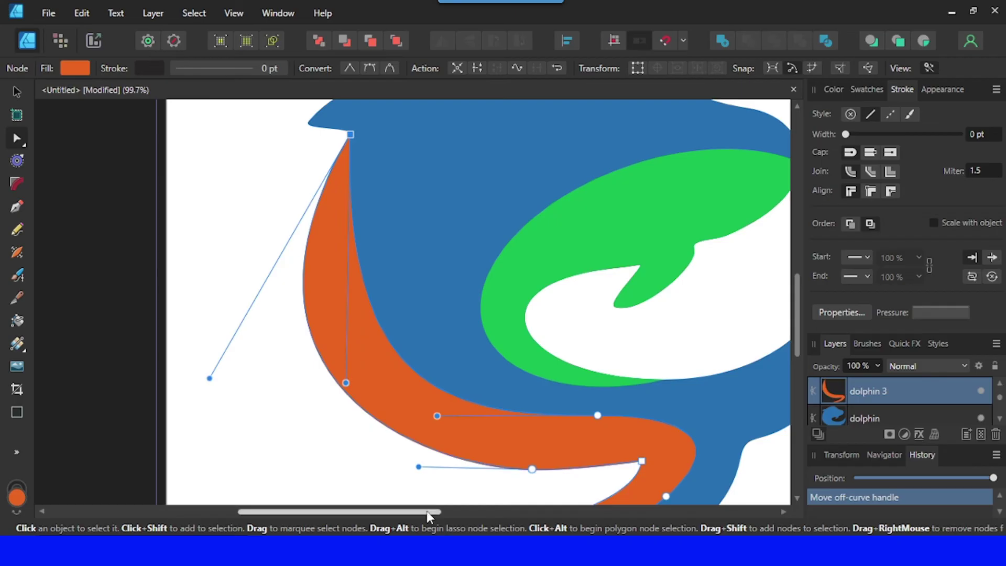
left_click_drag(426, 512, 529, 512)
scroll(571, 396, "up", 3)
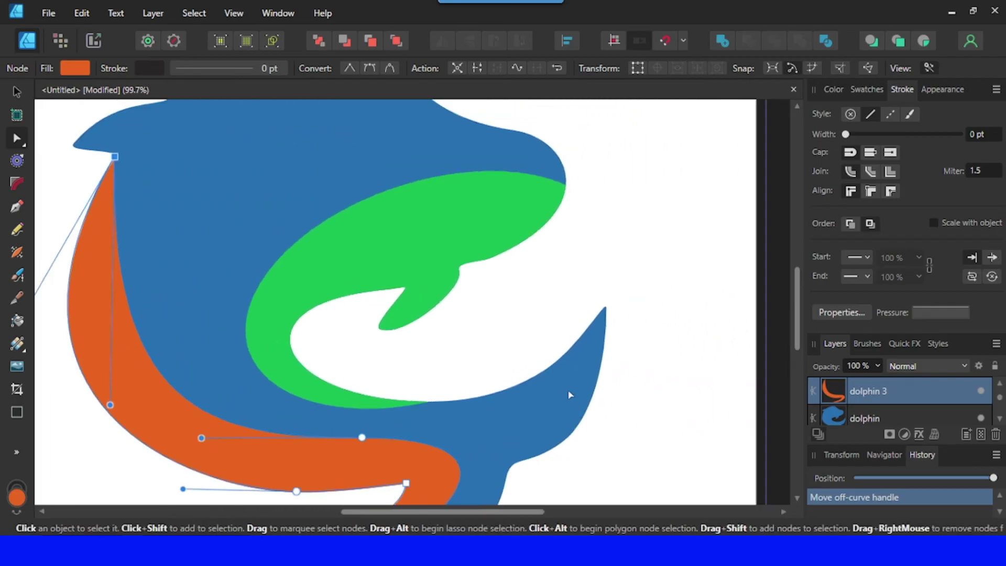
scroll(571, 395, "down", 3)
left_click(620, 431)
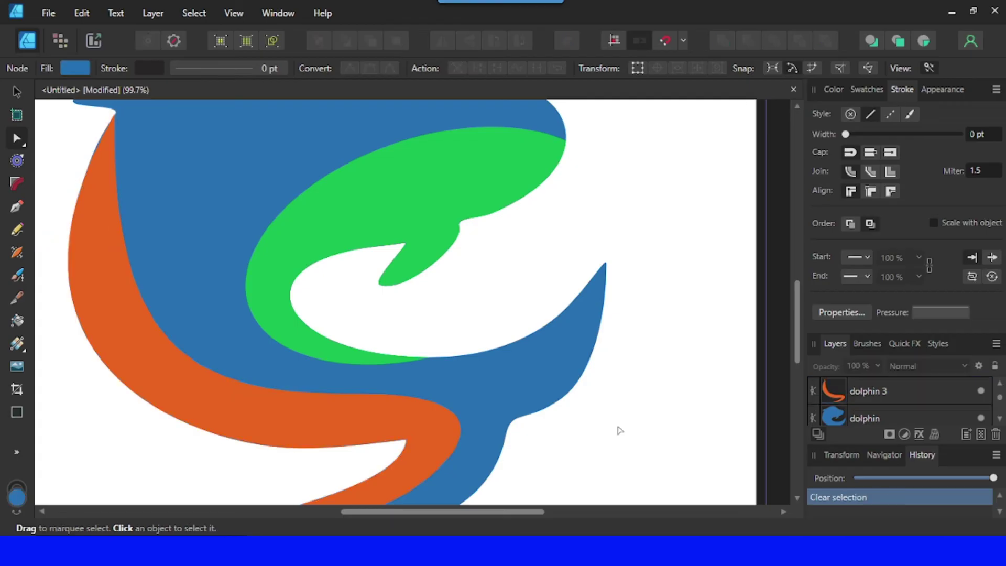
scroll(620, 431, "down", 1)
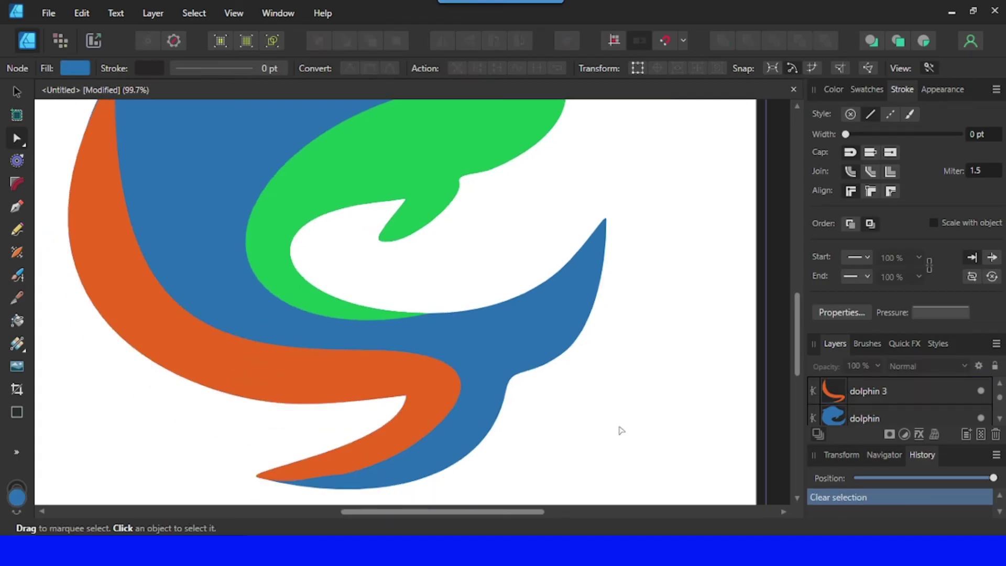
scroll(622, 429, "up", 5)
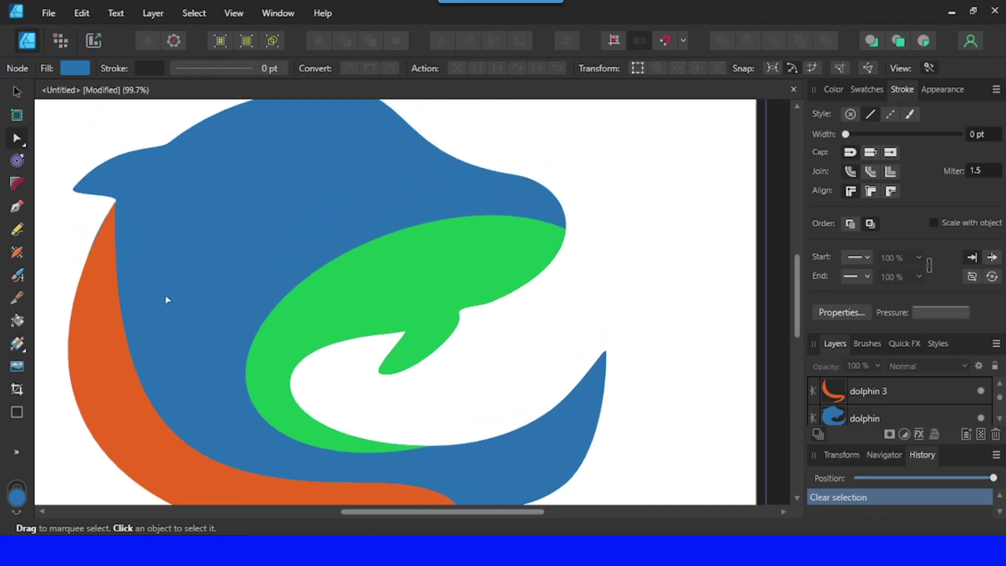
Step: Fine-tune the main dolphin shape's outline just below the dorsal fin's base, and clear the selection
left_click(107, 240)
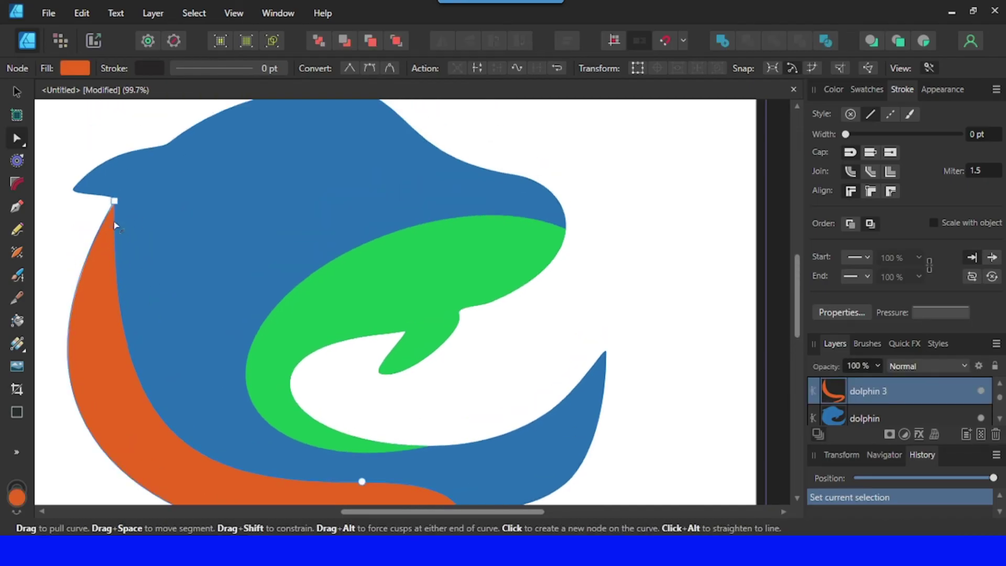
left_click(908, 420)
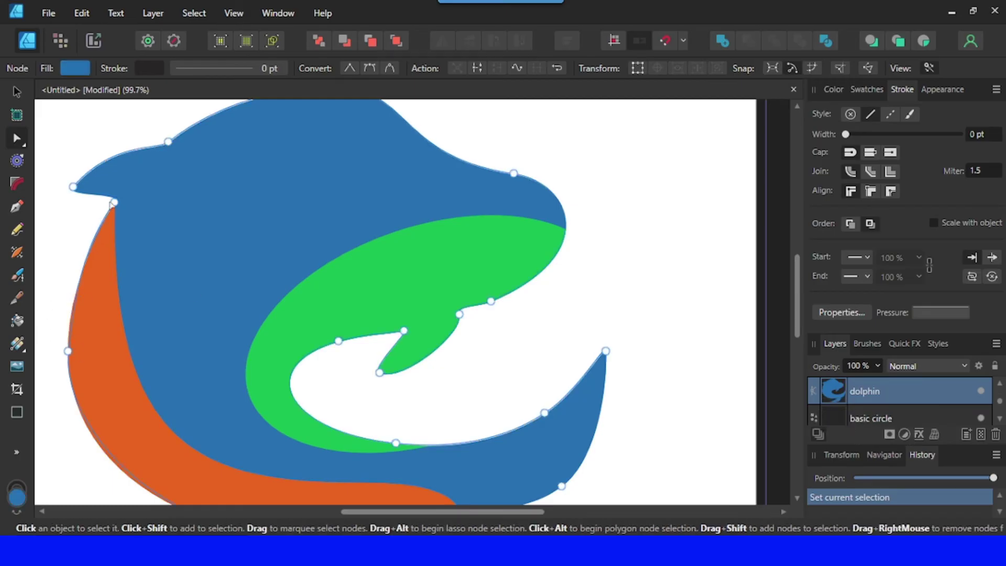
left_click(86, 246)
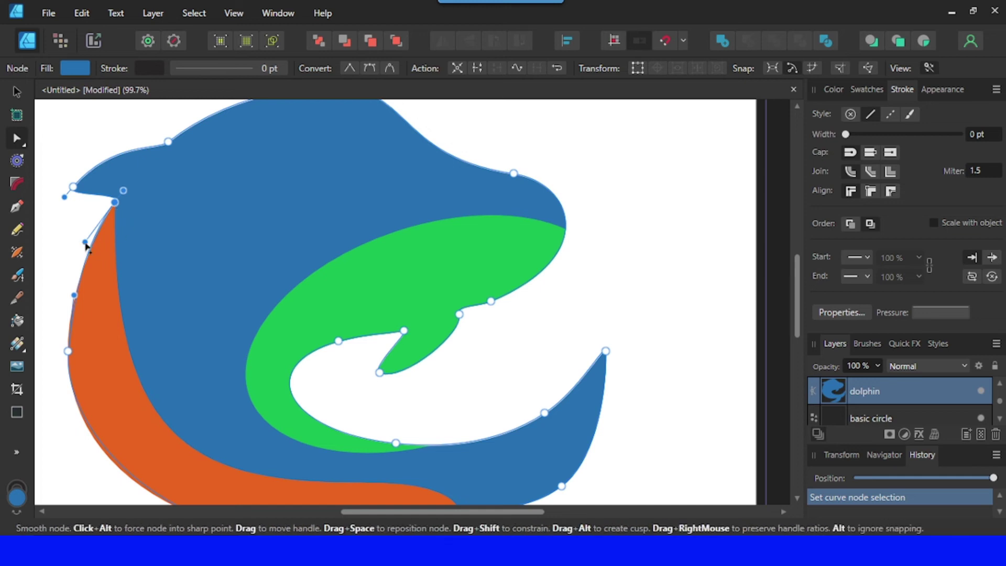
left_click_drag(88, 247, 88, 247)
left_click(67, 224)
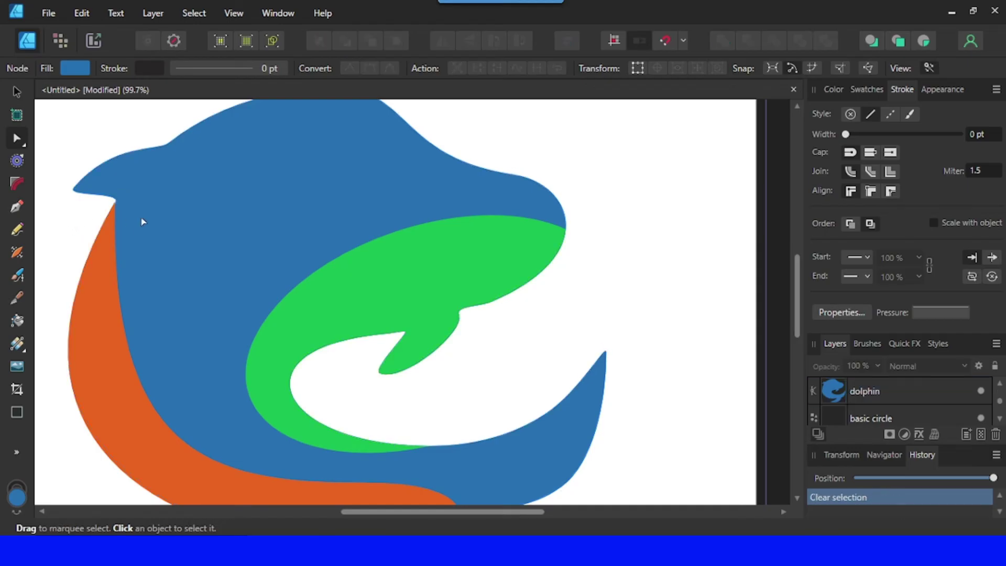
Step: Move dolphin 3's top node onto the dorsal fin's base and bow its outer curve slightly outward over the body's edge
left_click(115, 226)
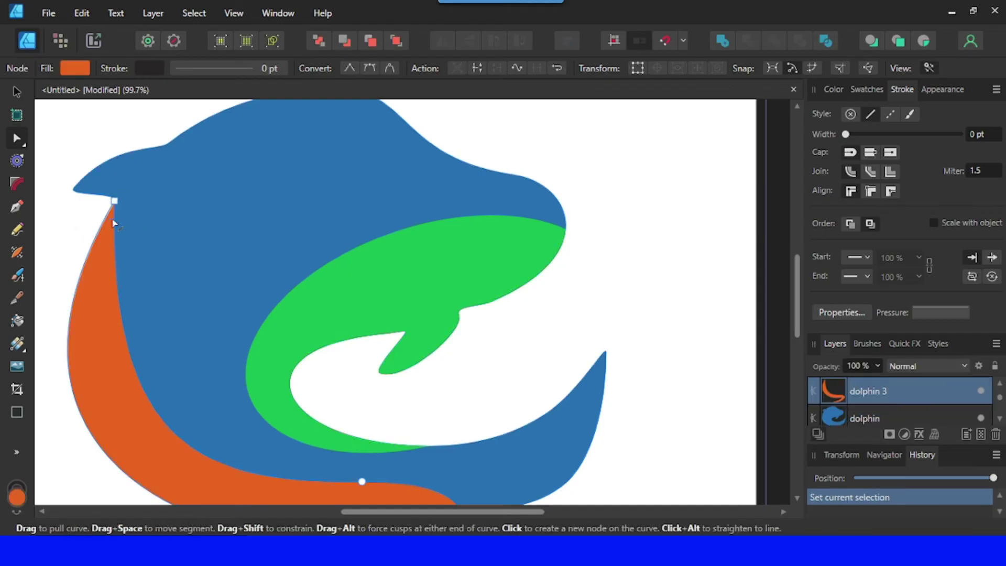
left_click(116, 201)
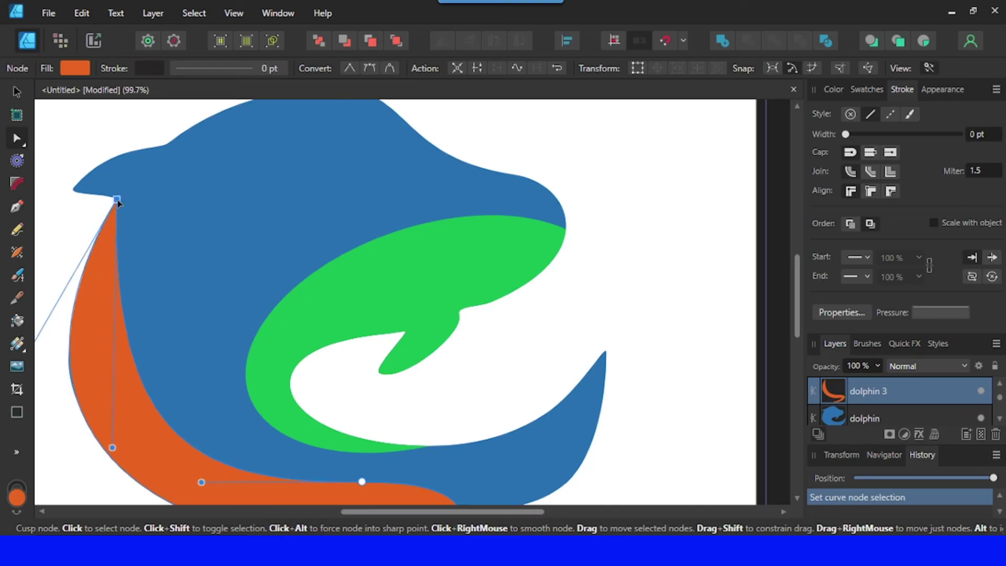
left_click(117, 203)
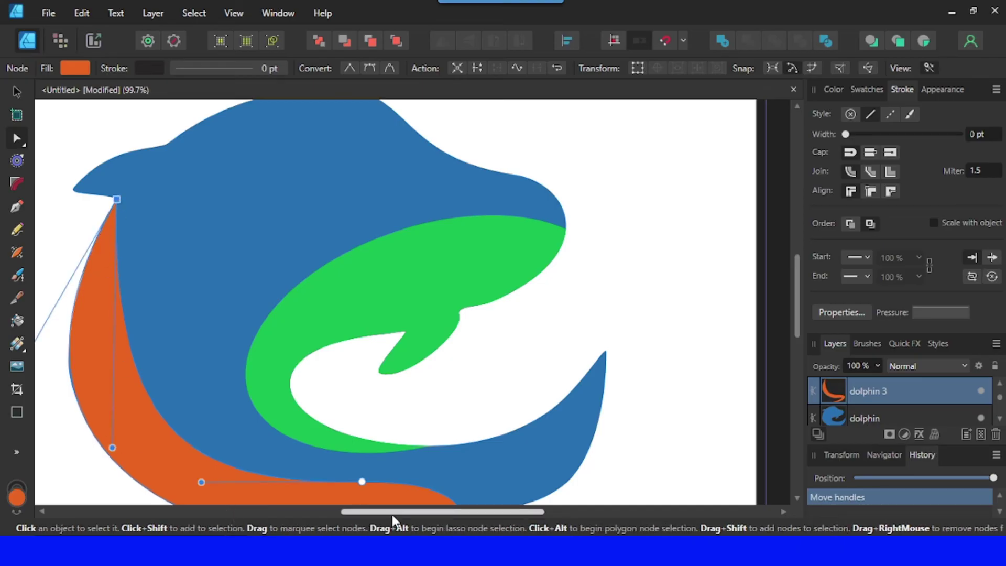
left_click_drag(351, 511, 314, 490)
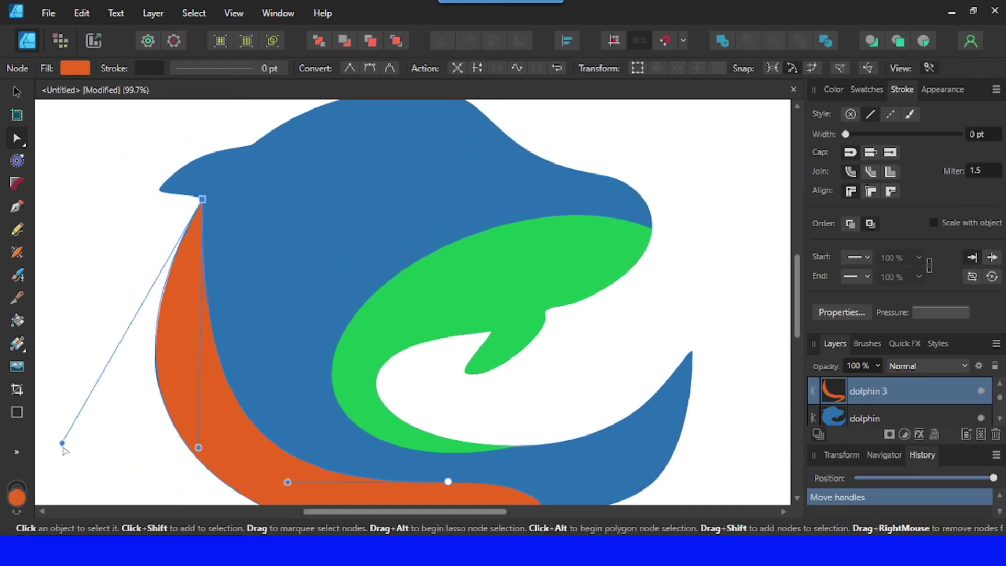
left_click_drag(62, 444, 54, 439)
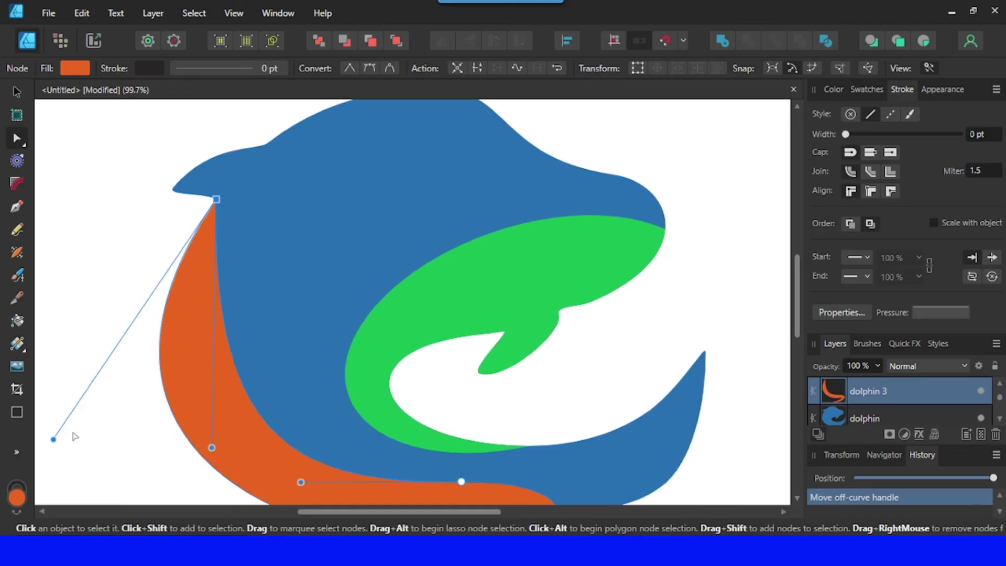
left_click(72, 222)
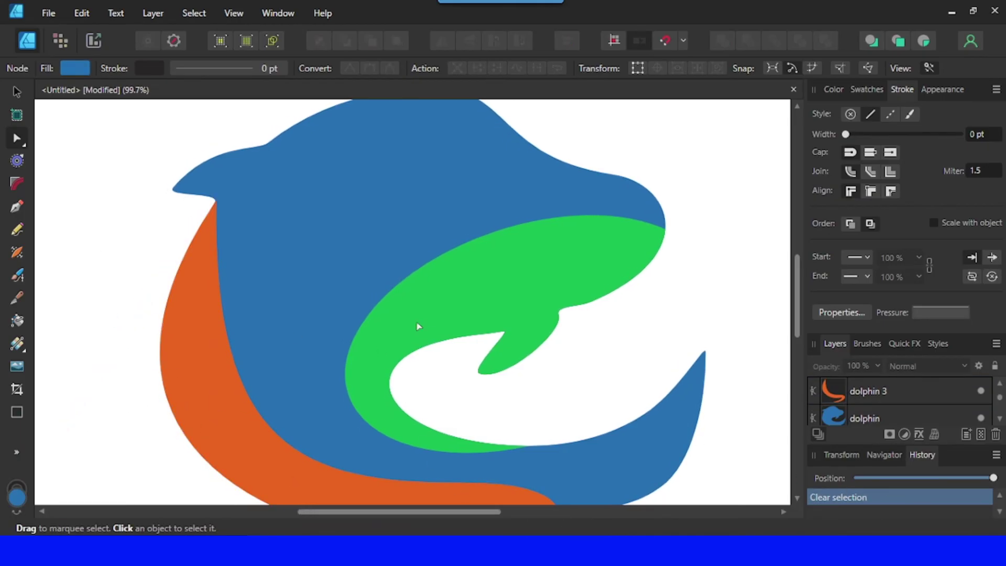
Step: Slim dolphin 3's upper part by reshaping its inner curve, and extend its lower outer curve for a smoother back
scroll(418, 326, "down", 3)
left_click(289, 250)
left_click(292, 241)
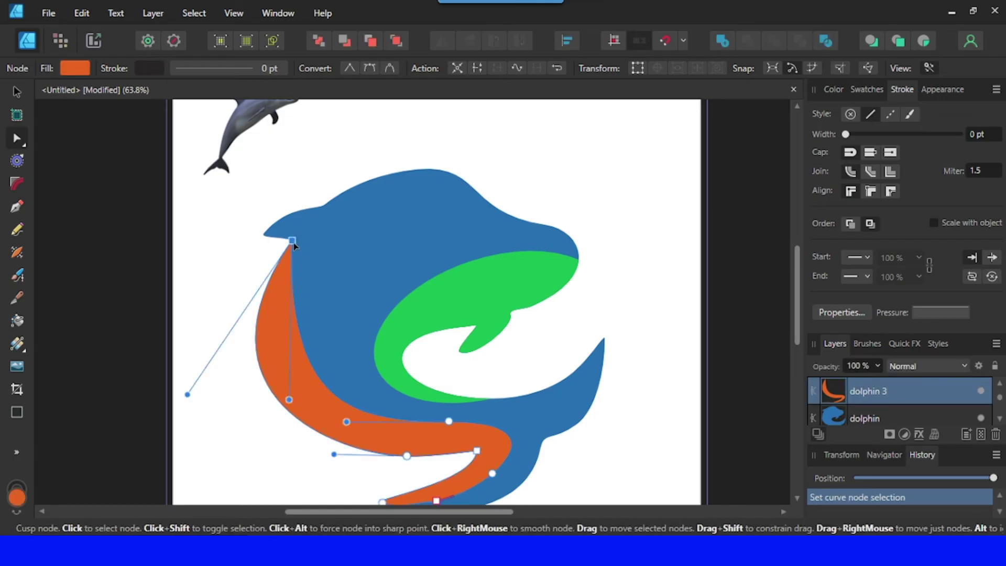
left_click_drag(289, 399, 267, 404)
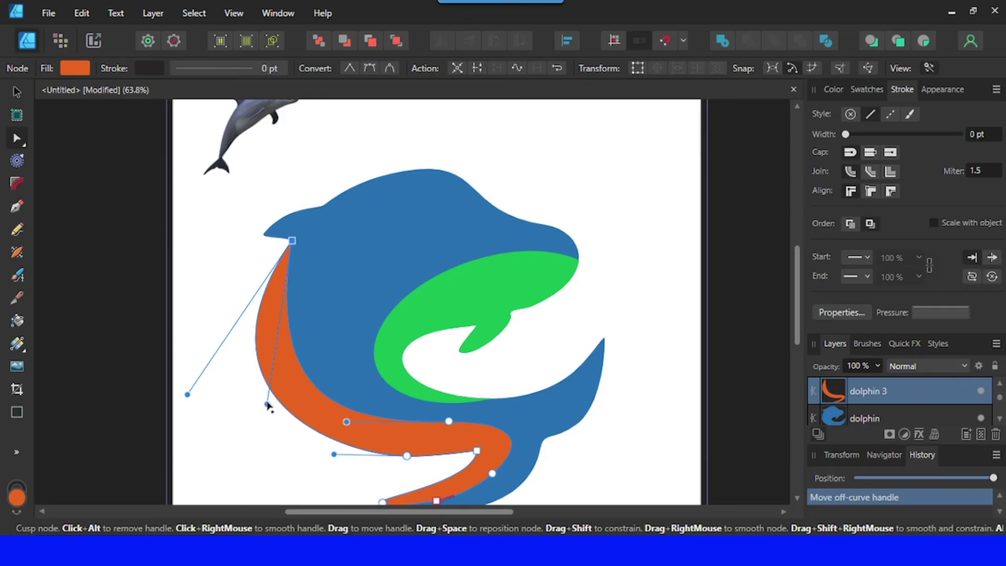
left_click_drag(347, 422, 351, 416)
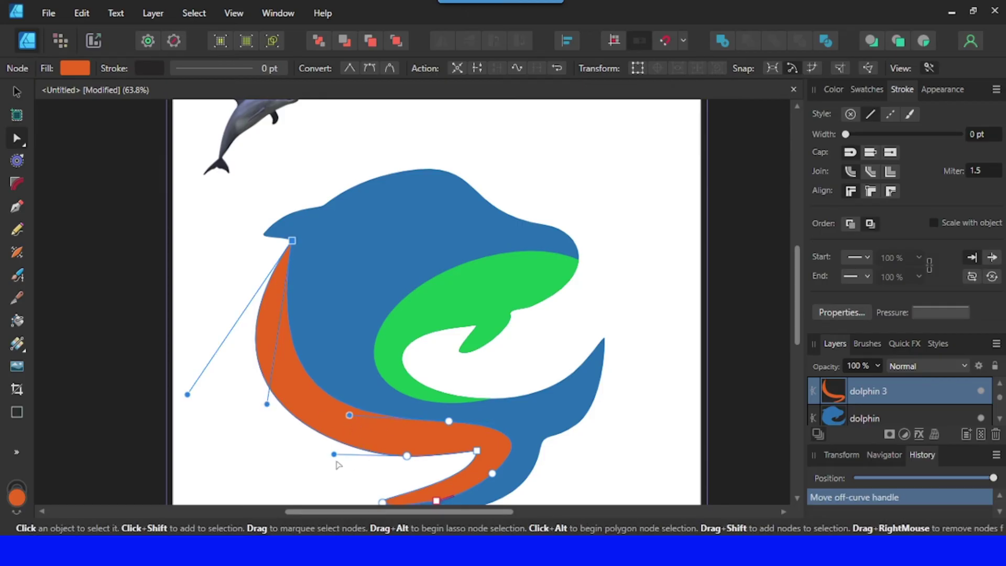
left_click_drag(334, 455, 320, 455)
left_click(181, 202)
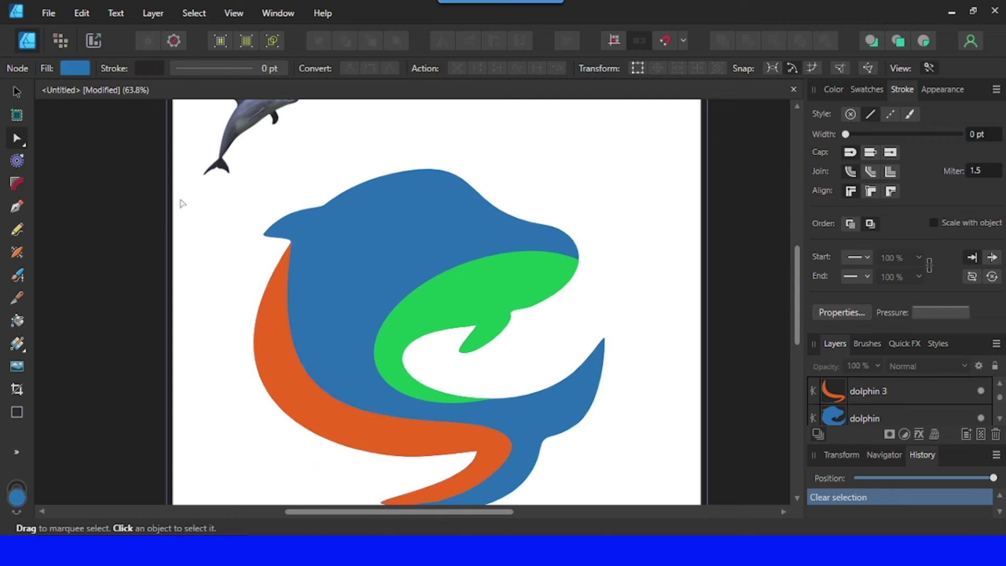
Step: Draw a small ellipse on the dolphin's head as the eye and fill it with near-white (EAF1F9)
left_click(17, 451)
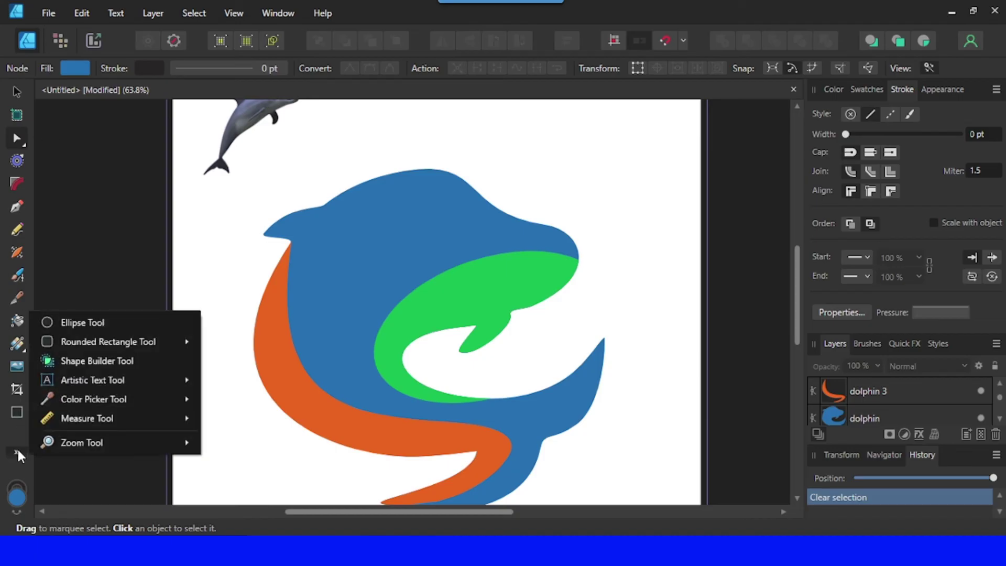
left_click(83, 322)
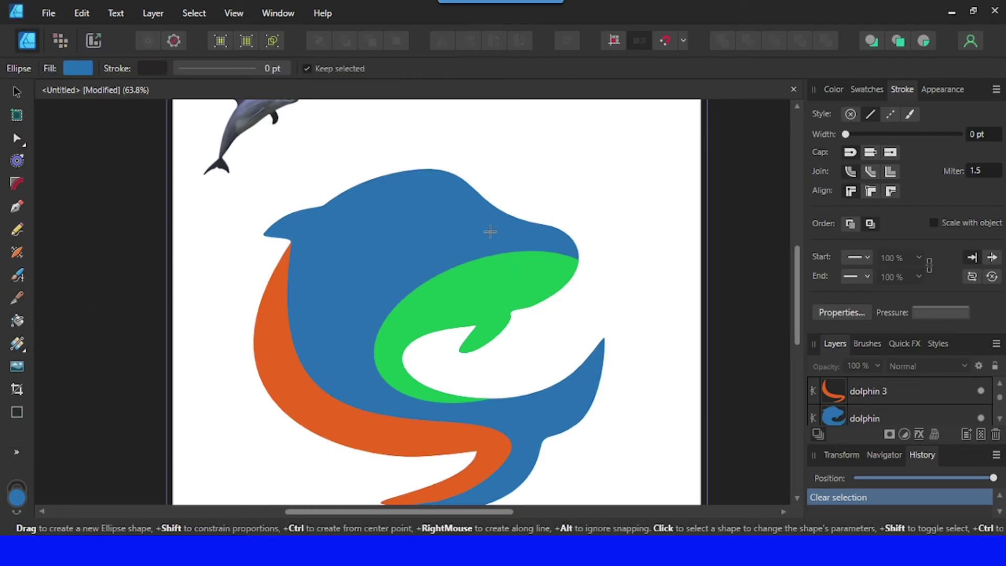
left_click_drag(444, 213, 465, 226)
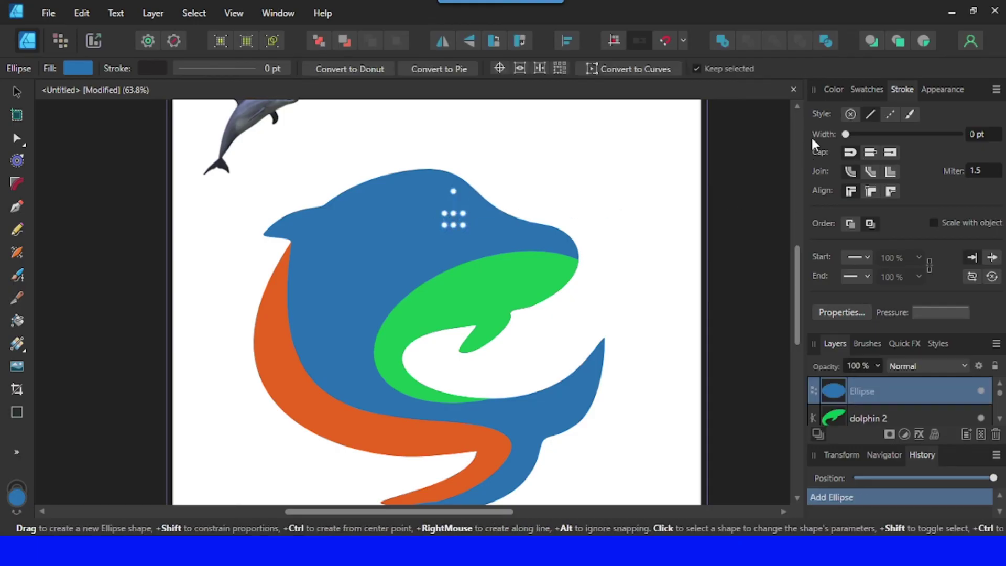
left_click(834, 90)
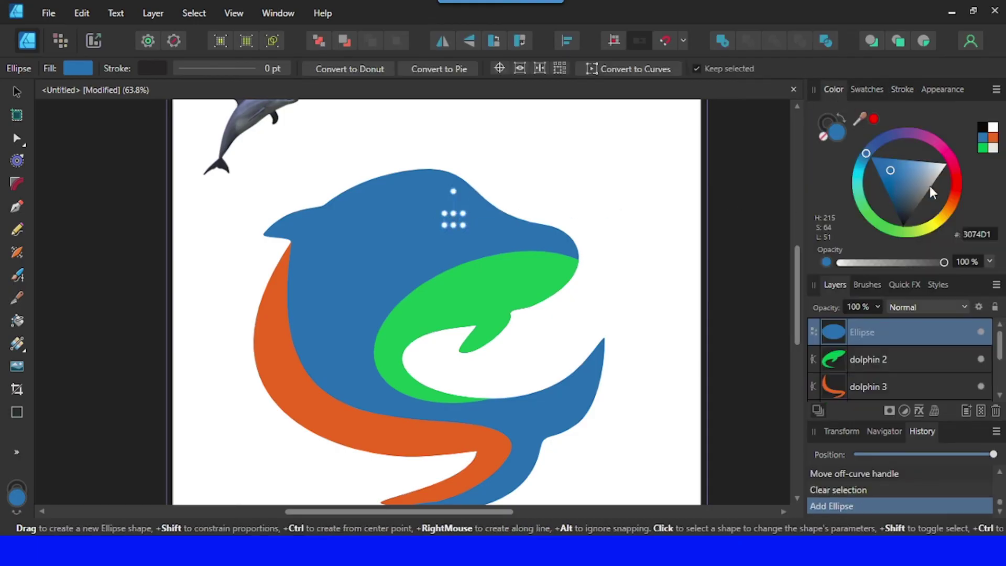
left_click(943, 166)
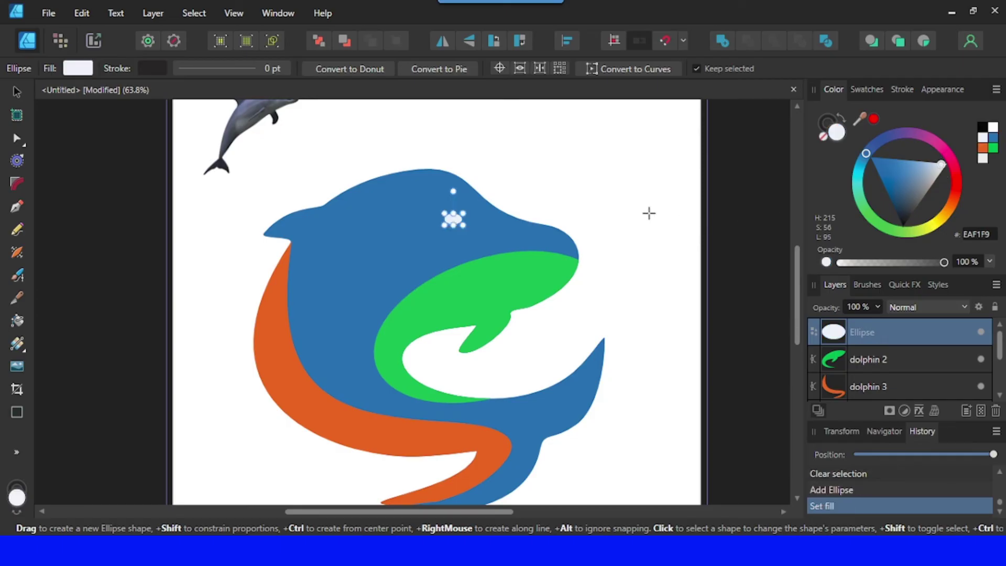
left_click(17, 92)
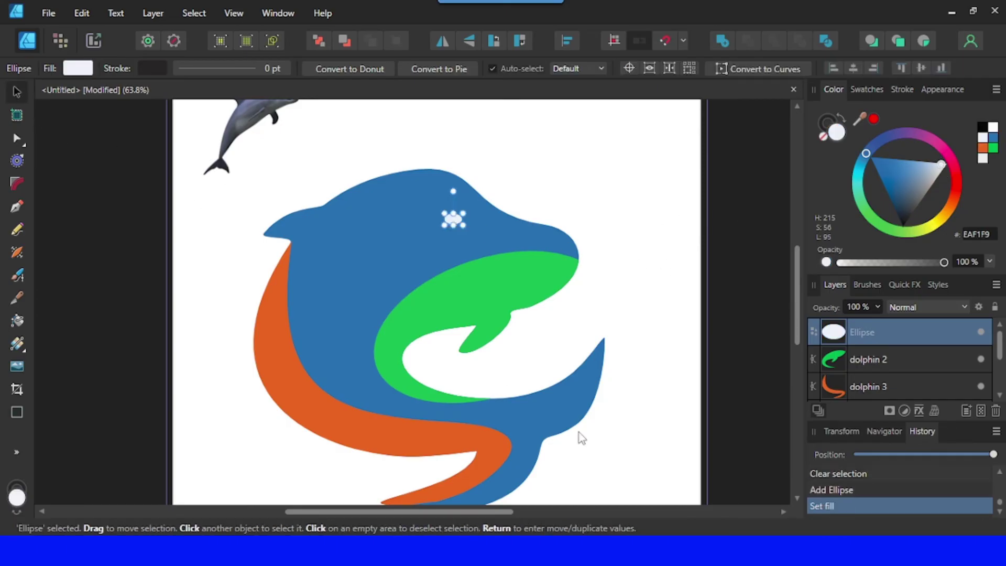
scroll(416, 343, "down", 2)
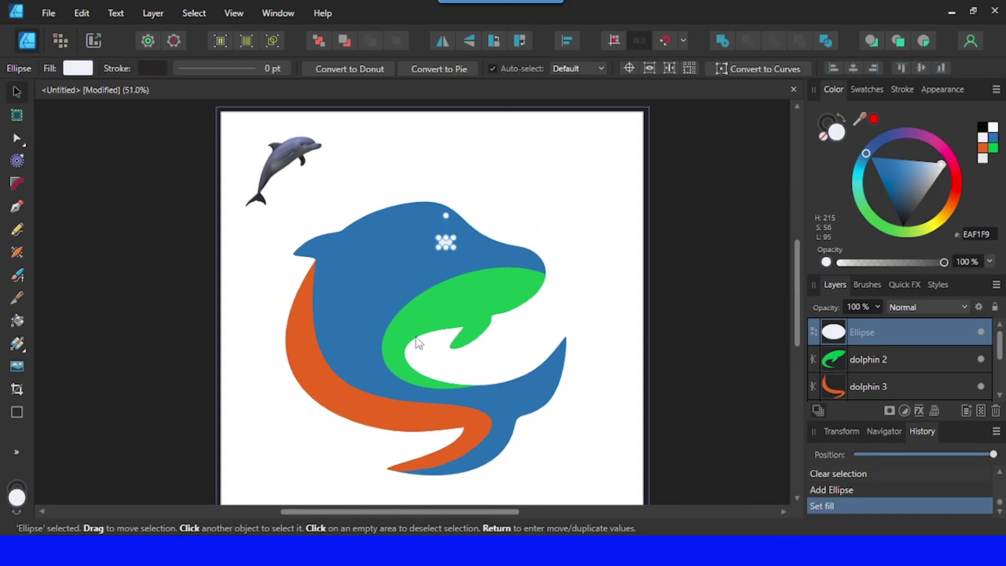
left_click(545, 235)
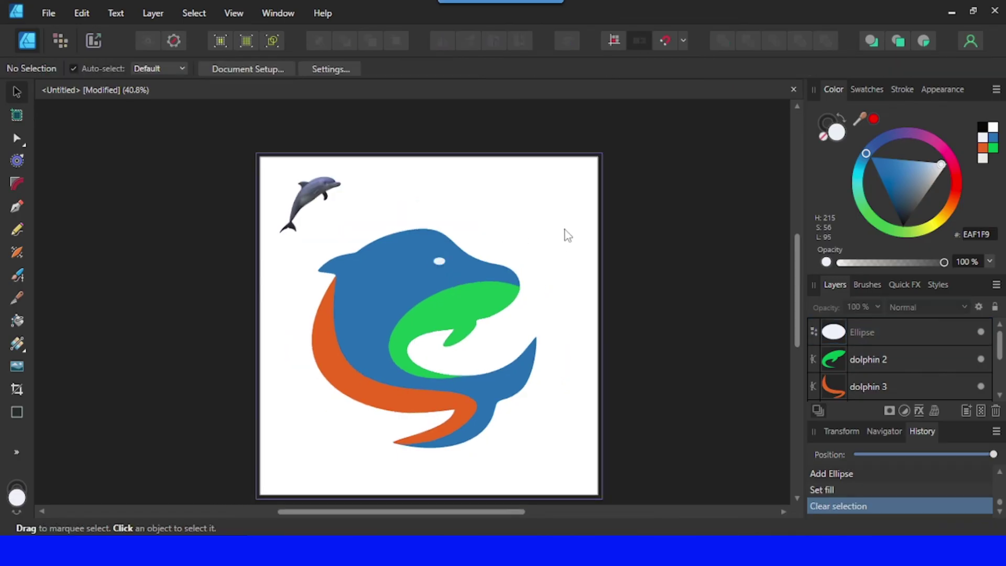
Step: Delete the reference dolphin image and clear the selection
left_click(328, 202)
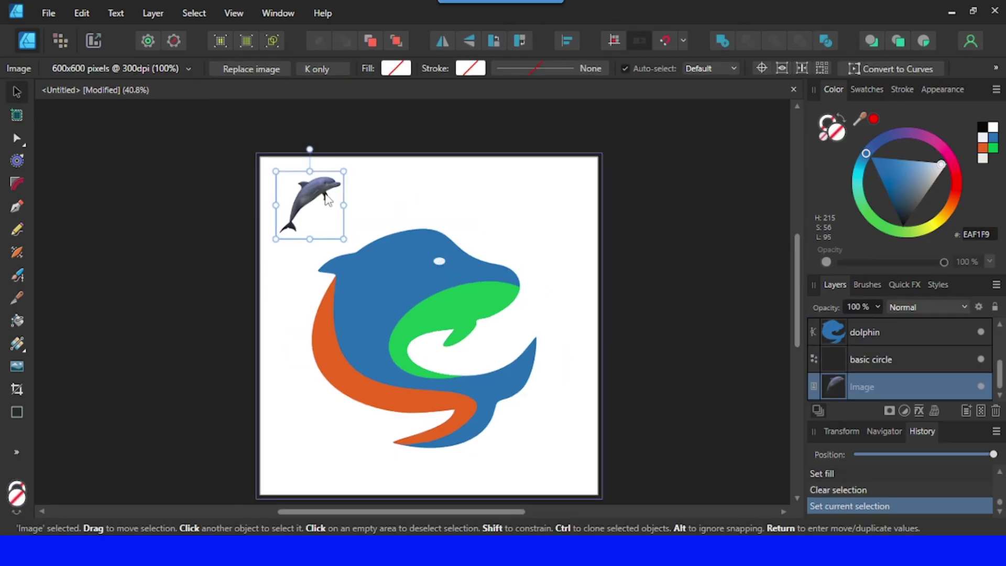
key("Delete")
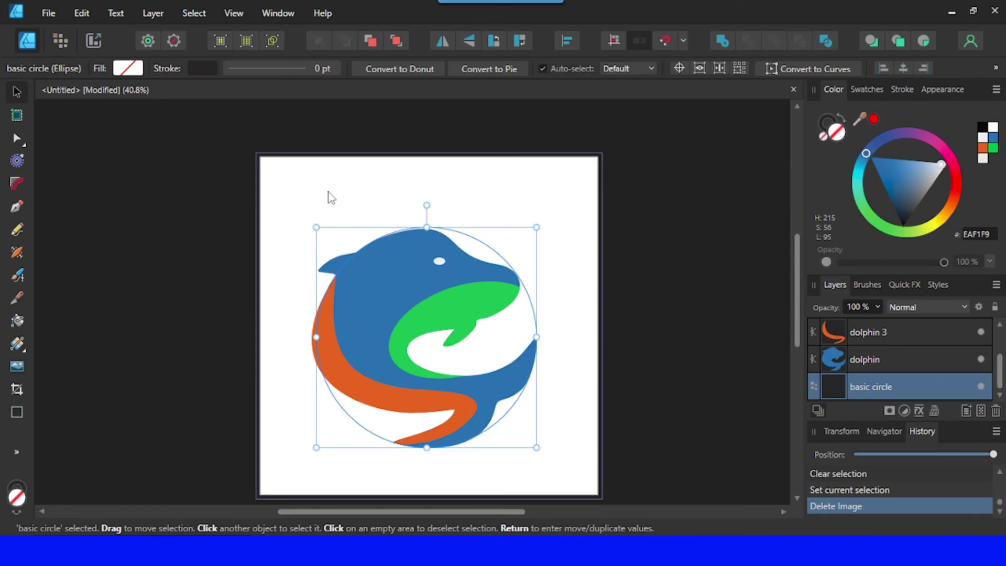
left_click(385, 180)
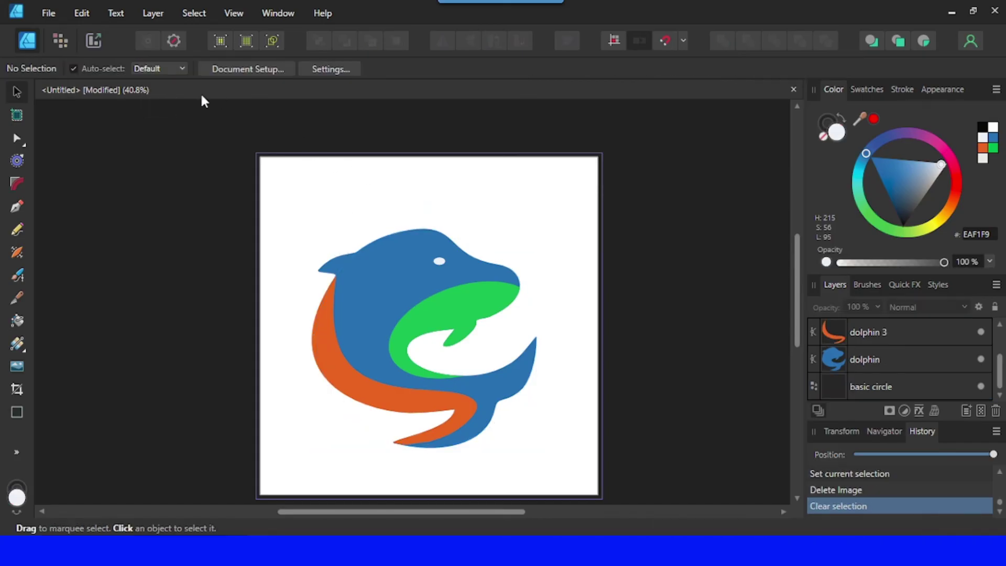
Step: Set up a document export in SVG format with a raster resolution of 300 DPI
left_click(49, 12)
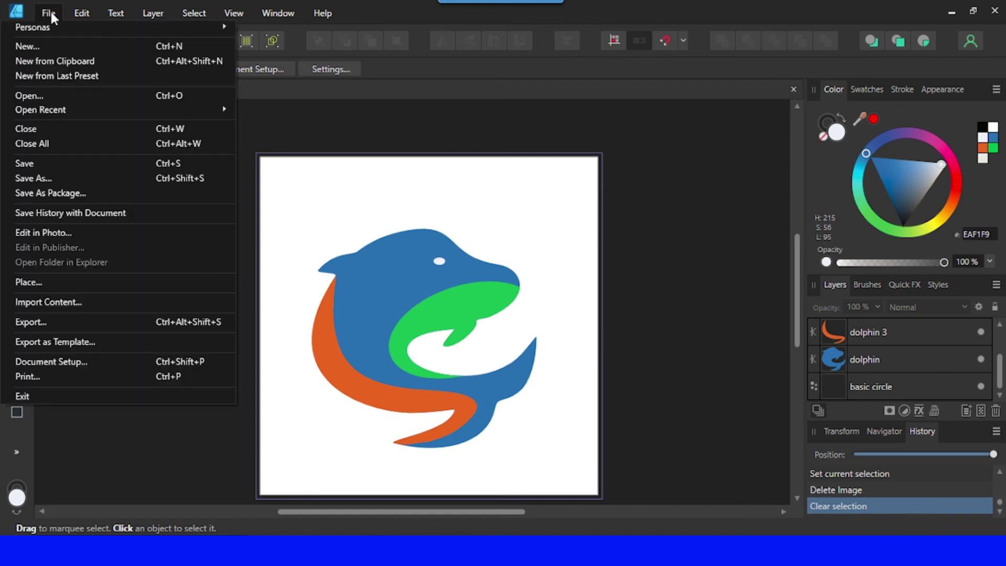
left_click(40, 322)
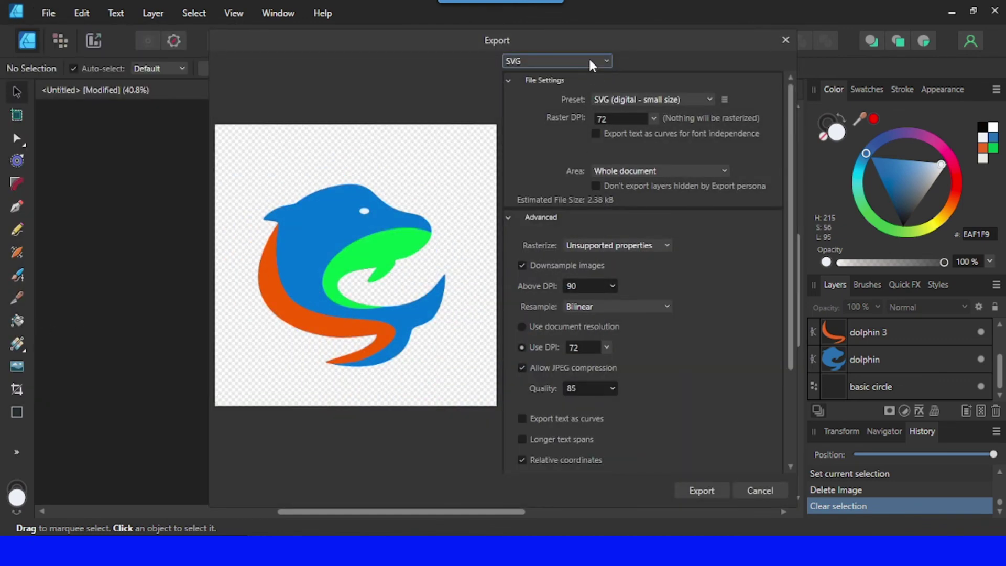
left_click(592, 63)
left_click(538, 184)
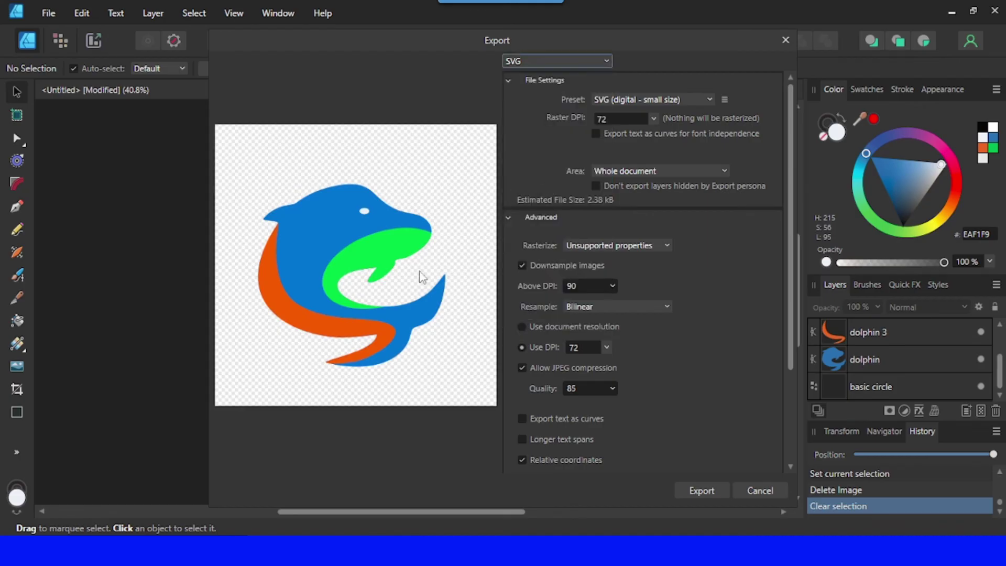
left_click(611, 119)
type("300")
key("Return")
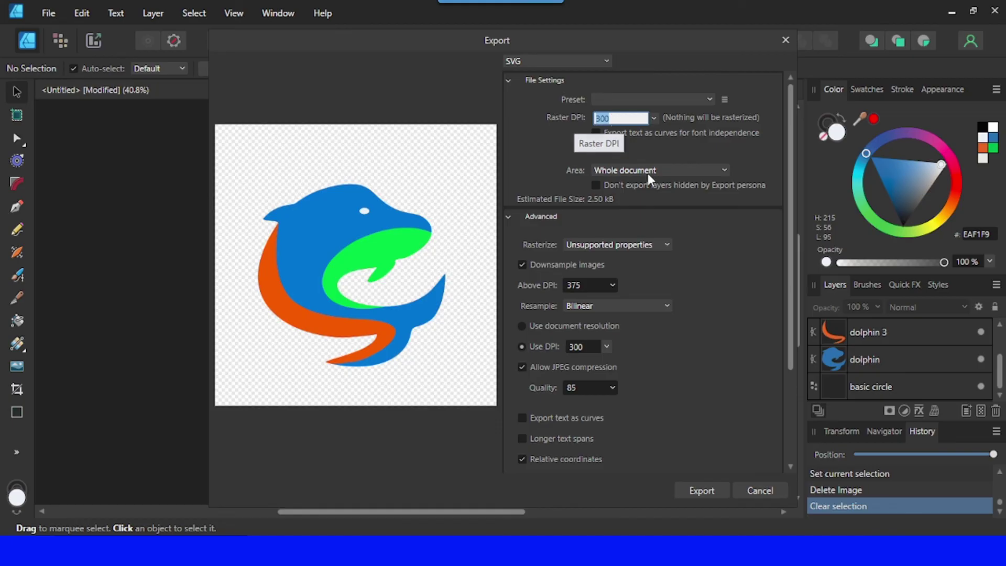
Step: Export the logo to the Downloads folder as "dolphin short channel"
left_click(712, 495)
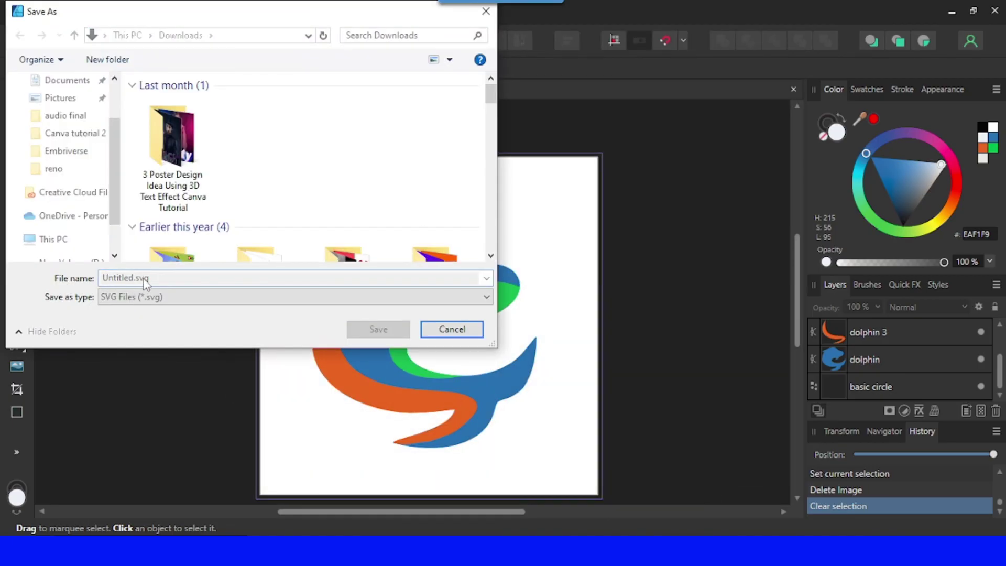
type("dolphin short channel")
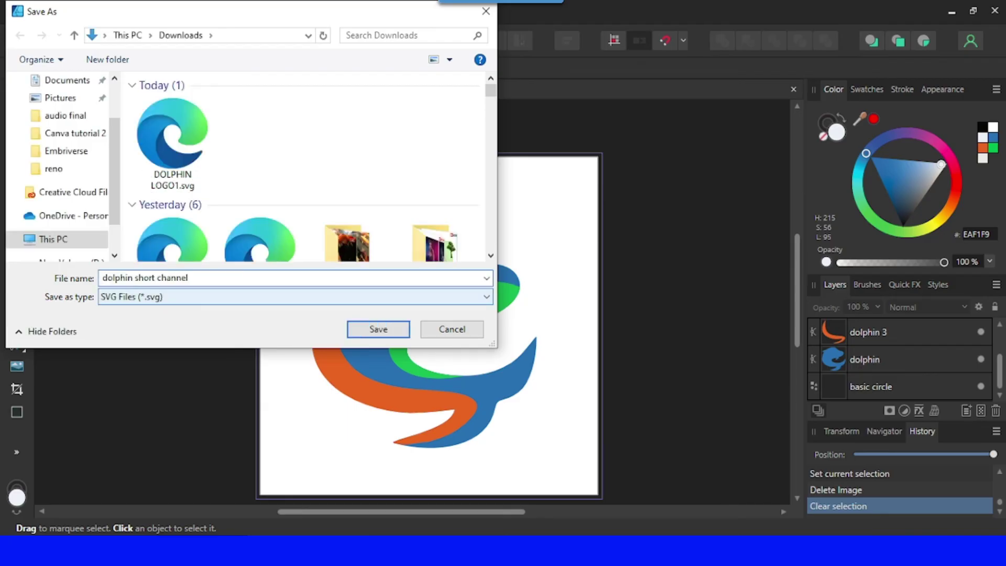
left_click(391, 330)
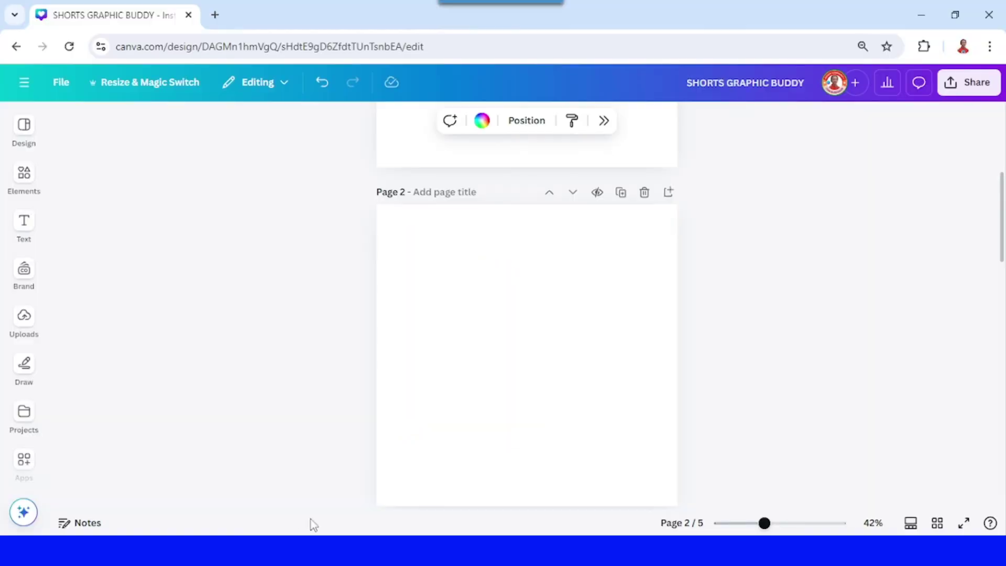
Step: Switch to Canva, place dolphin short channel.svg from the Downloads folder on page 2 and enlarge it
key("alt+Tab")
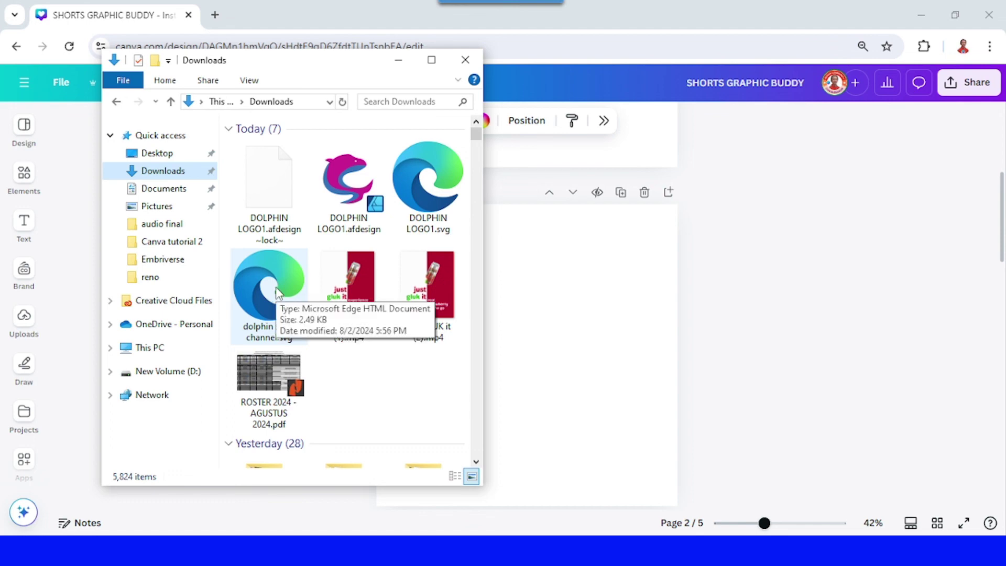
left_click_drag(273, 296, 562, 359)
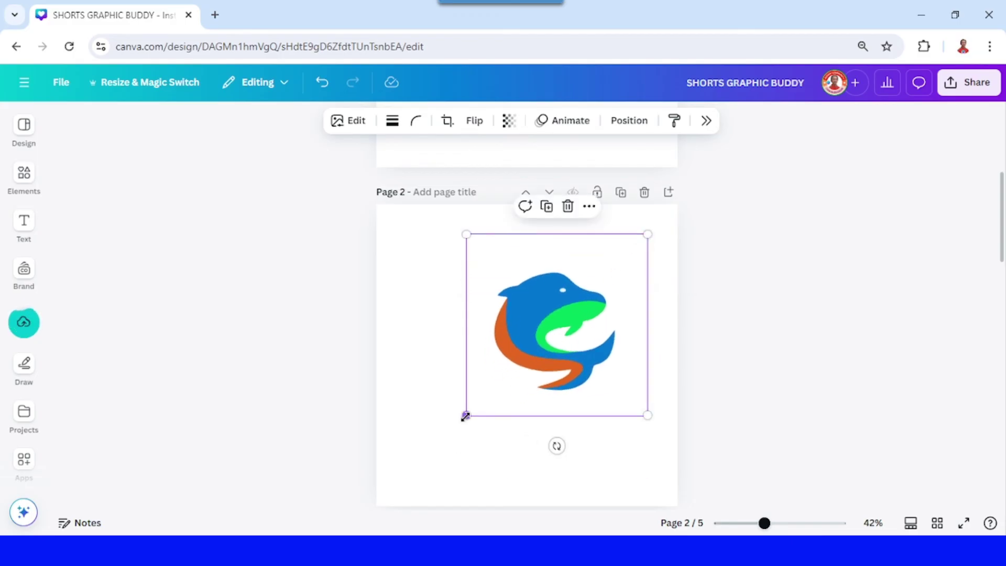
left_click_drag(466, 416, 392, 490)
Step: Move the dolphin logo from page 2 to page 1, beside the coloured sample squares
scroll(530, 422, "up", 5)
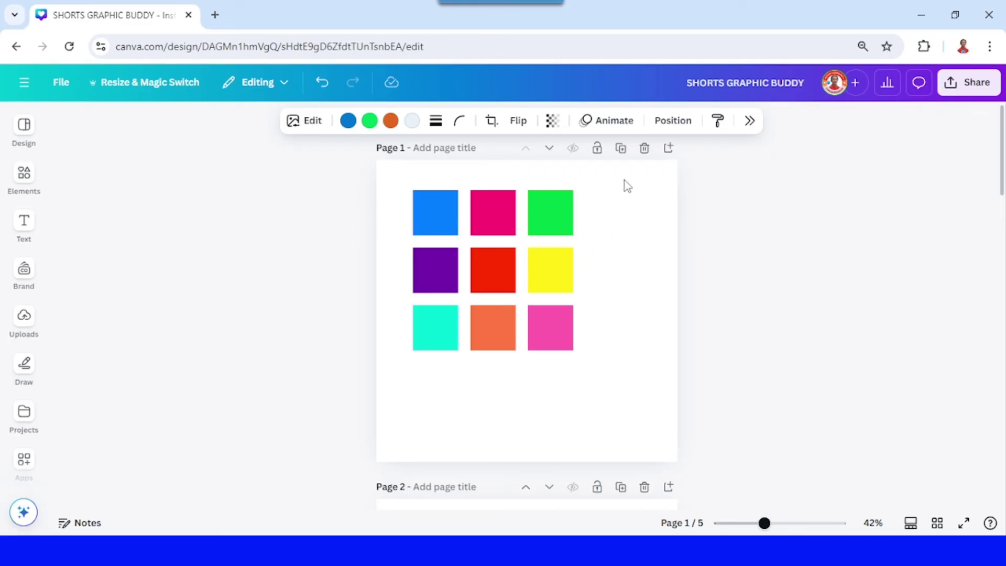
left_click_drag(621, 173, 398, 232)
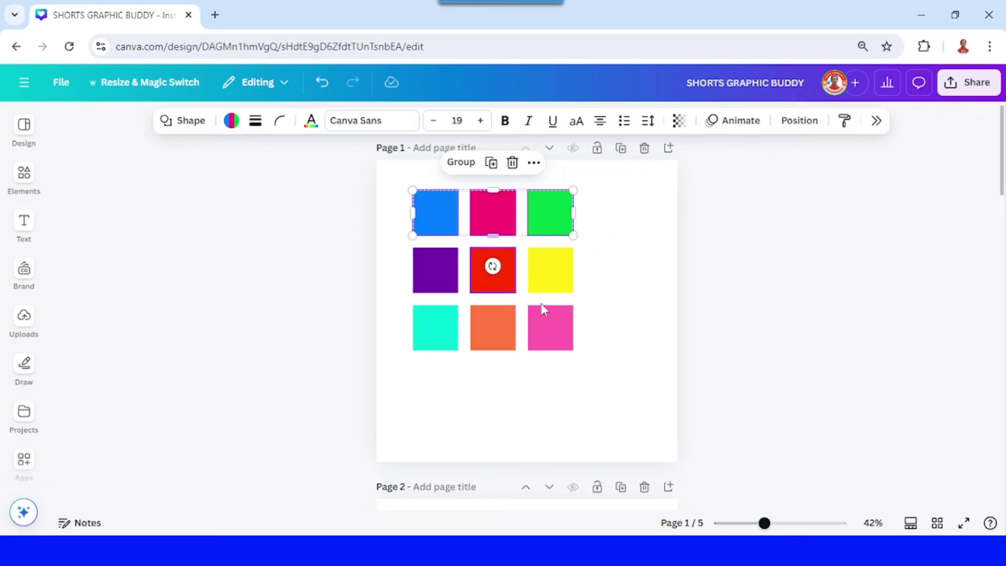
scroll(567, 344, "down", 4)
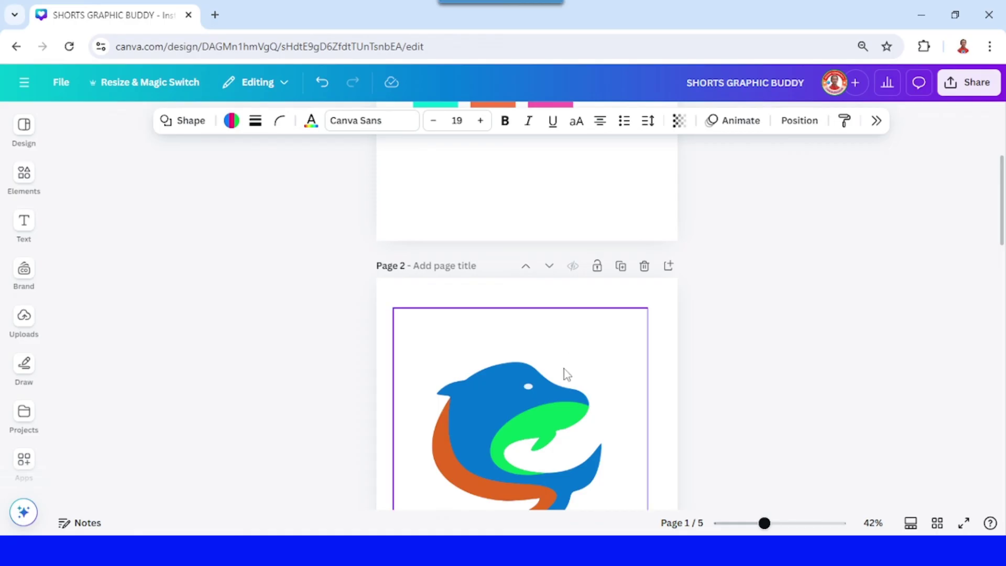
left_click_drag(553, 413, 618, 240)
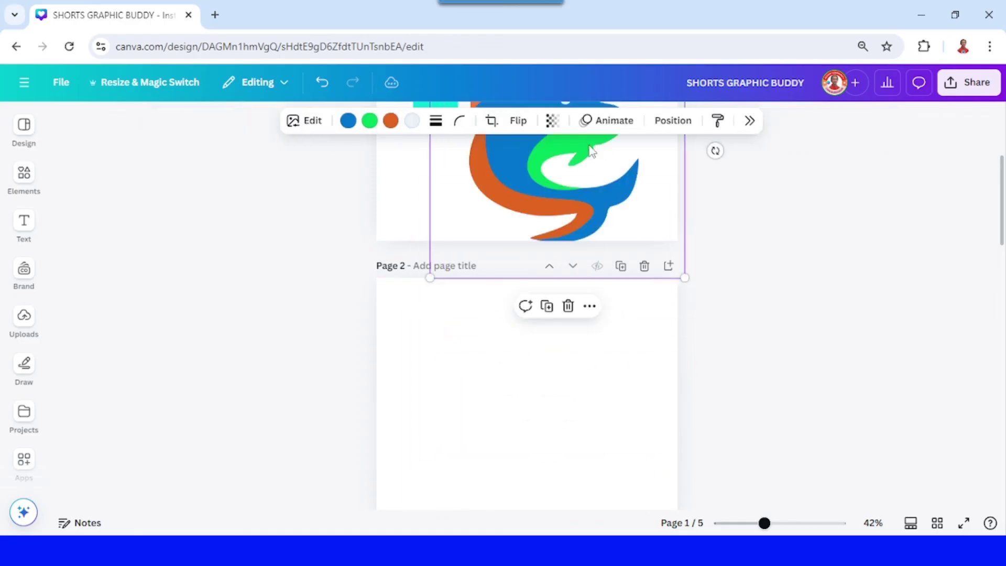
scroll(573, 360, "up", 3)
mouse_move(574, 360)
left_mouse_down()
mouse_move(577, 344)
mouse_move(573, 355)
left_mouse_up()
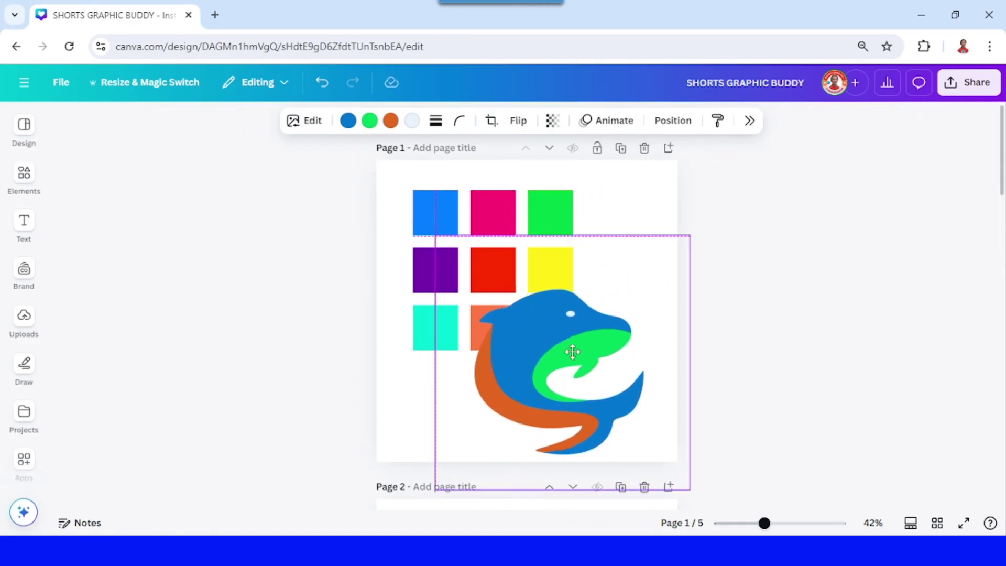
Step: Recolour the dolphin's blue body with the colour sampled from the blue square (#007DFF)
left_click(348, 121)
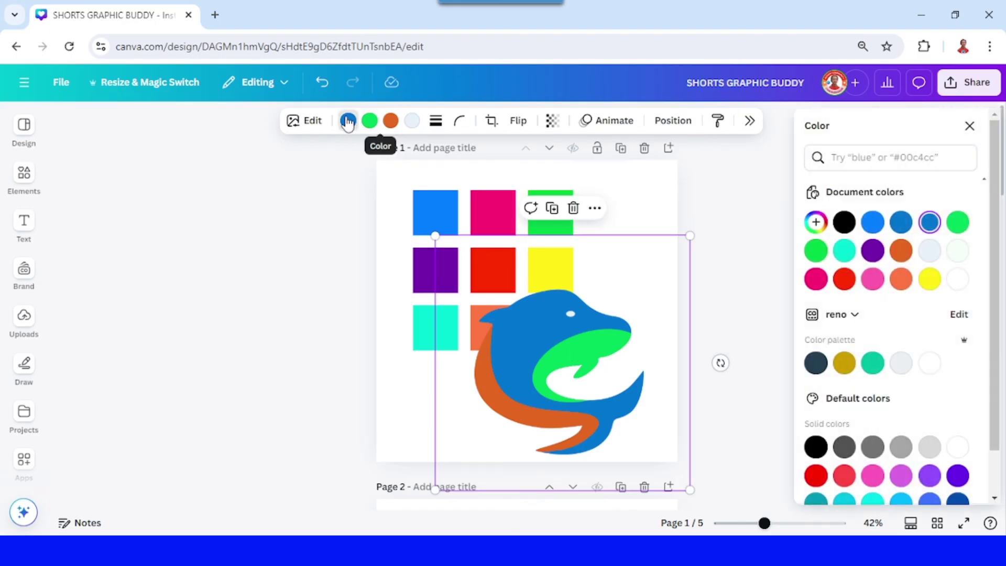
left_click(817, 223)
left_click(977, 356)
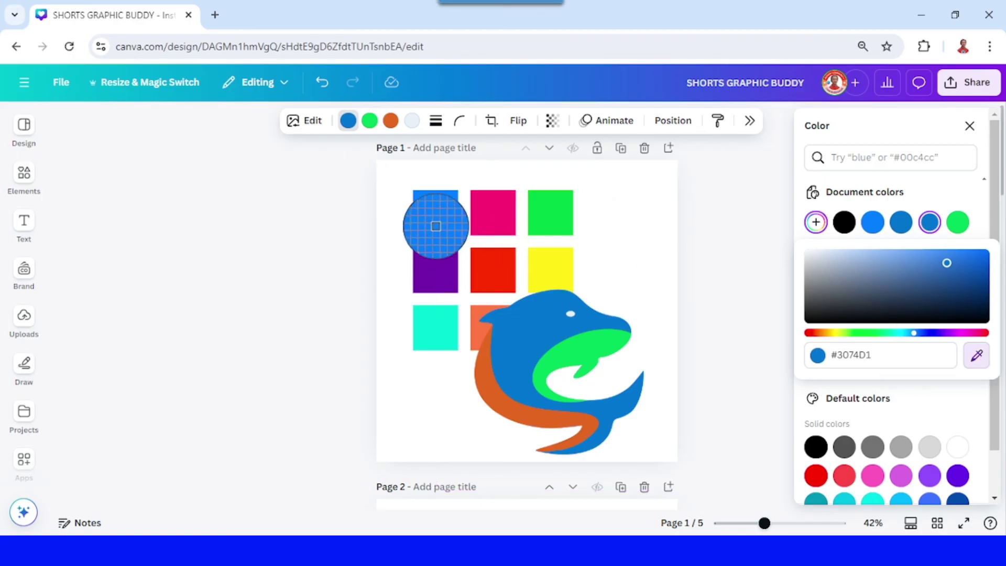
left_click(439, 214)
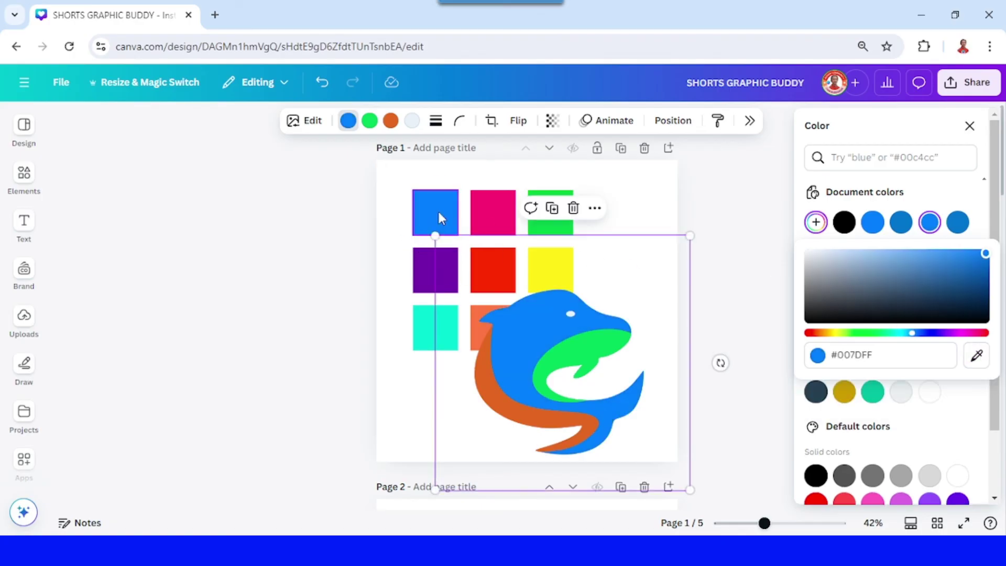
left_click(501, 401)
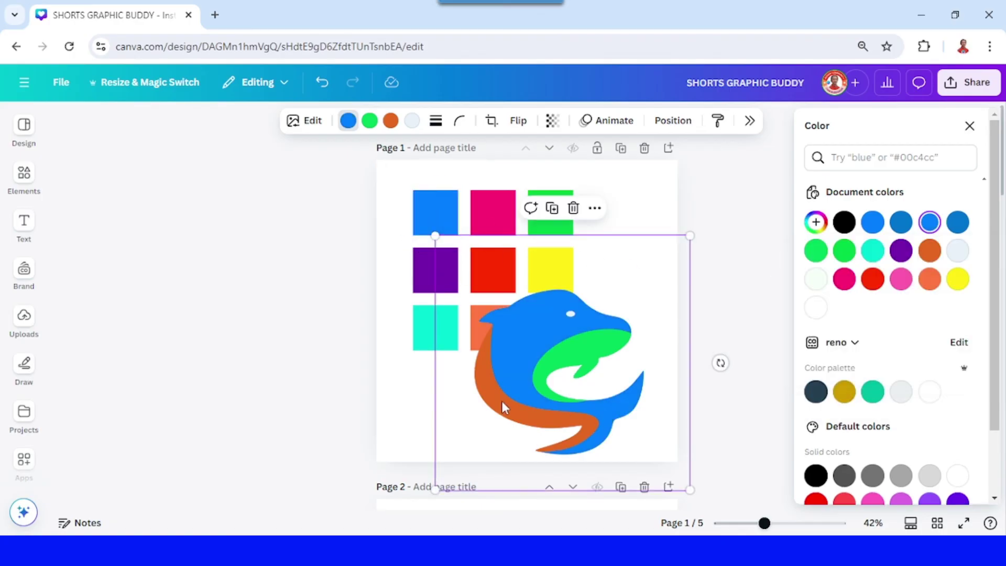
Step: Recolour the dolphin's orange back shape with the colour sampled from the magenta-pink square
left_click(390, 121)
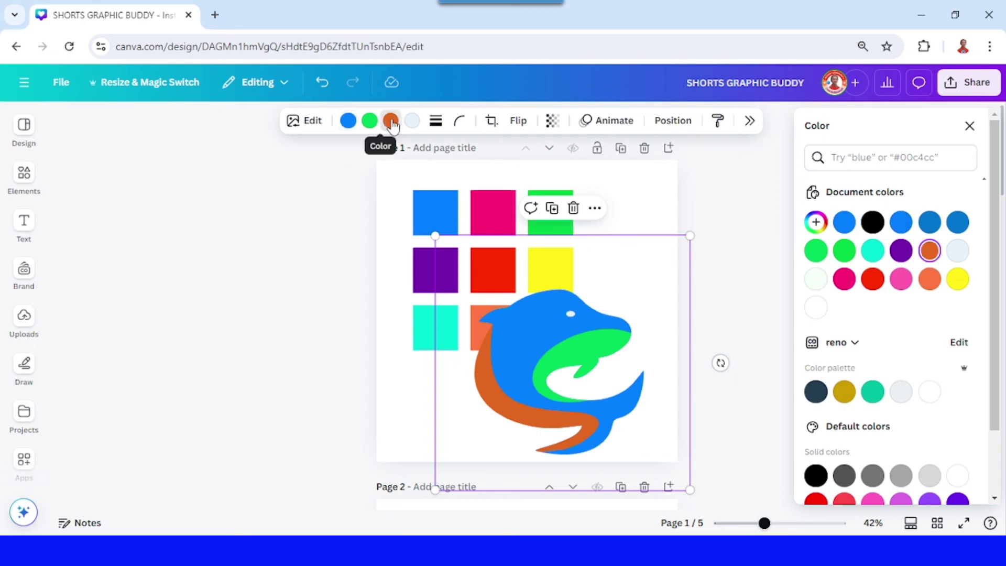
left_click(816, 222)
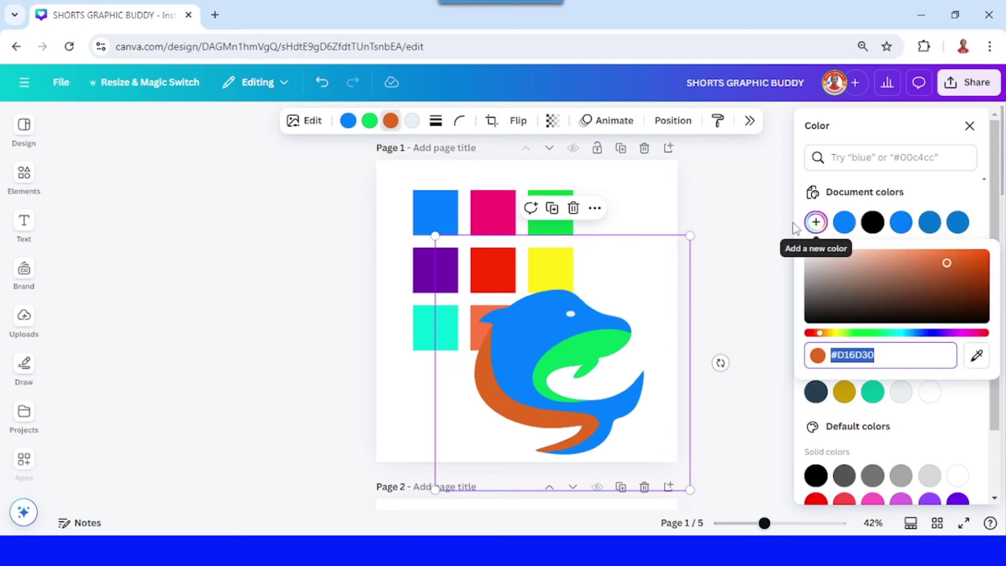
left_click(978, 358)
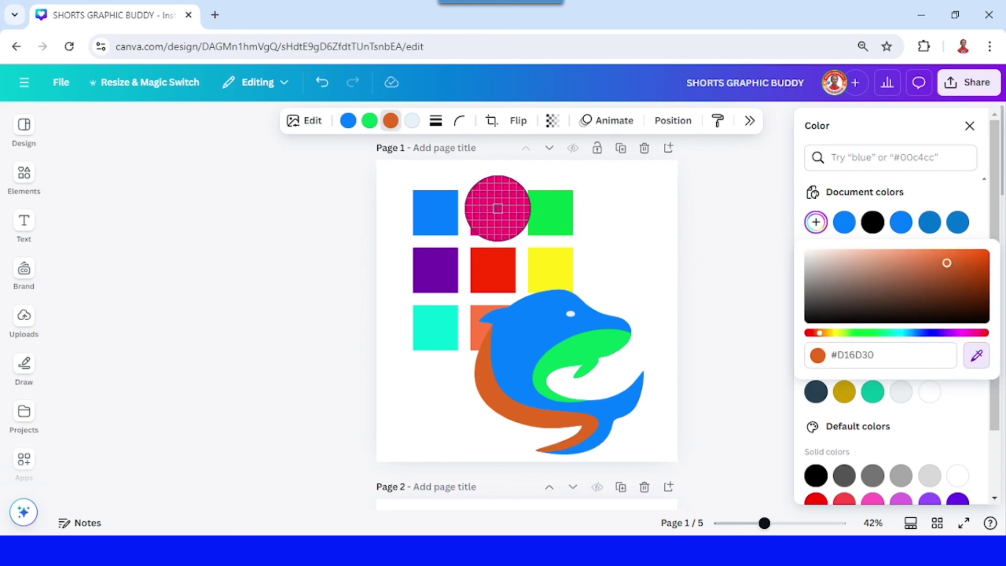
left_click(498, 208)
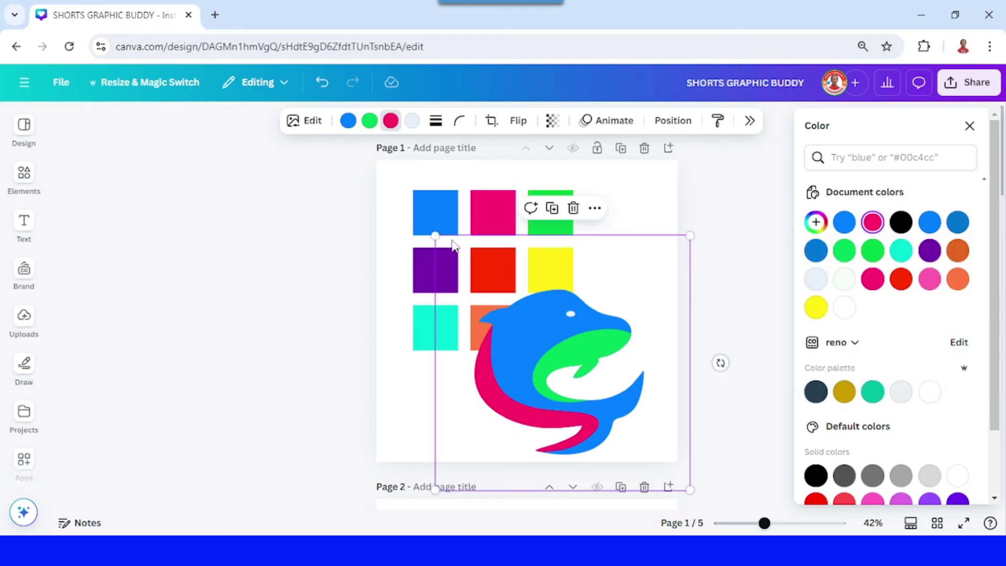
Step: Recolour the dolphin's belly with the colour sampled from the green square
left_click(370, 123)
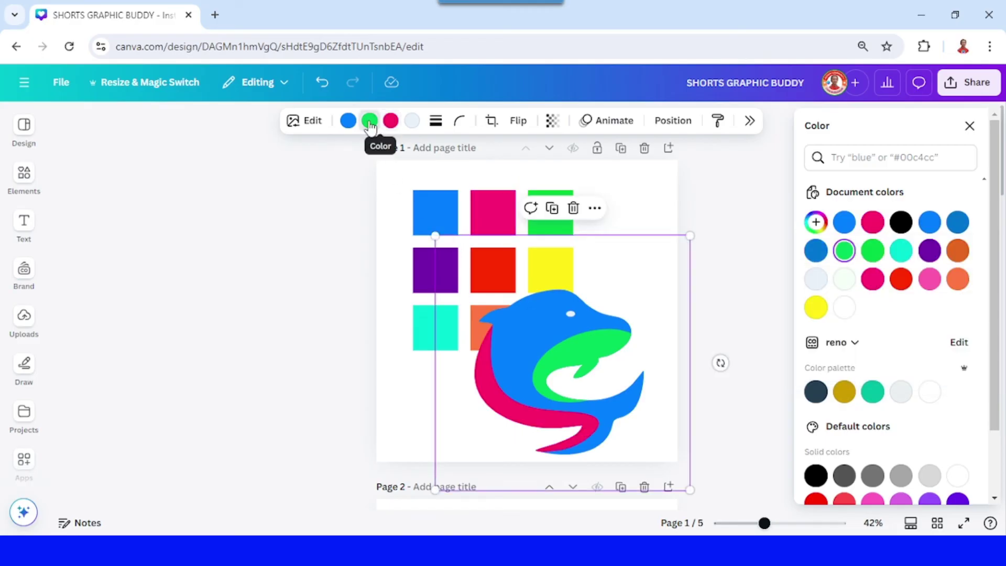
left_click(817, 222)
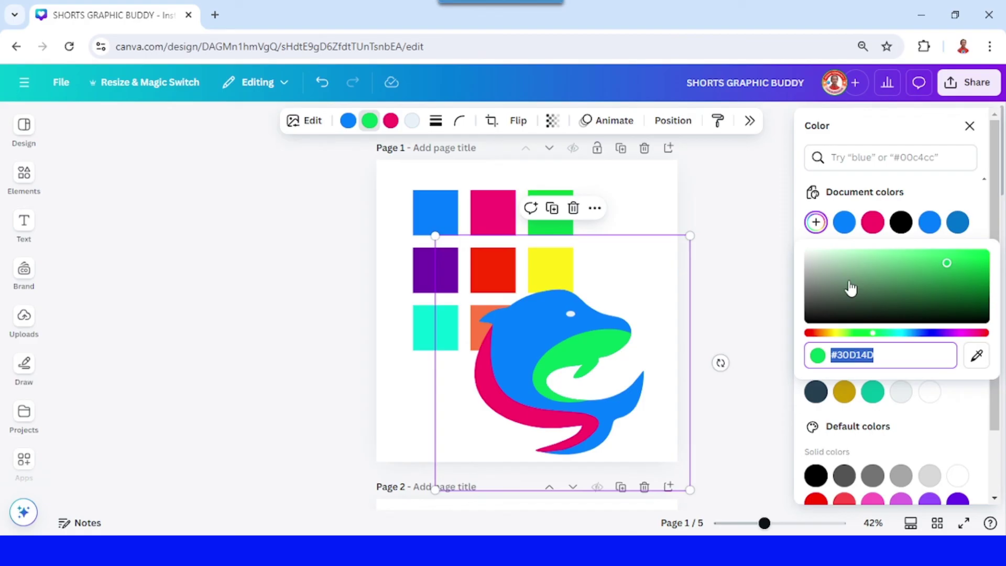
left_click(976, 357)
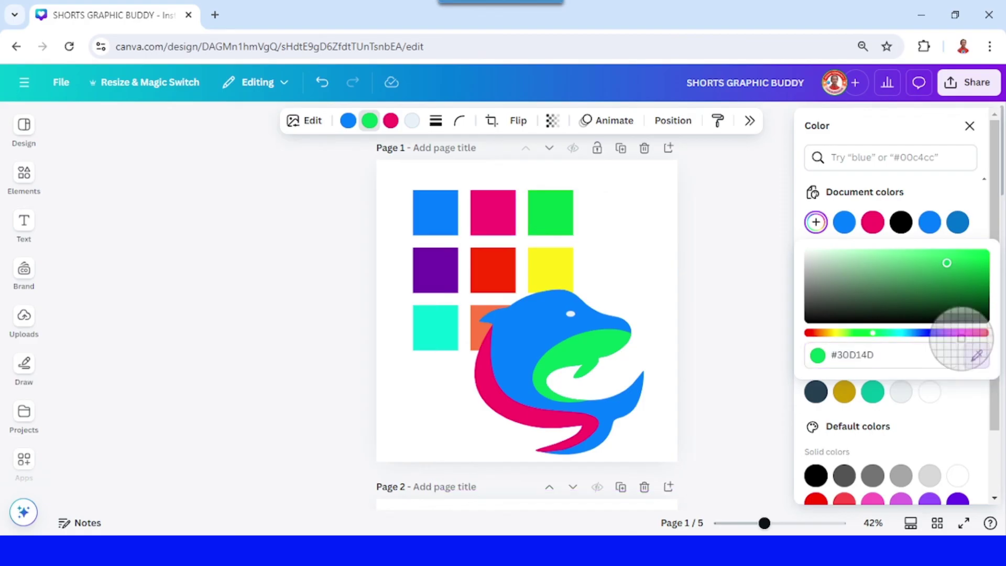
left_click(550, 210)
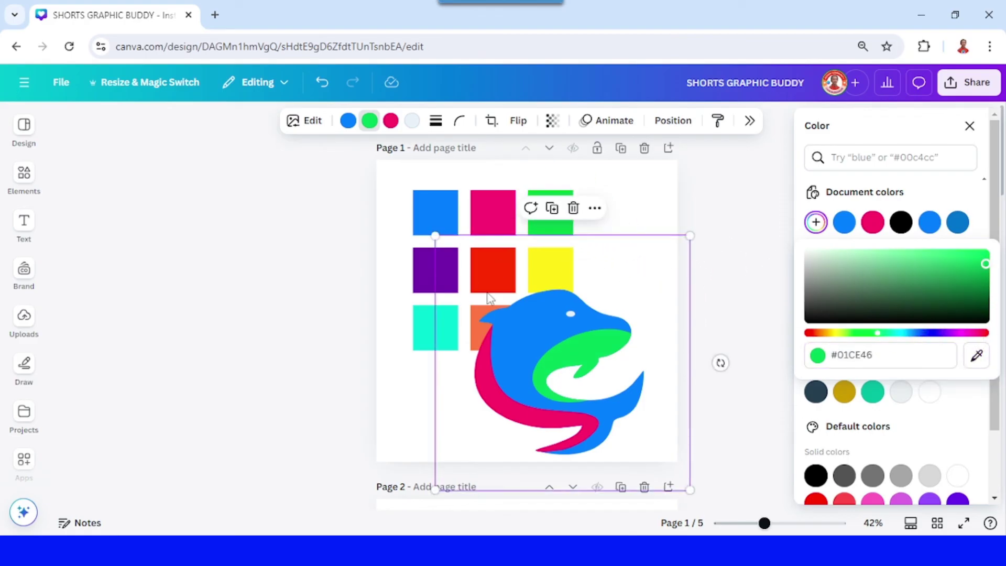
Step: Move the recoloured dolphin logo back to the middle of page 2
scroll(626, 340, "down", 4)
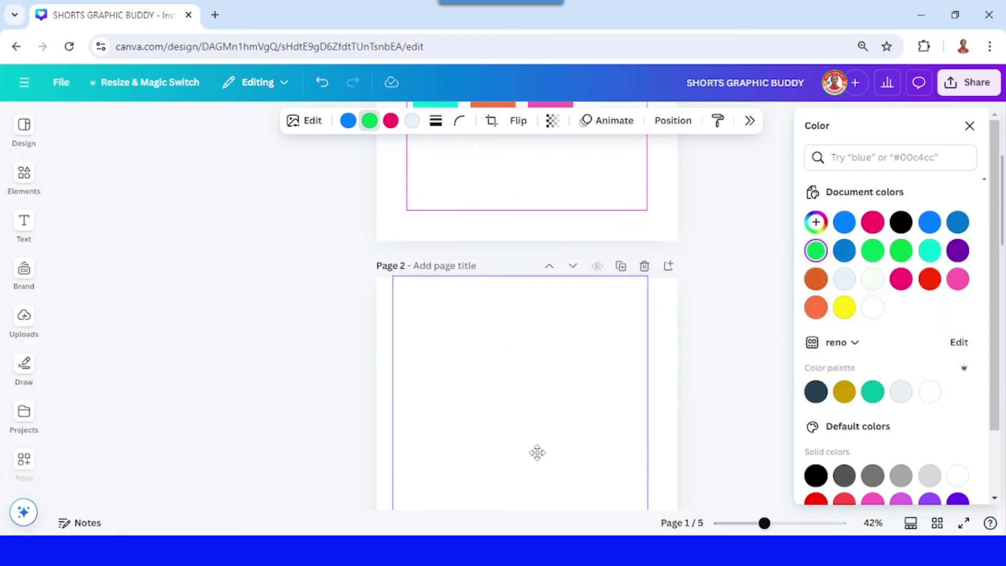
left_click_drag(537, 452, 543, 458)
scroll(544, 459, "down", 3)
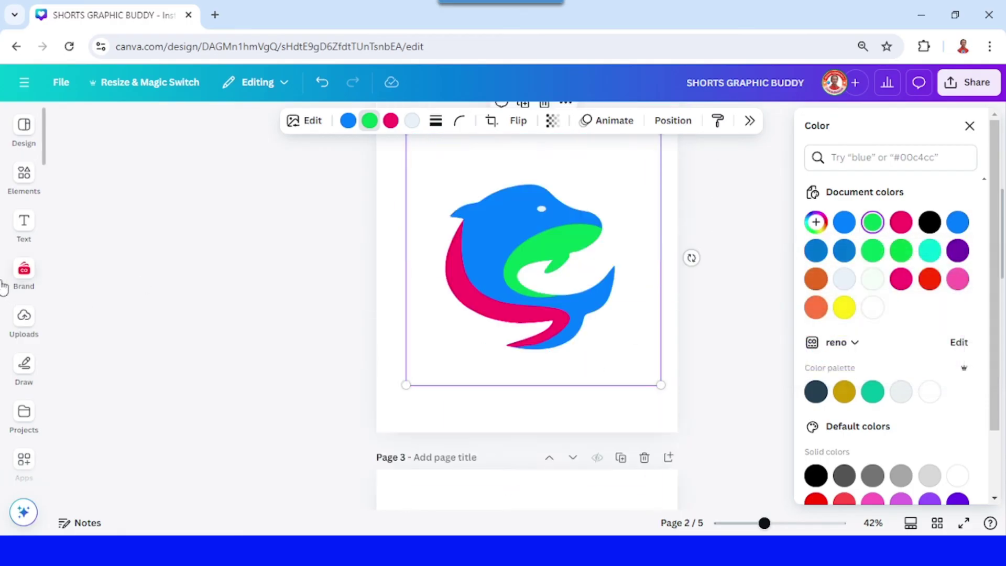
Step: Add a subheading below the dolphin reading "SHORTS GRAPHIC BUDDY" and select all its text
left_click(5, 286)
left_click(24, 223)
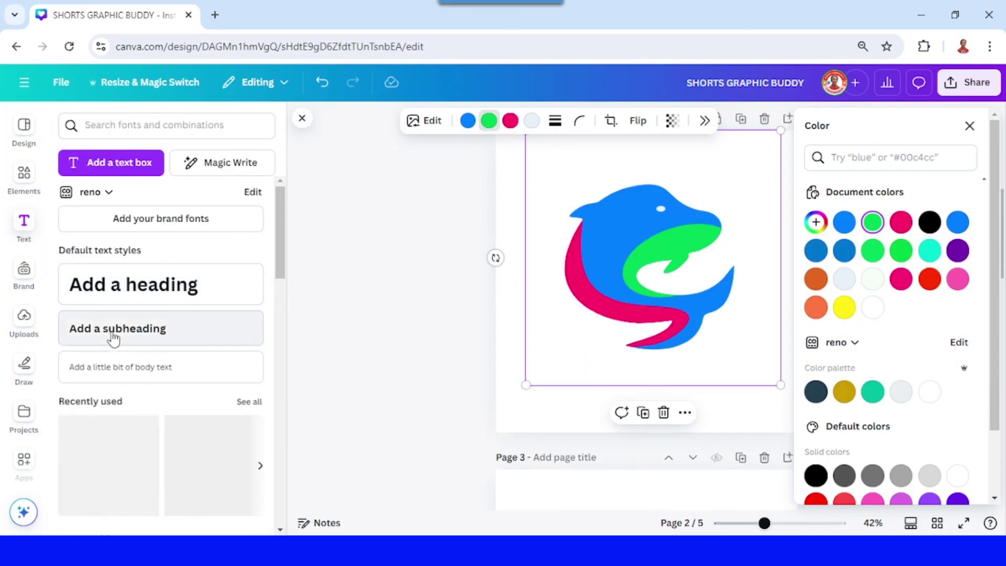
left_click_drag(114, 339, 546, 367)
type("SHORTS GRAPHIC BUDDY")
key("ctrl+a")
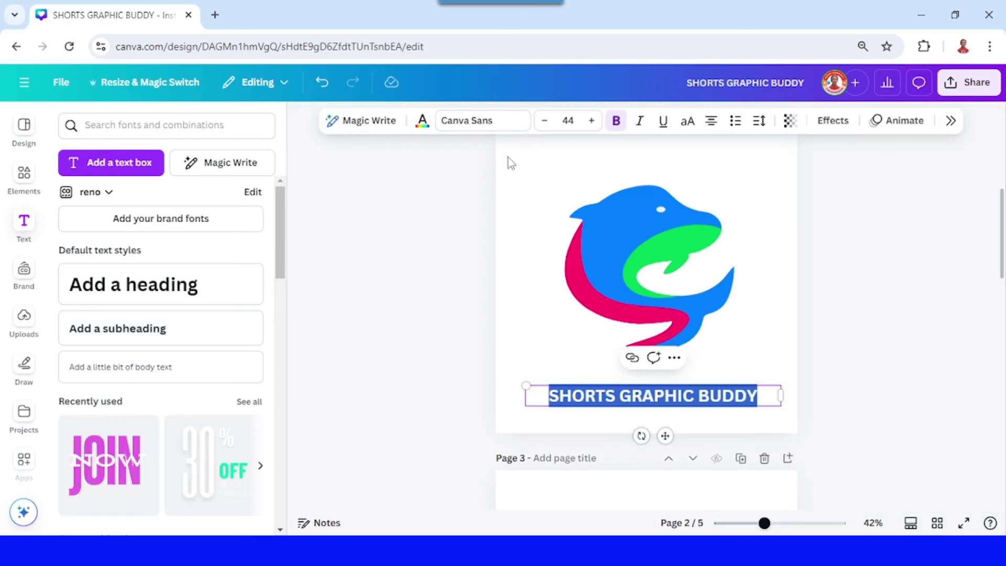
Step: Change the font of the "SHORTS GRAPHIC BUDDY" text to Lilita One
left_click(477, 120)
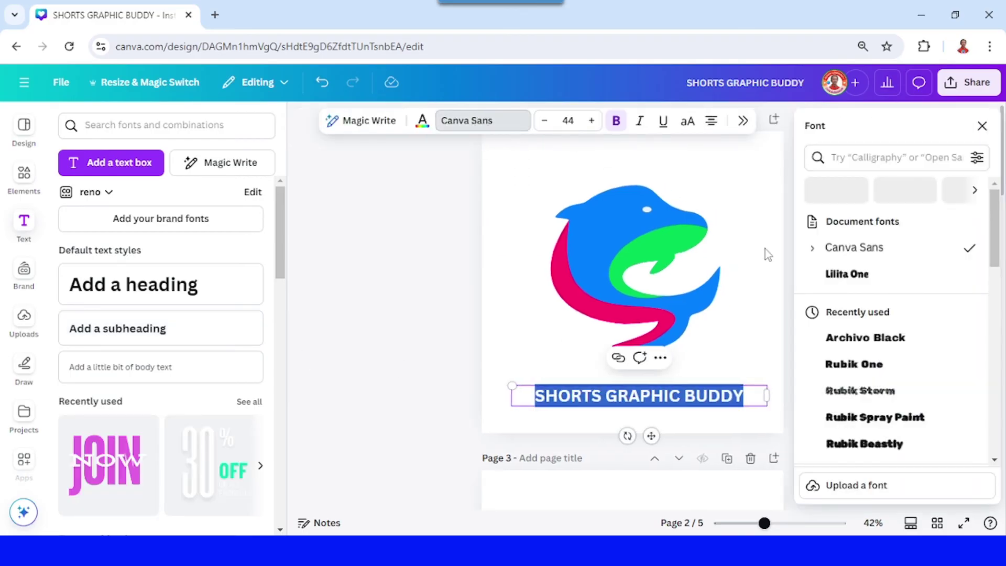
left_click(852, 275)
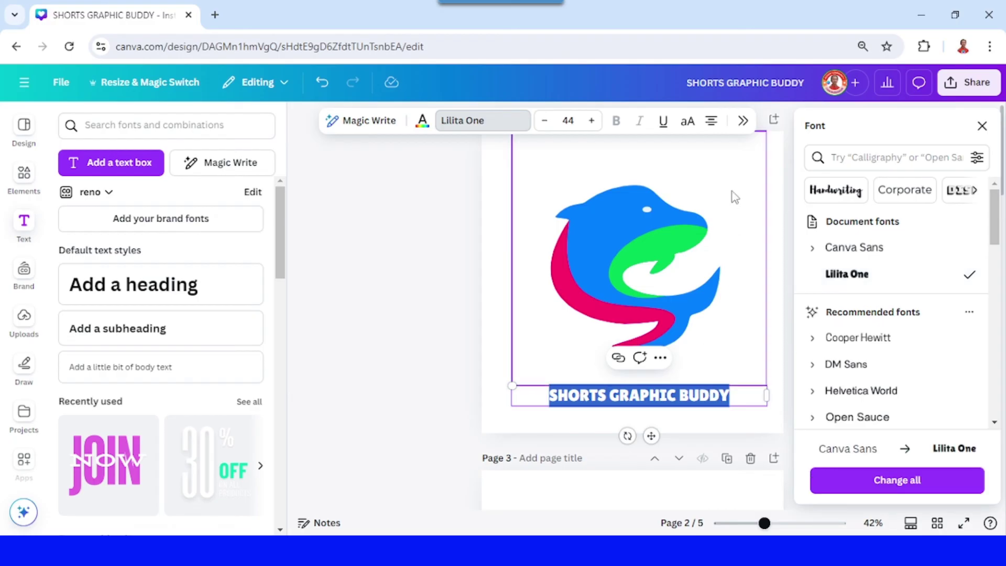
left_click(983, 127)
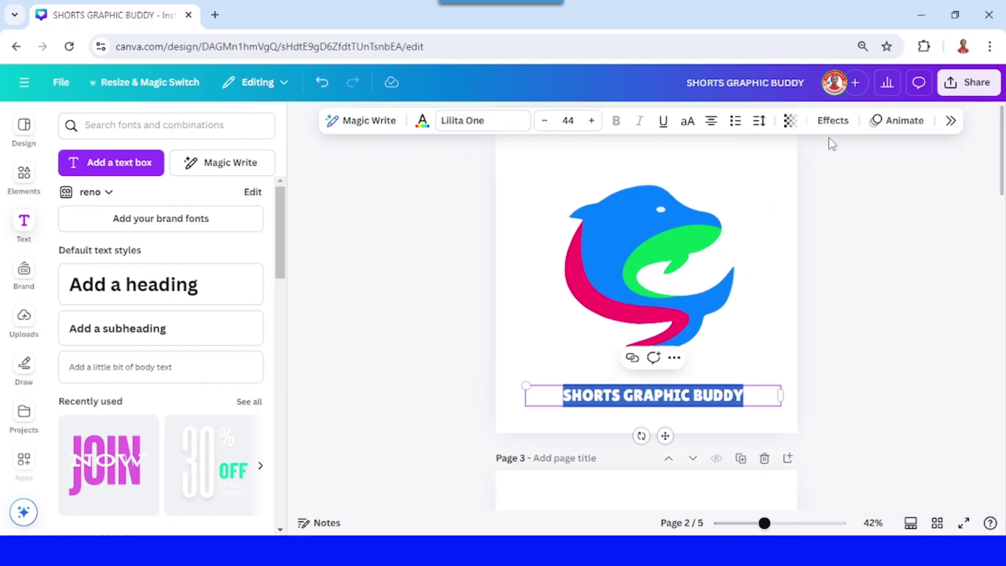
Step: Apply the Curve shape effect to the "SHORTS GRAPHIC BUDDY" text
left_click(837, 124)
scroll(869, 422, "down", 3)
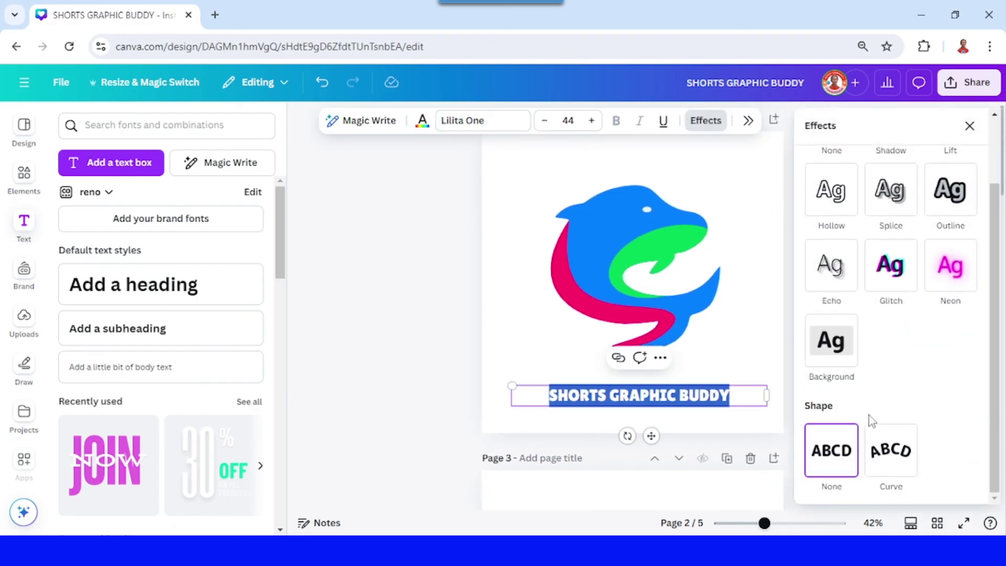
left_click(895, 450)
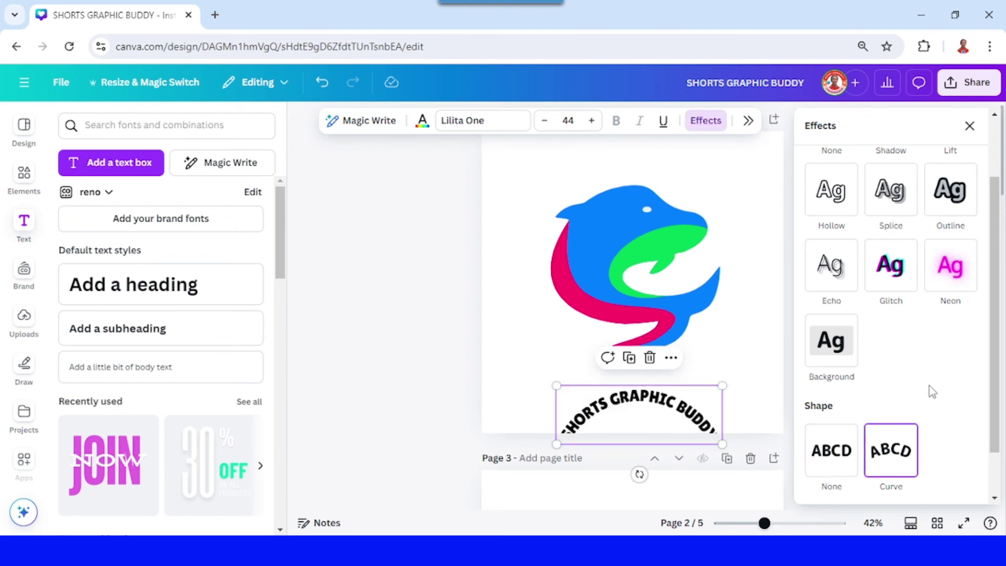
Step: Bend the "SHORTS GRAPHIC BUDDY" text upward with curve -48, then move and rotate it clockwise along the dolphin's lower-left pink edge
left_click(885, 394)
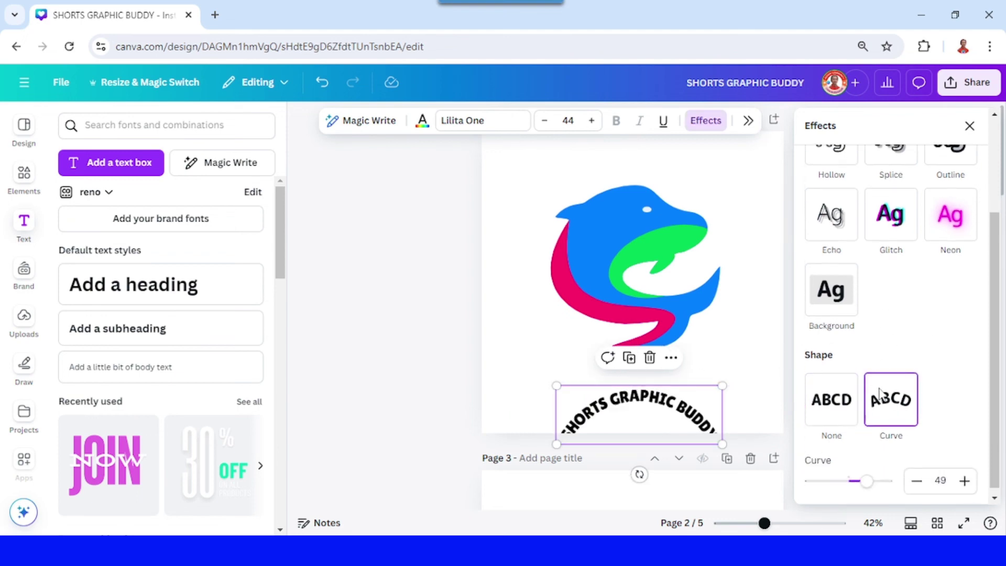
left_click(831, 475)
left_click_drag(652, 422, 599, 339)
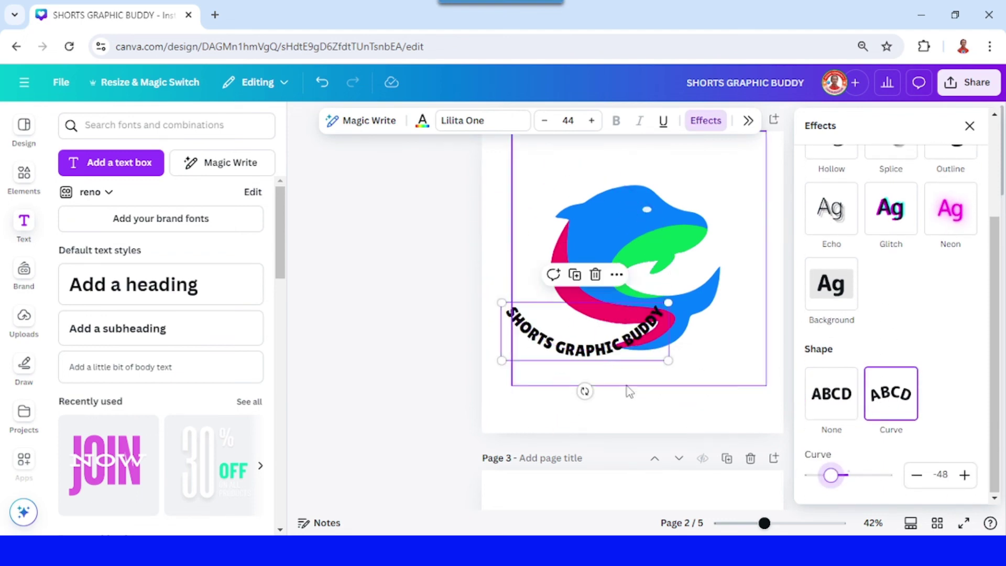
left_click_drag(584, 393, 536, 348)
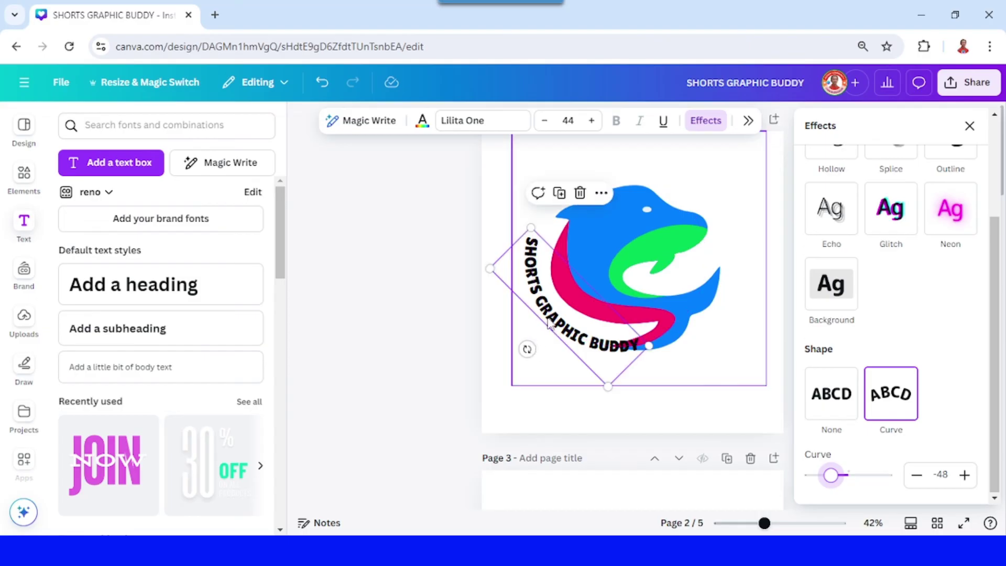
Step: Tighten the text's curve to -56 and fine-tune its position and rotation to follow the dolphin's pink outer edge
left_click_drag(836, 474, 829, 477)
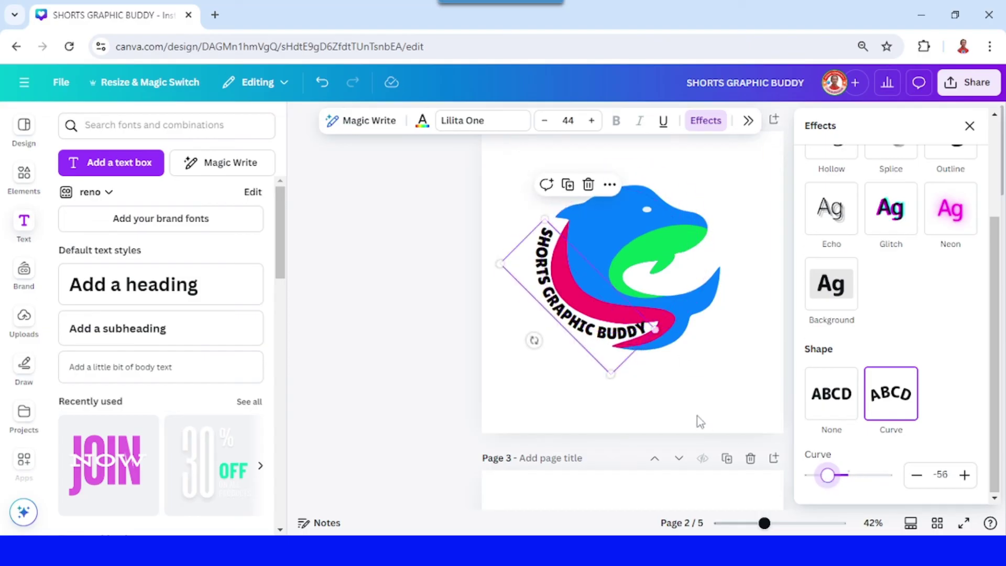
left_click_drag(591, 329, 579, 321)
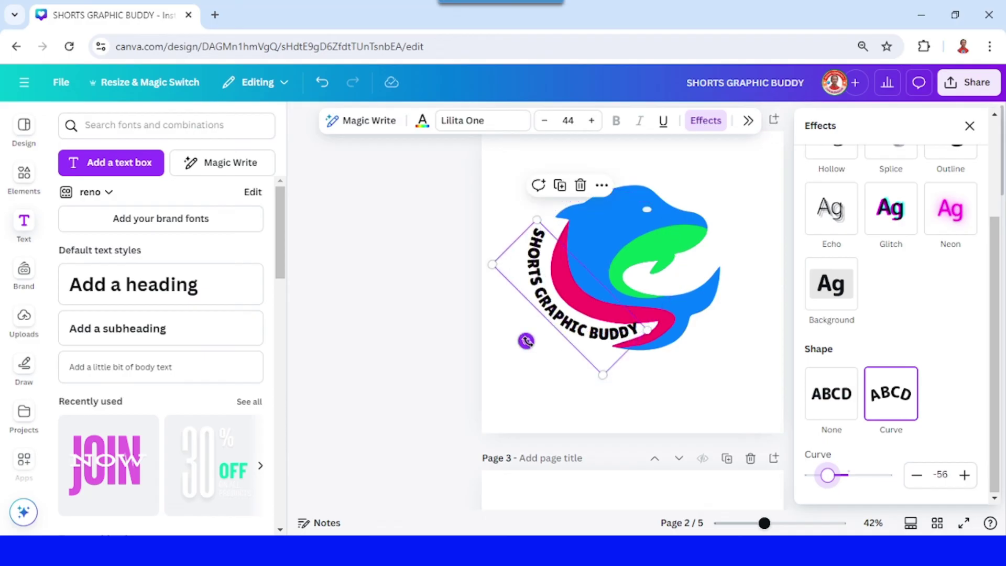
left_click_drag(527, 341, 526, 338)
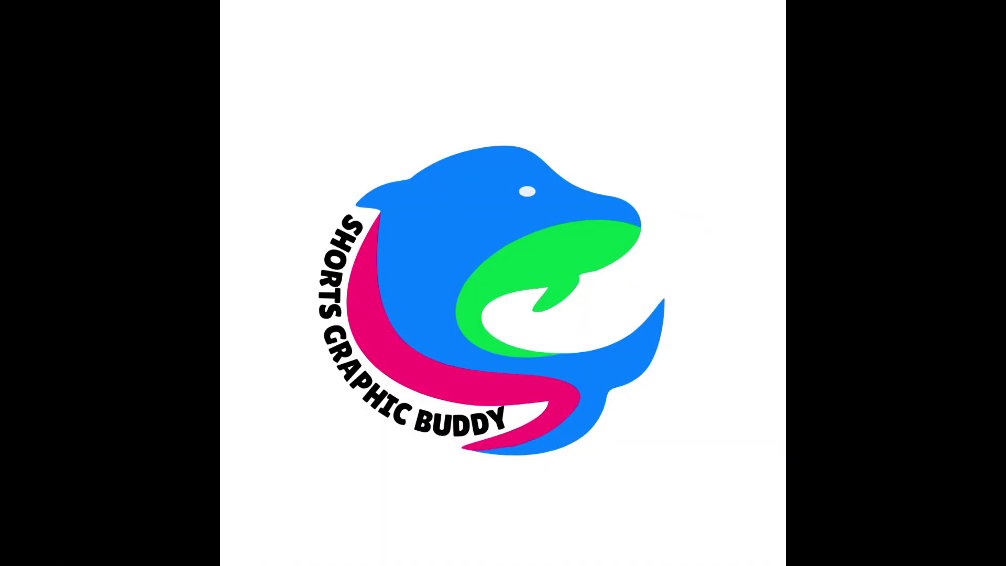